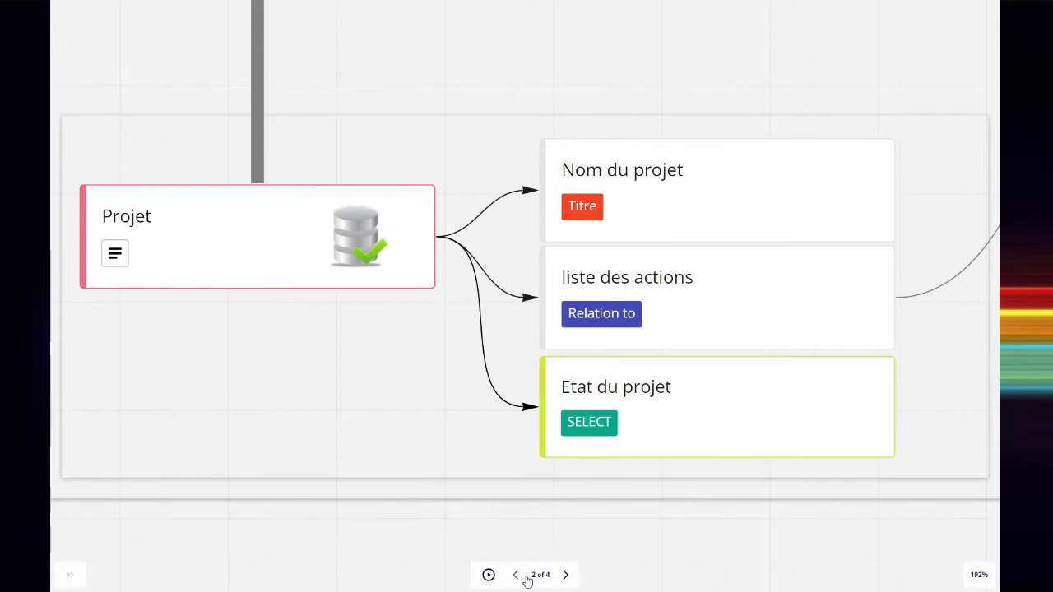
# View the "Mes actions" page layout and the final frame of the board presentation
pyautogui.click(565, 576)
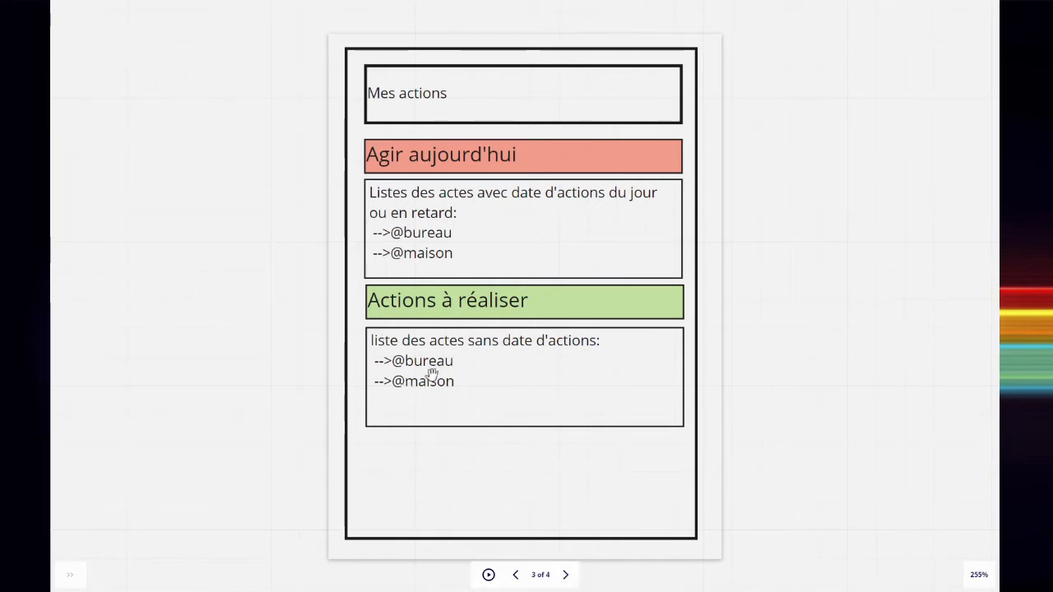
pyautogui.click(565, 575)
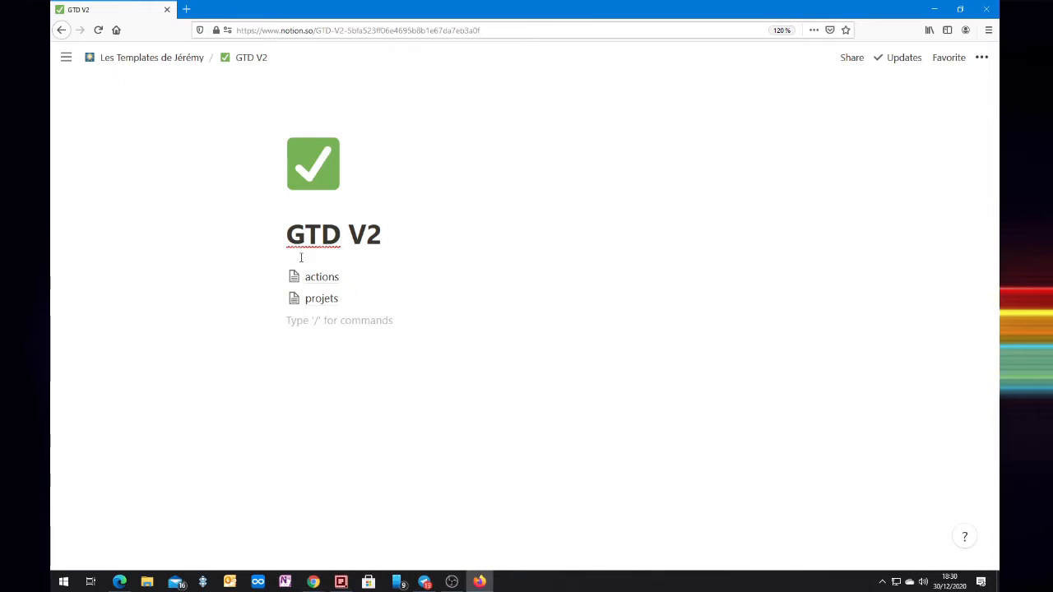
# Switch to Notion, open the projets database and set its new column up as a Multi-select property named "Etat du projet"
pyautogui.click(312, 300)
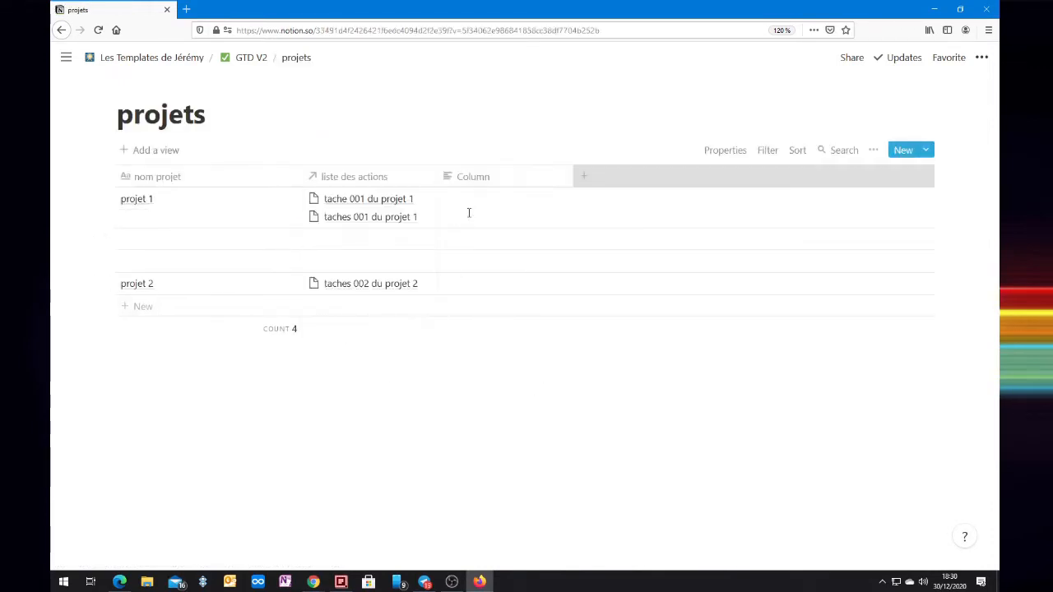
pyautogui.write('2tat du projet')
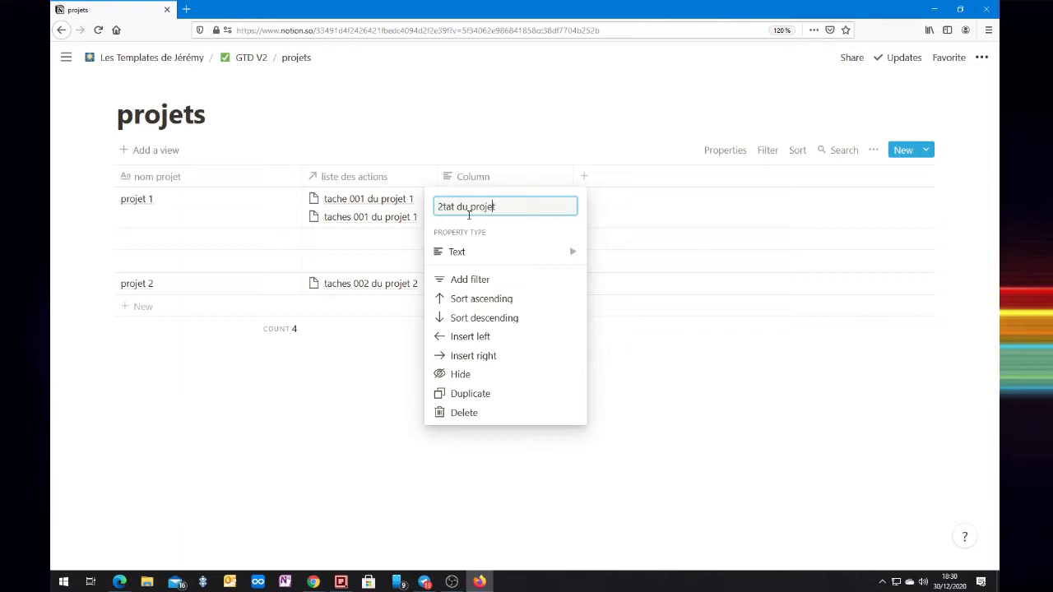
pyautogui.press('BackSpace')
pyautogui.write('É')
pyautogui.moveTo(468, 256)
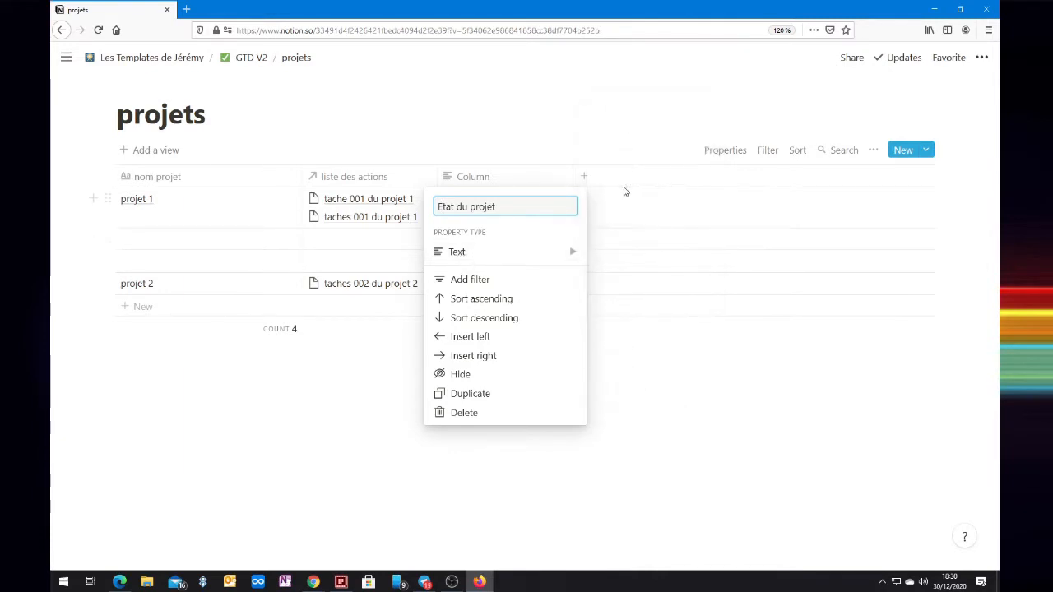
pyautogui.click(649, 186)
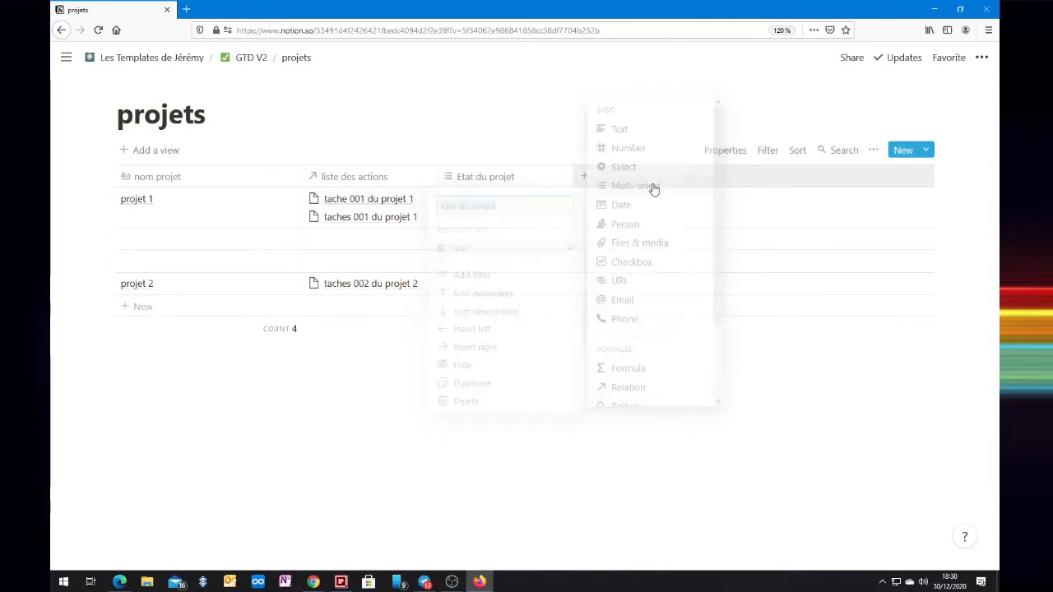
# Create the Etat du projet options "En cours", "Suspendu", "Clos" and "Un jour peut etre" from projet 1's row
pyautogui.click(474, 210)
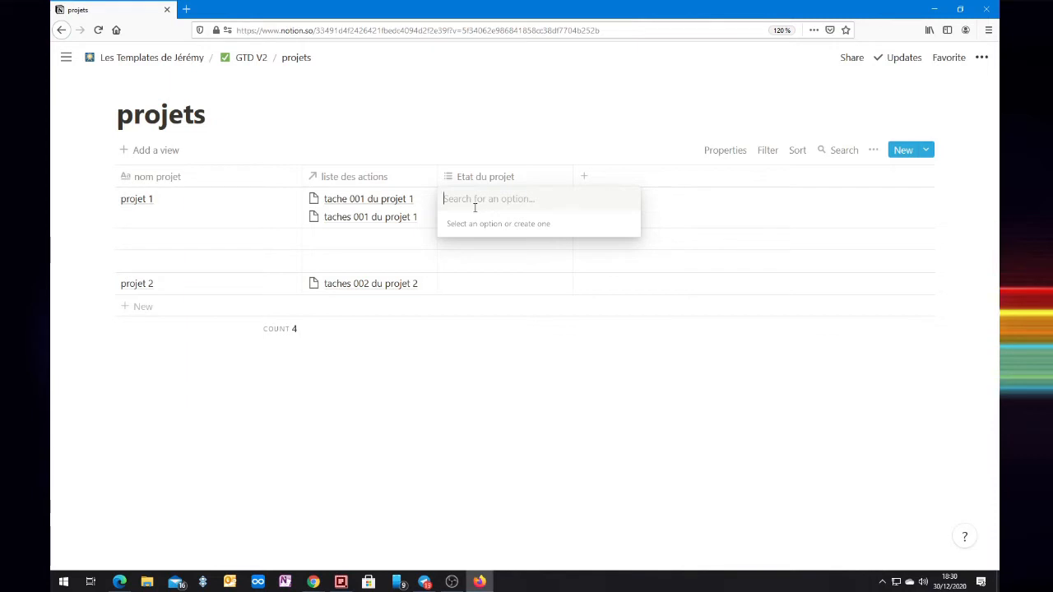
pyautogui.write('En cours')
pyautogui.click(466, 247)
pyautogui.write('Suspendu')
pyautogui.click(461, 247)
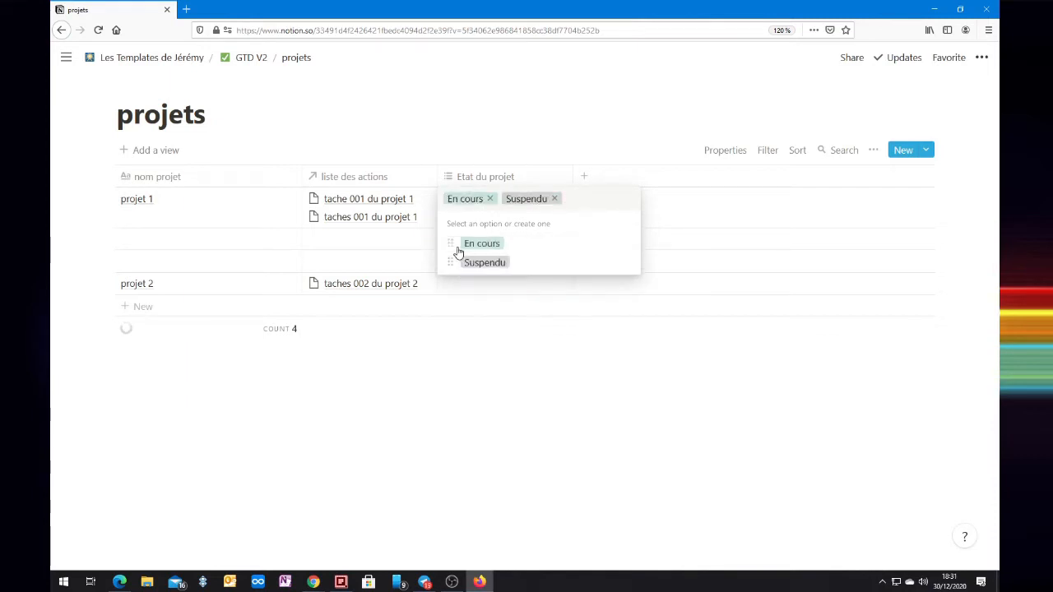
pyautogui.write('Clos')
pyautogui.click(459, 248)
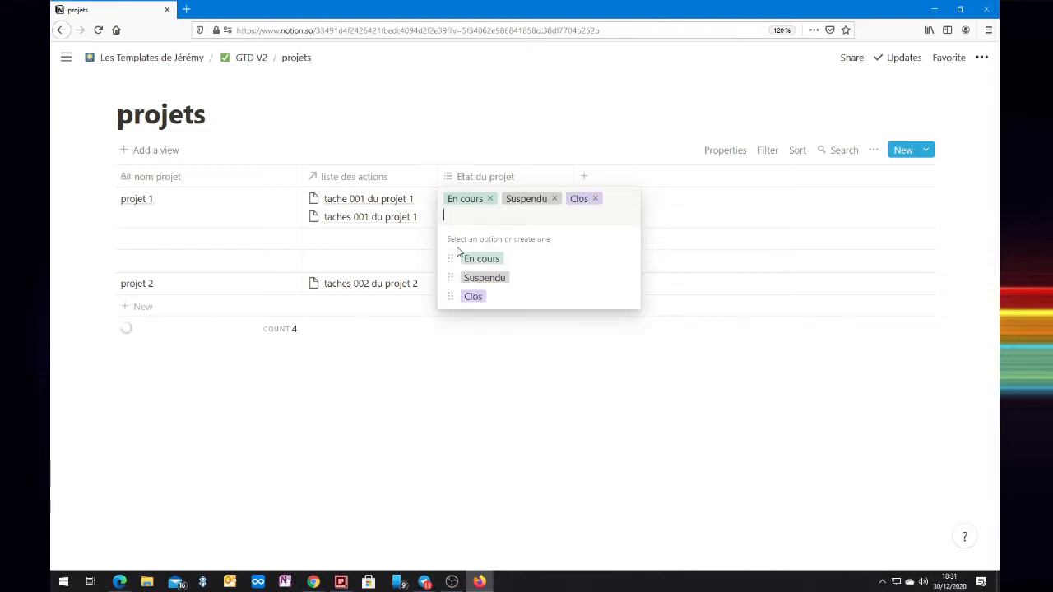
pyautogui.write('Un jour peut etre')
pyautogui.click(458, 250)
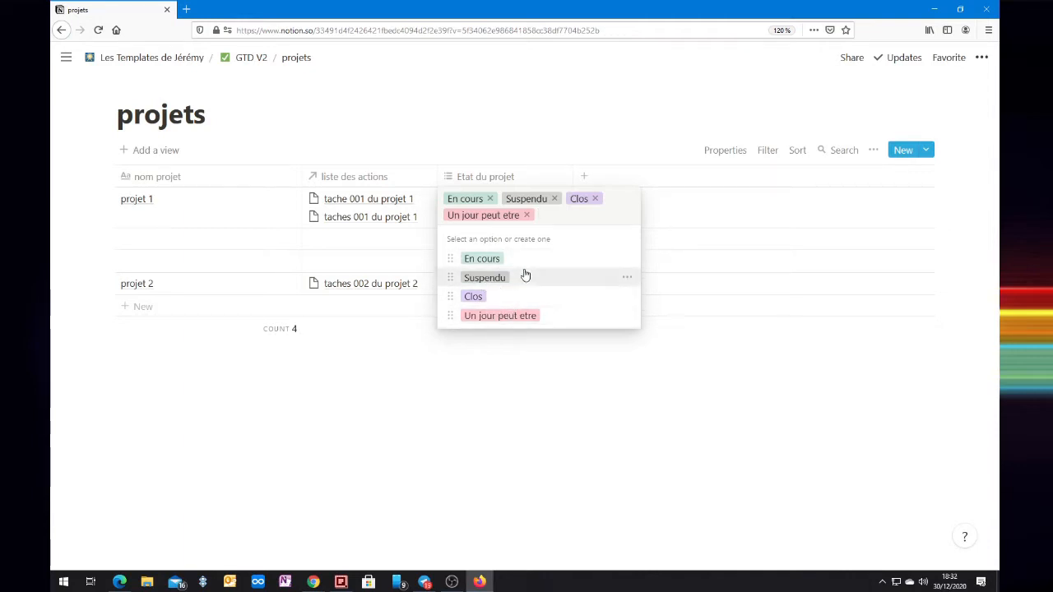
# Color the state options: En cours red, Suspendu blue, Clos gray and Un jour peut etre purple
pyautogui.click(627, 258)
pyautogui.click(595, 512)
pyautogui.click(627, 277)
pyautogui.click(595, 491)
pyautogui.click(626, 296)
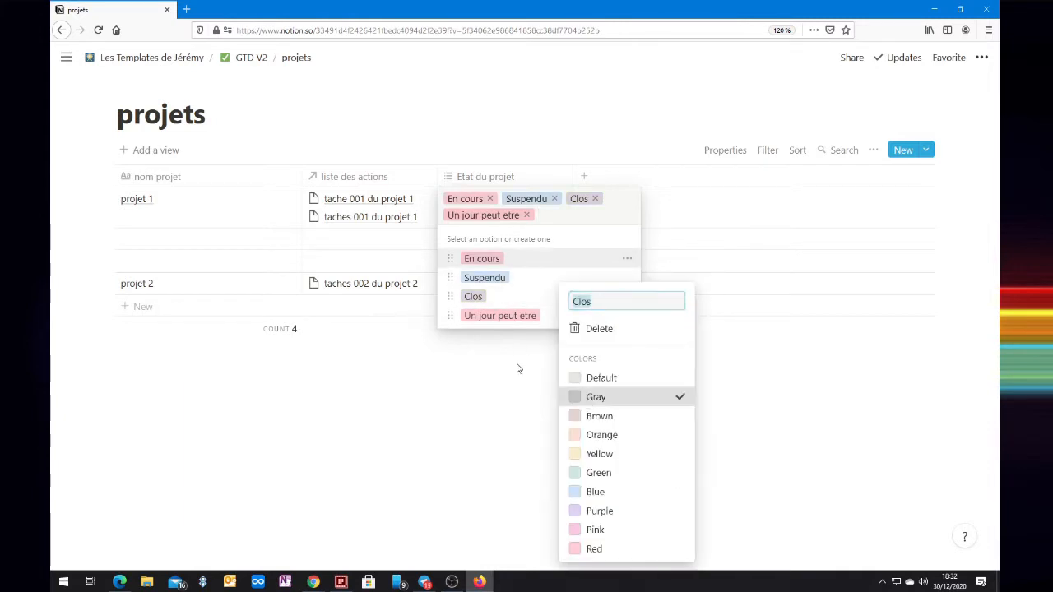
pyautogui.click(596, 396)
pyautogui.click(627, 315)
pyautogui.click(595, 510)
pyautogui.click(488, 414)
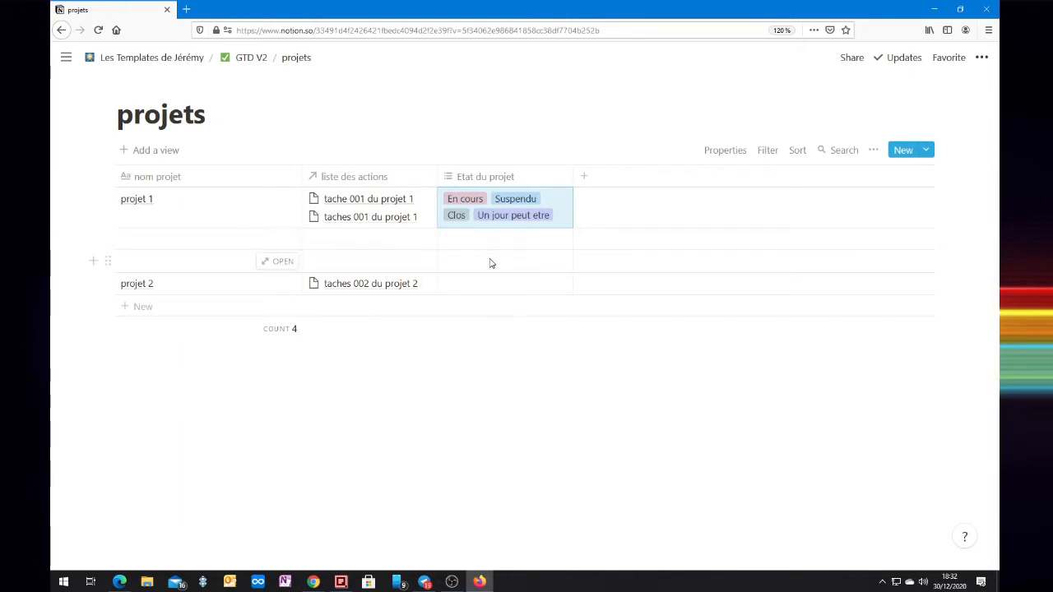
# Clear projet 1's state values and change the Etat du projet property type to Select
pyautogui.press('Delete')
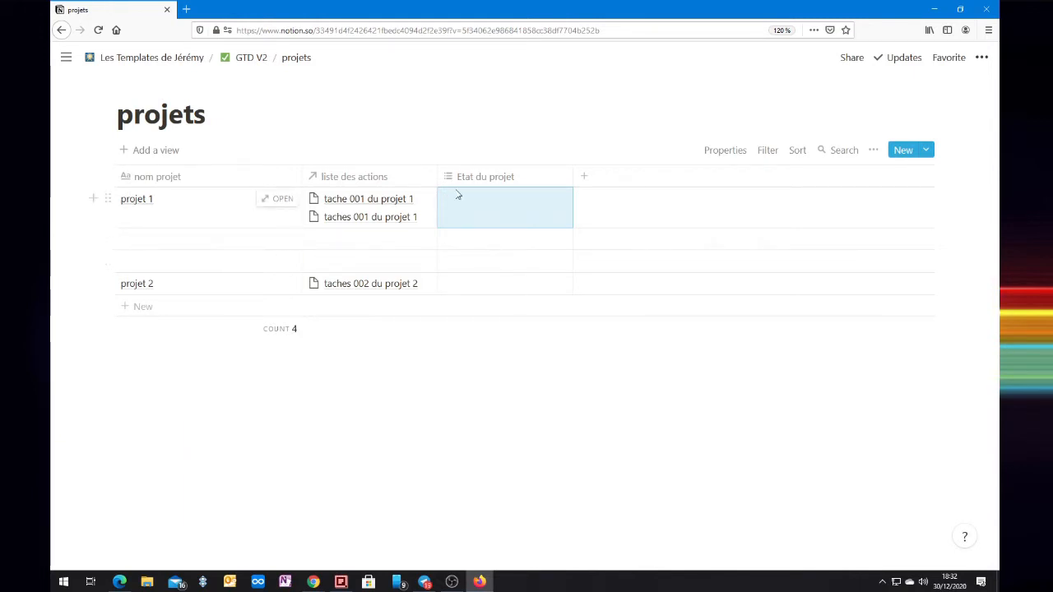
pyautogui.click(558, 180)
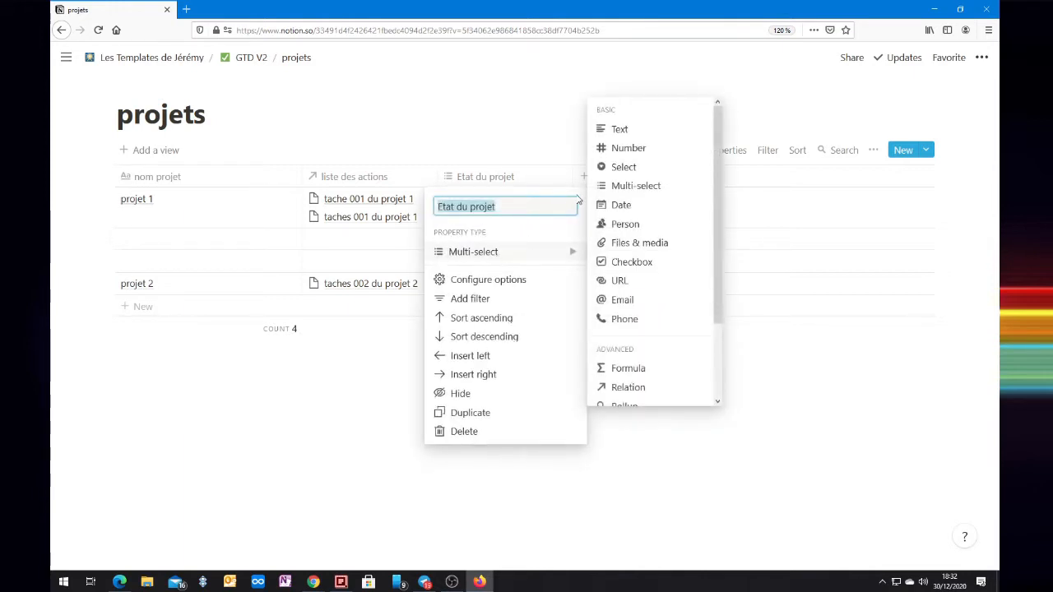
pyautogui.moveTo(559, 255)
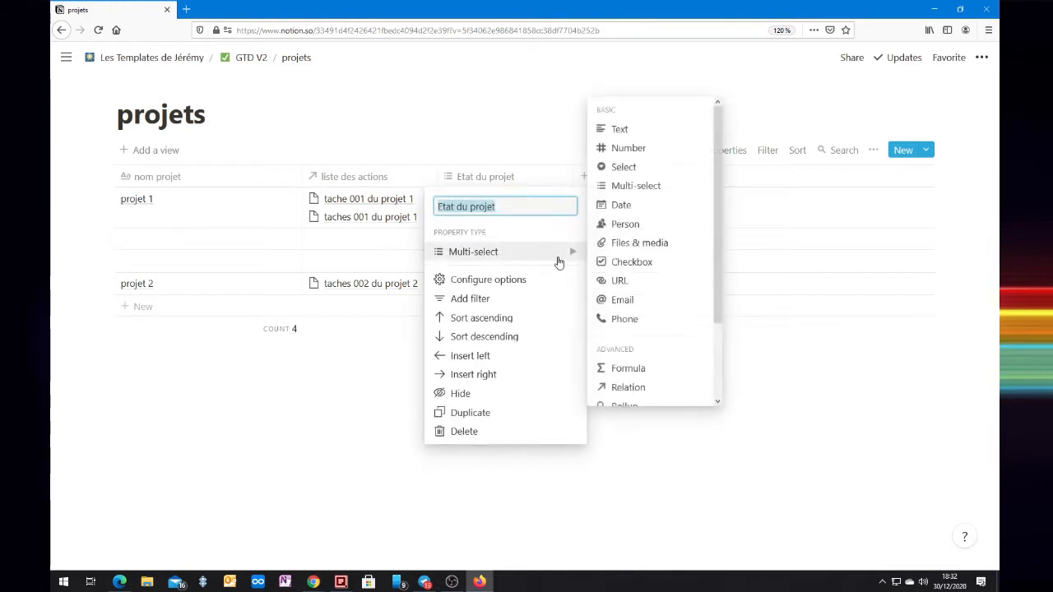
pyautogui.click(630, 169)
# Set projet 1's state to En cours and replace it with Suspendu
pyautogui.click(541, 222)
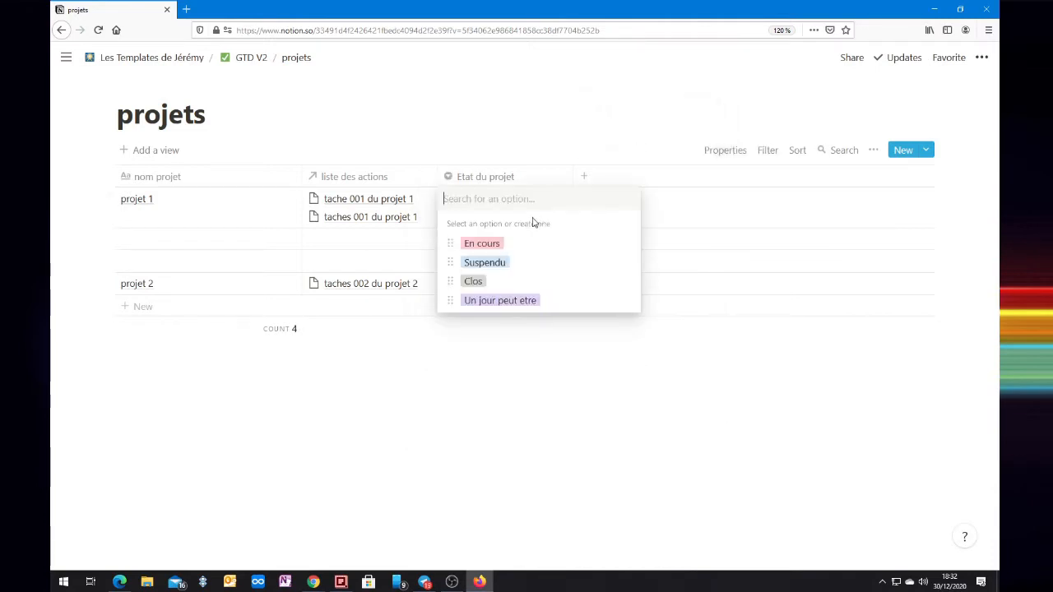
pyautogui.click(490, 247)
pyautogui.click(534, 209)
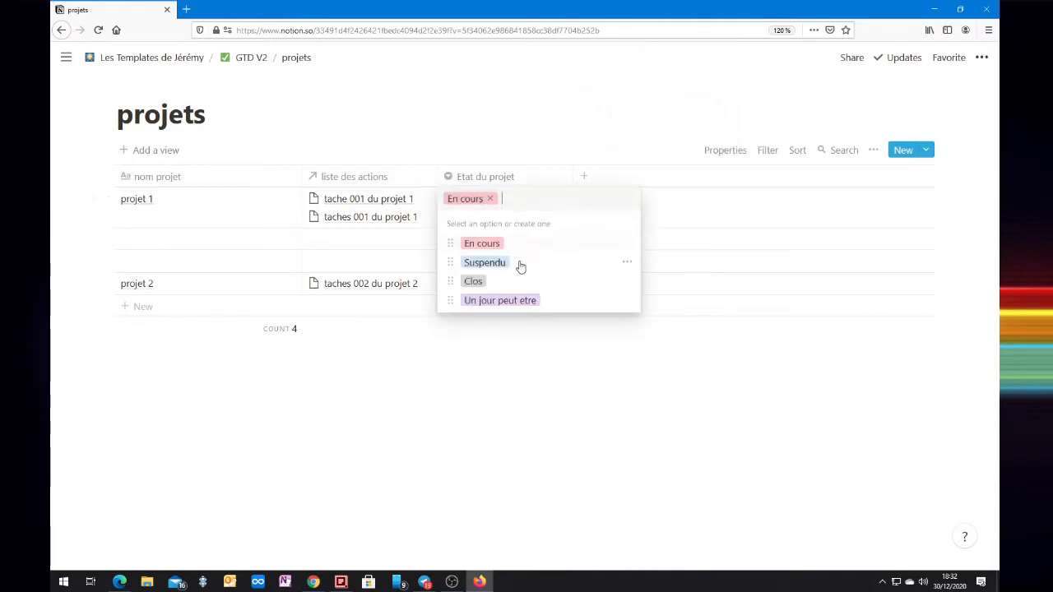
pyautogui.click(510, 260)
pyautogui.click(524, 222)
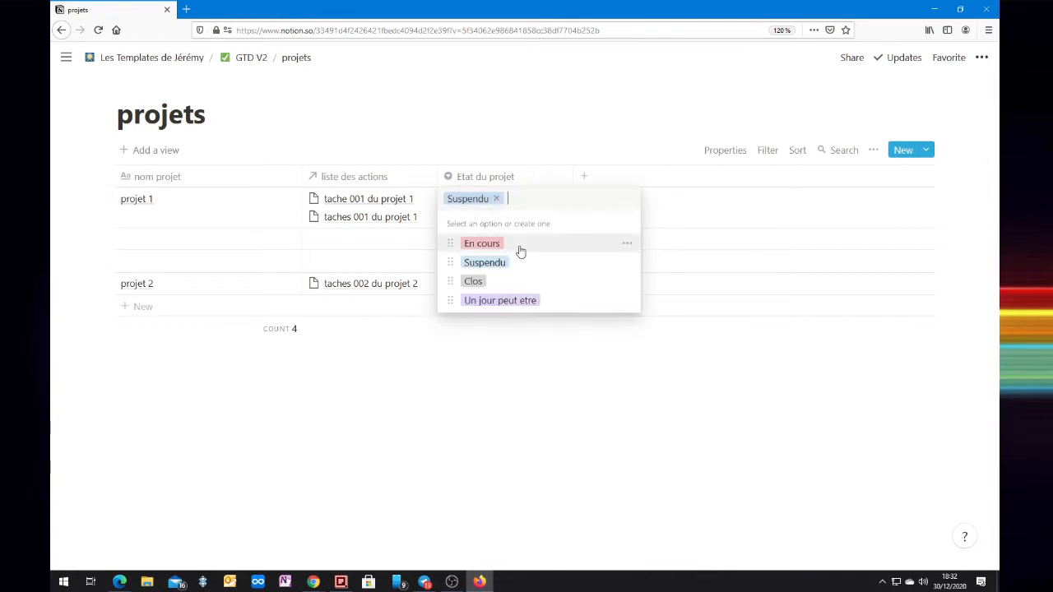
pyautogui.press('Escape')
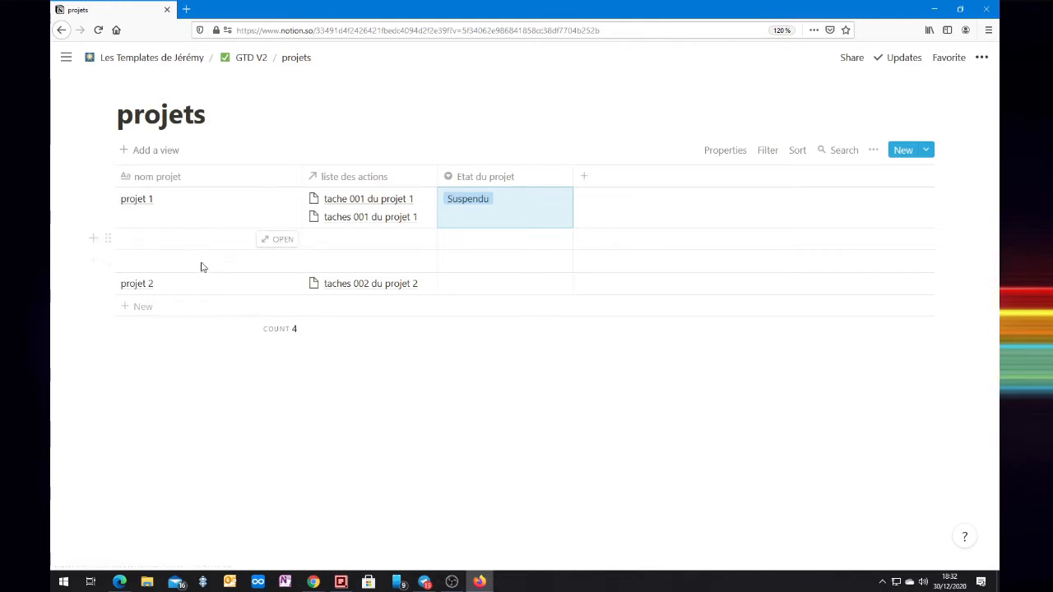
# Delete the two empty rows between projet 1 and projet 2
pyautogui.moveTo(957, 261); pyautogui.dragTo(107, 243)
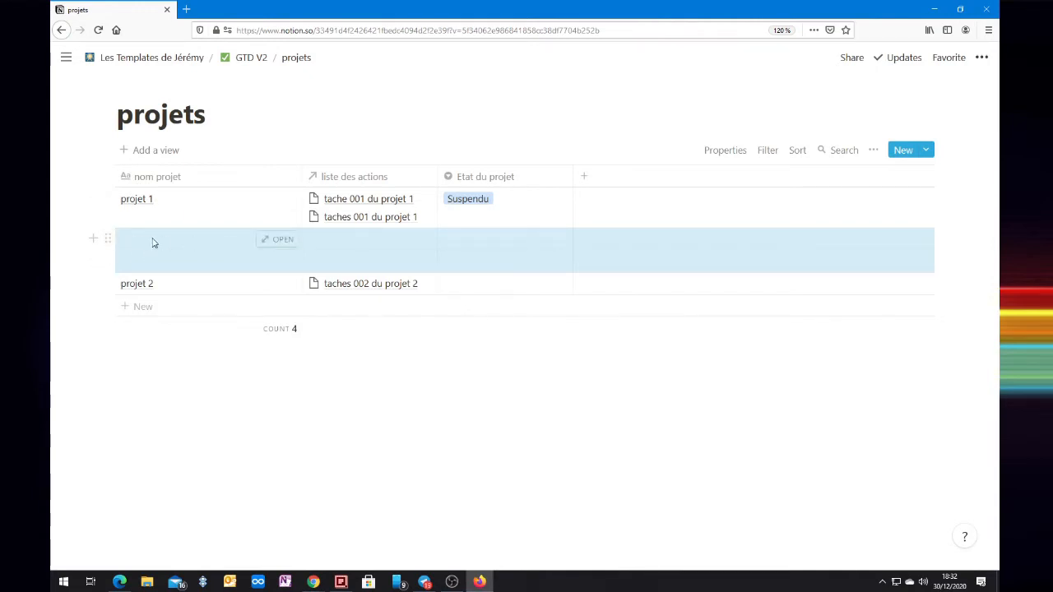
pyautogui.click(109, 239)
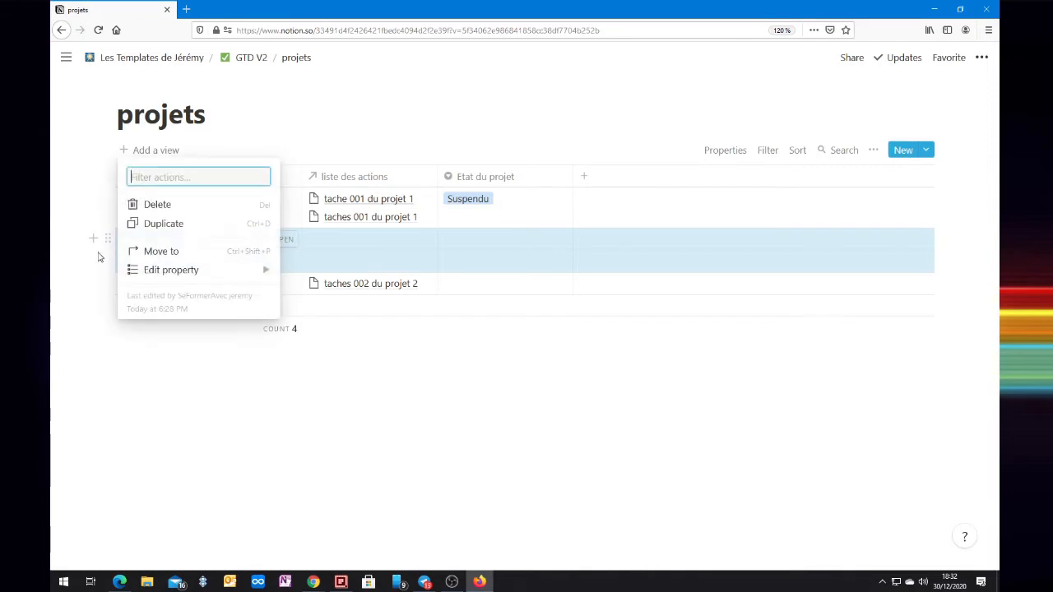
pyautogui.click(170, 208)
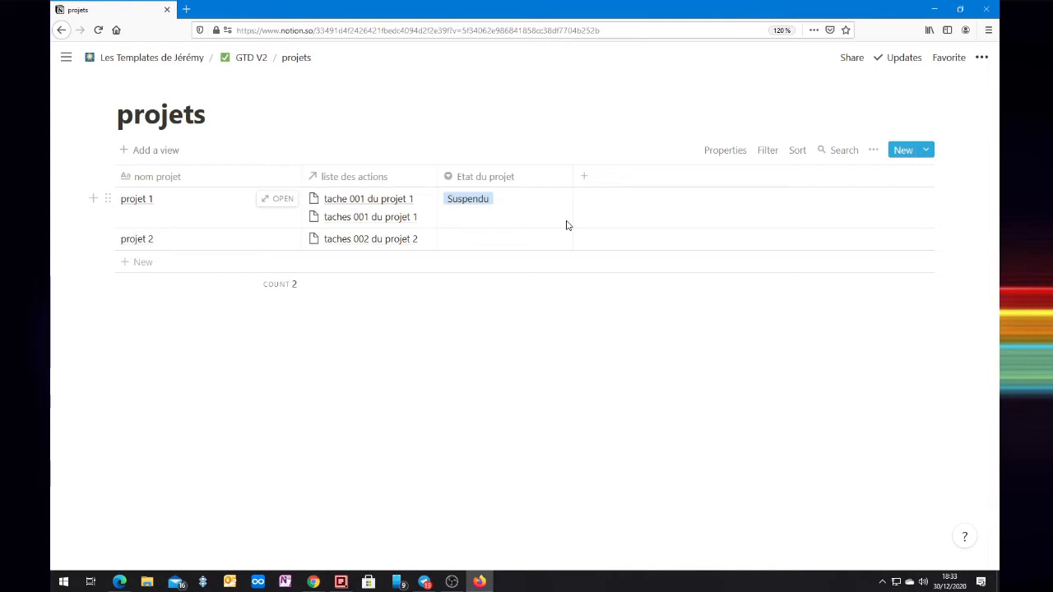
# Set the state of projet 1 to En cours and of projet 2 to Suspendu
pyautogui.hotkey('ctrl', 'z')
pyautogui.click(473, 239)
pyautogui.click(476, 300)
pyautogui.press('Return')
pyautogui.press('Escape')
# Add the rows "projet 3", "projet 4" and "projet 5" below projet 2, followed by an empty row
pyautogui.press('Left')
pyautogui.press('Left')
pyautogui.press('Return')
pyautogui.hotkey('shift', 'Return')
pyautogui.write('projet 3')
pyautogui.hotkey('shift', 'Return')
pyautogui.write('projet 4')
pyautogui.hotkey('shift', 'Return')
pyautogui.write('projet 5')
pyautogui.hotkey('shift', 'Return')
pyautogui.click(337, 262)
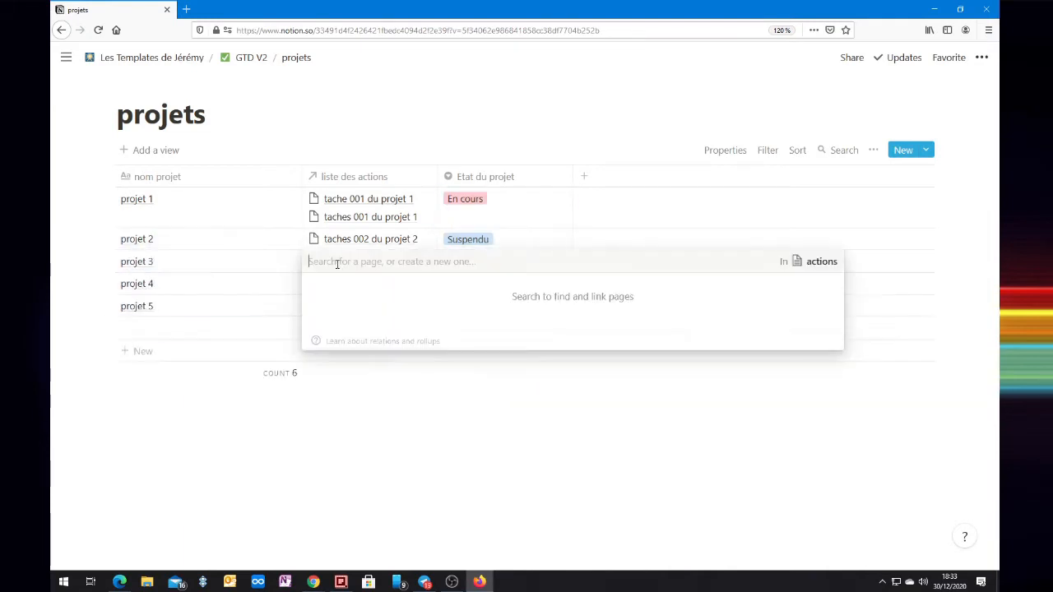
pyautogui.write('taches du proj')
pyautogui.press('Escape')
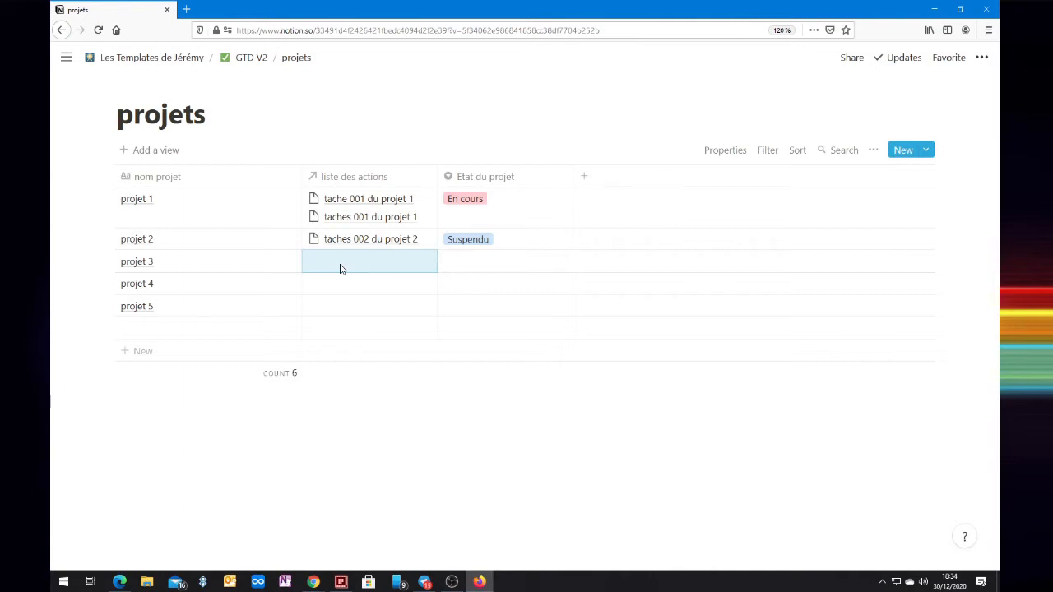
# Create a new action linked to projet 3 in liste des actions and title its page "Tache 001 du projet 3"
pyautogui.click(340, 264)
pyautogui.write('ache 001 du')
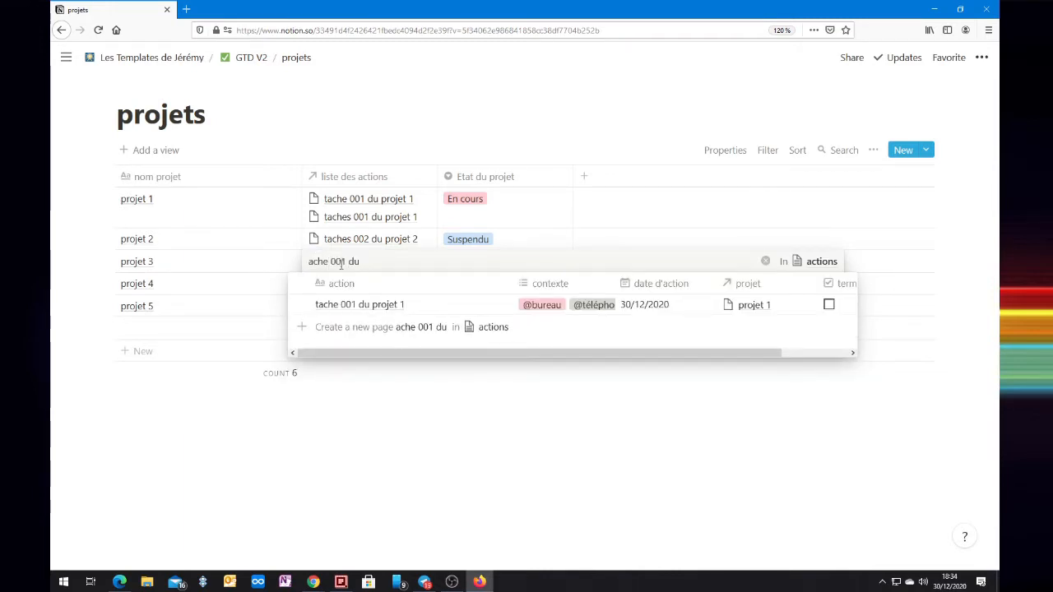
pyautogui.write(' projet 3')
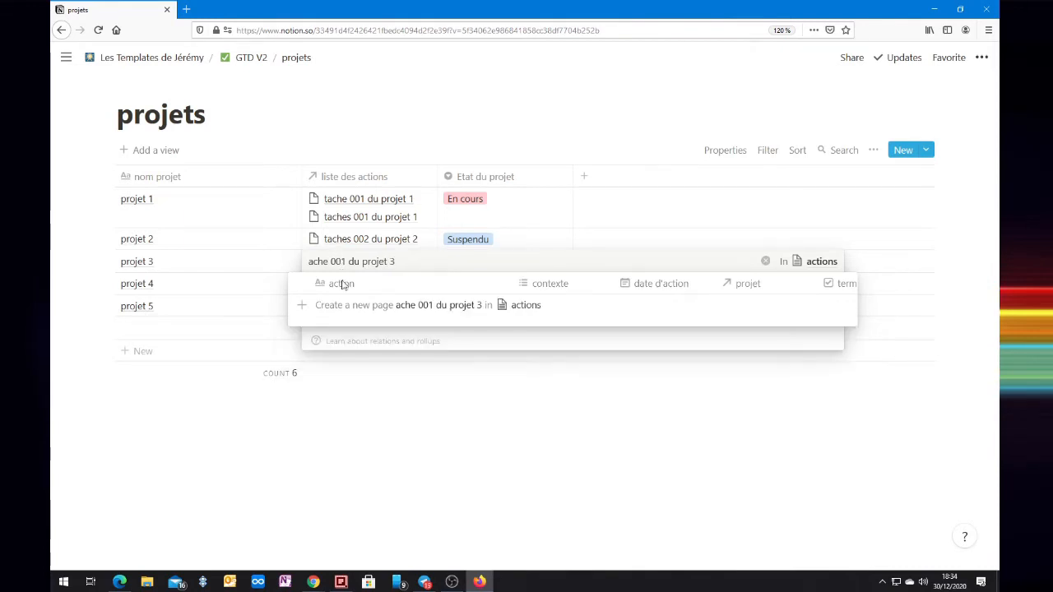
pyautogui.click(413, 306)
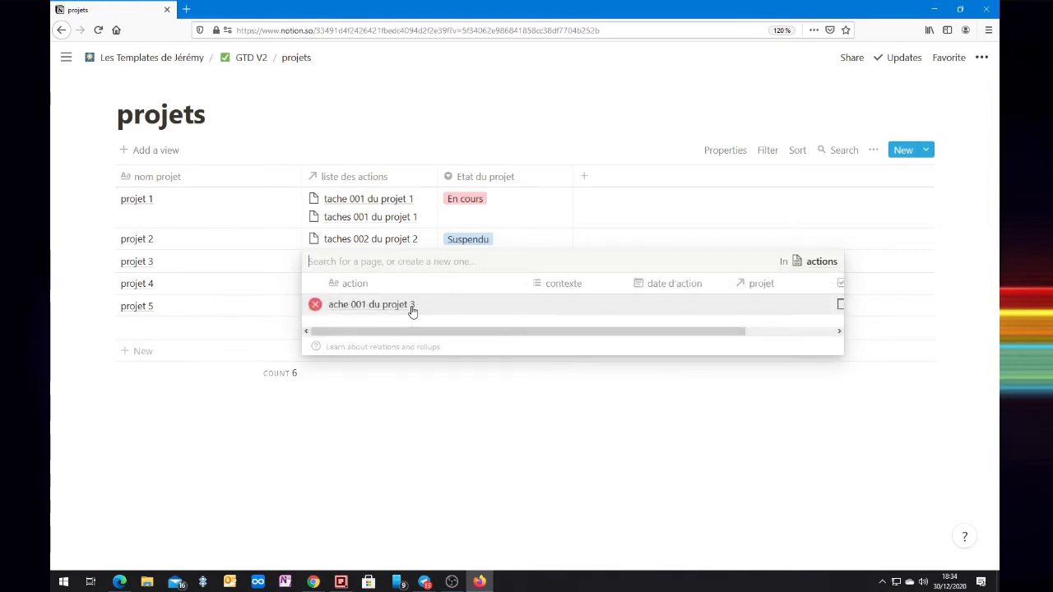
pyautogui.click(365, 310)
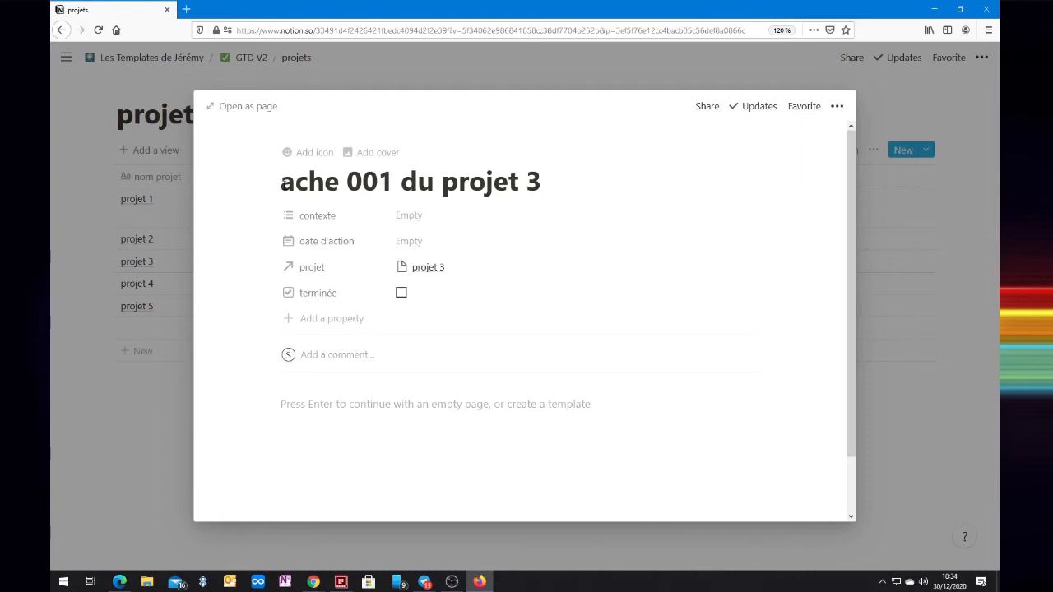
pyautogui.write('T')
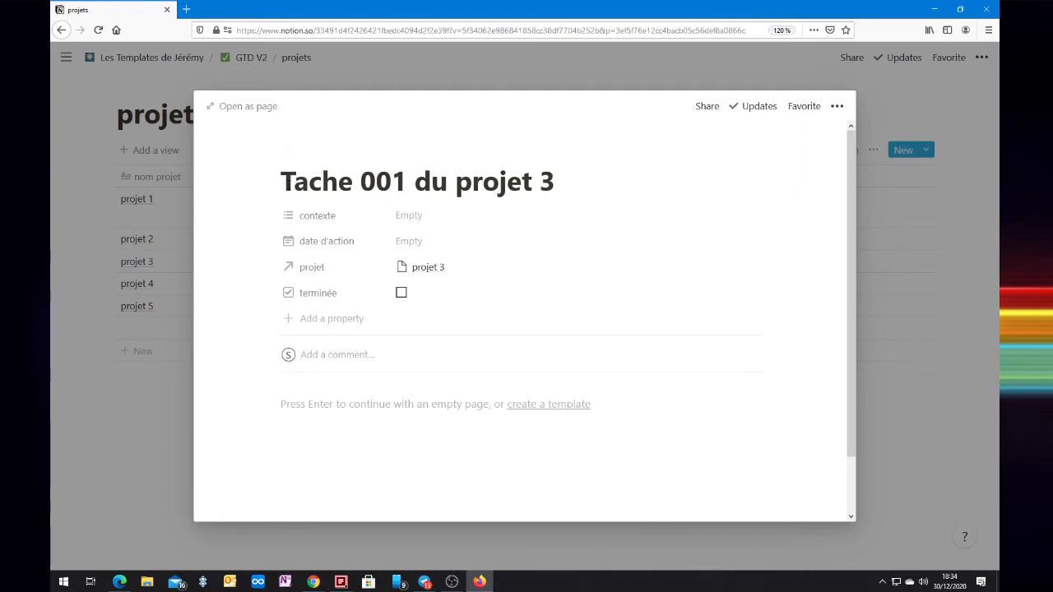
pyautogui.click(411, 215)
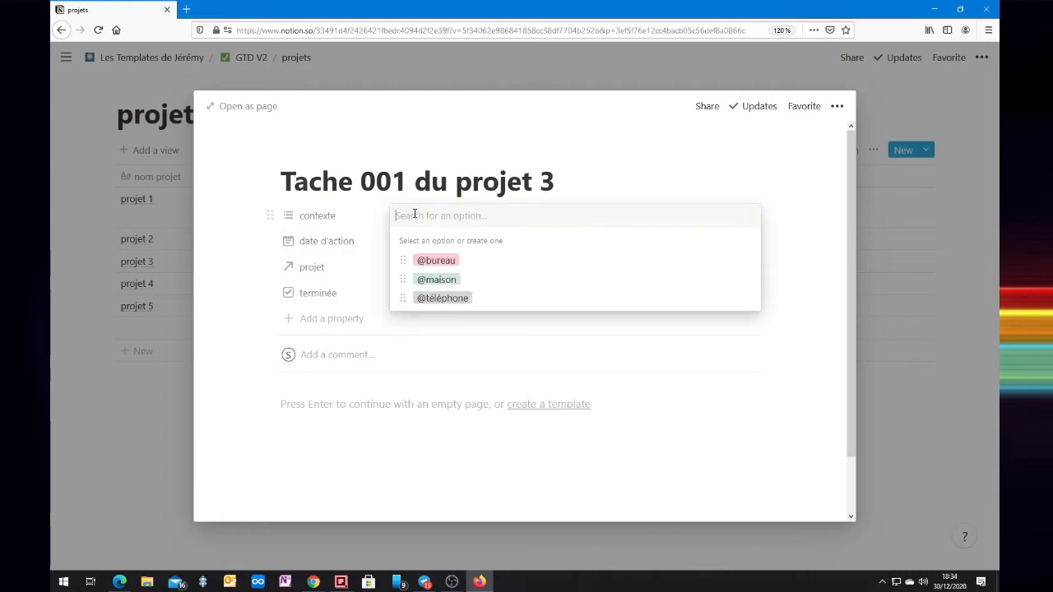
pyautogui.click(459, 280)
pyautogui.click(241, 320)
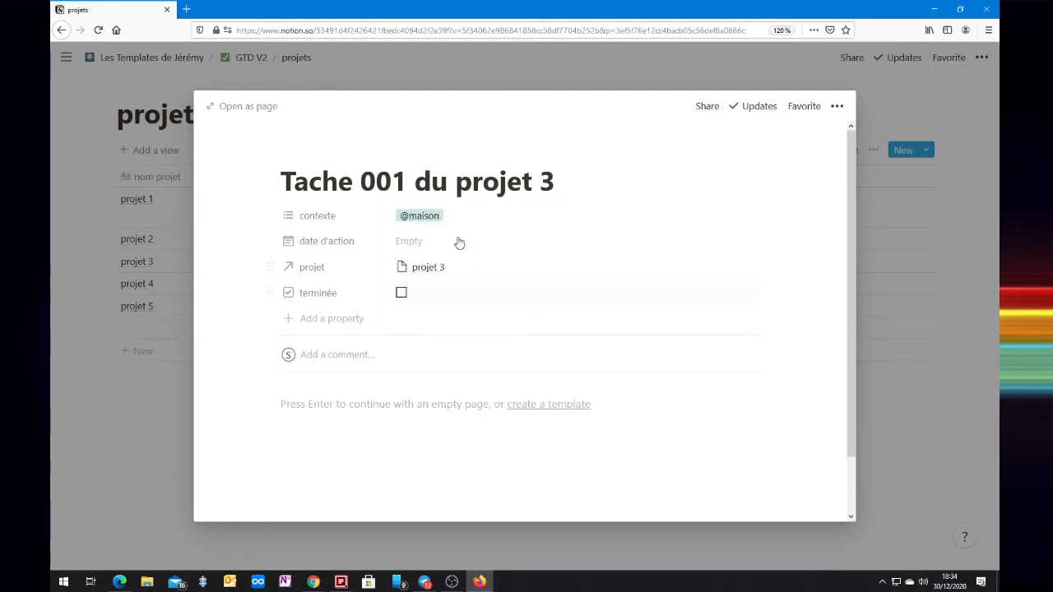
pyautogui.press('Return')
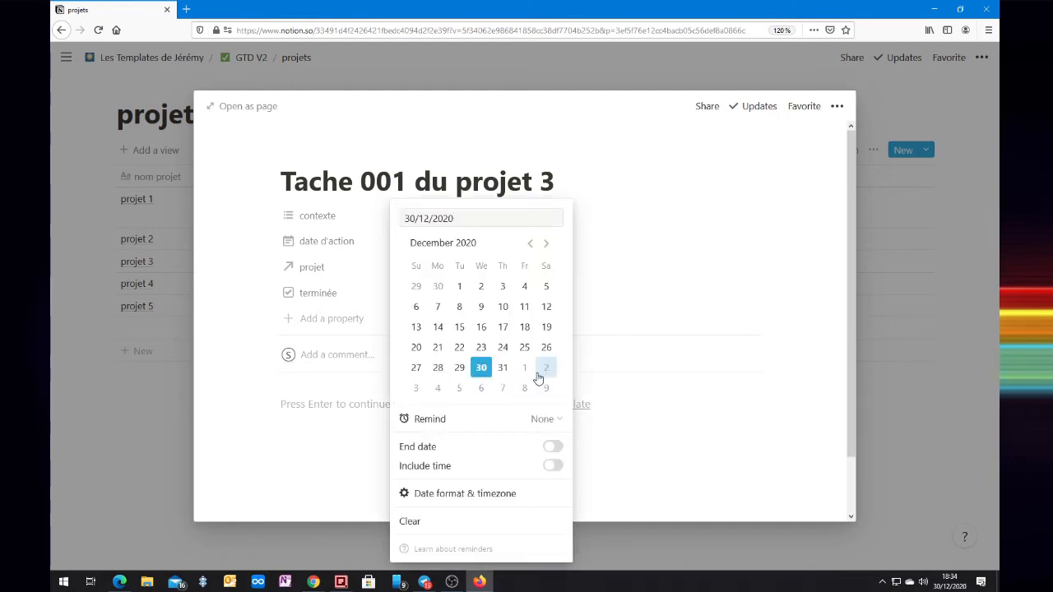
pyautogui.click(546, 389)
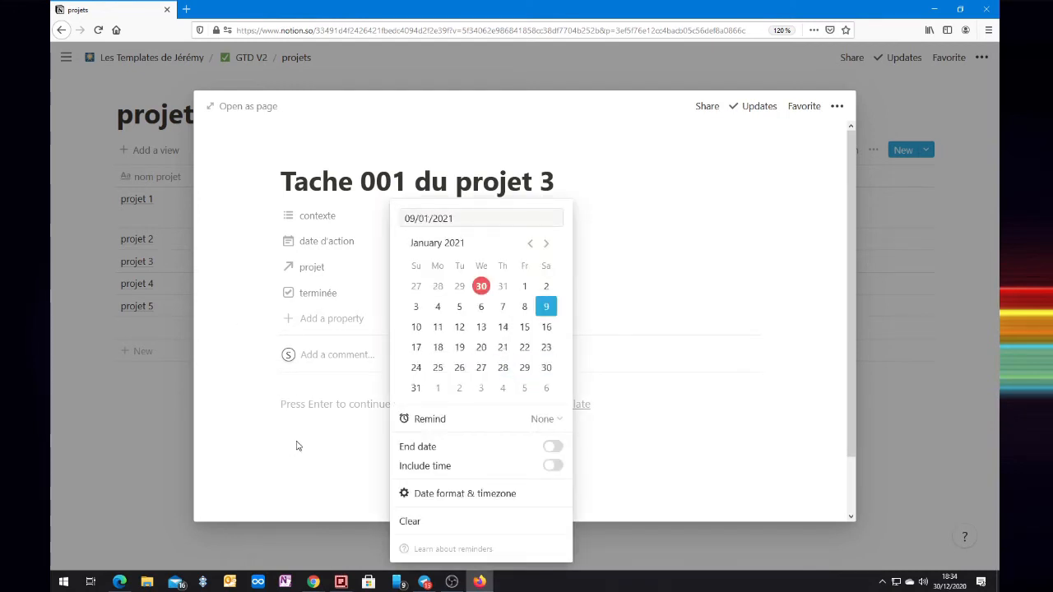
pyautogui.click(299, 446)
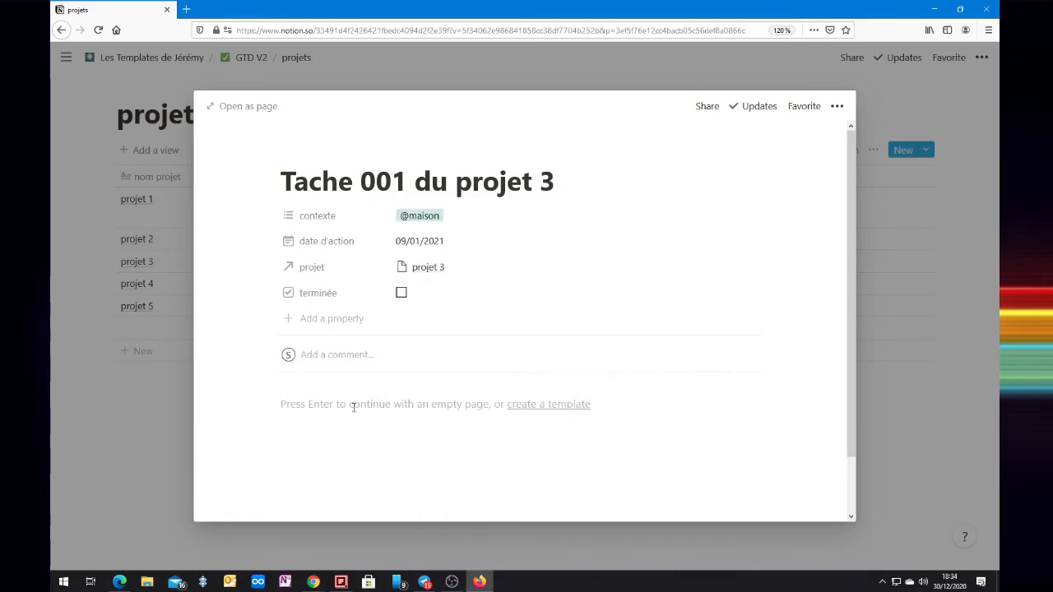
# Write "un commentaire de tache" in the body of the Tache 001 du projet 3 page and close the page
pyautogui.click(309, 407)
pyautogui.write('un comme')
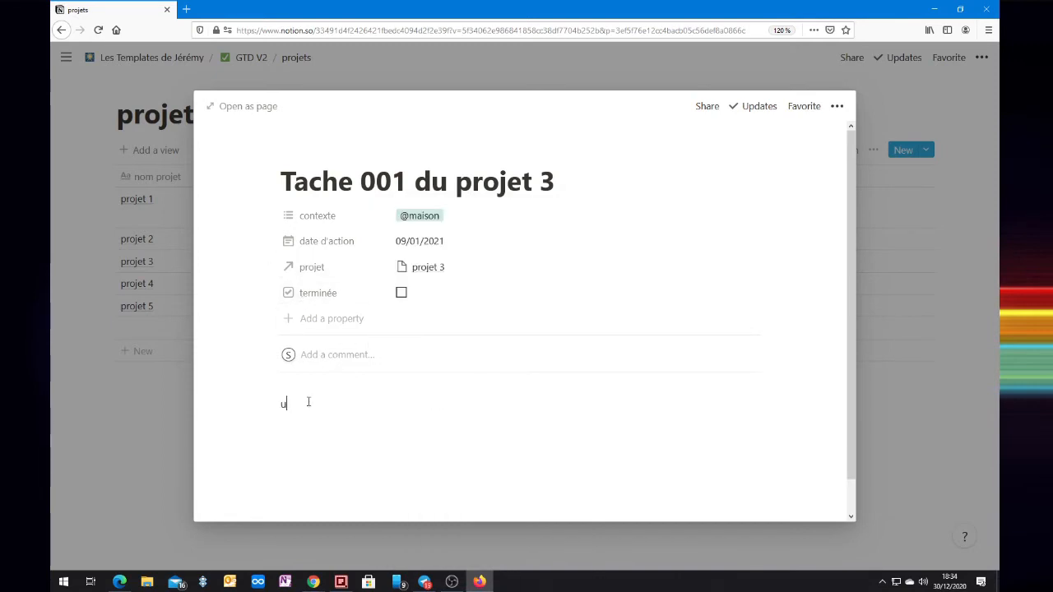
pyautogui.press('BackSpace')
pyautogui.press('BackSpace')
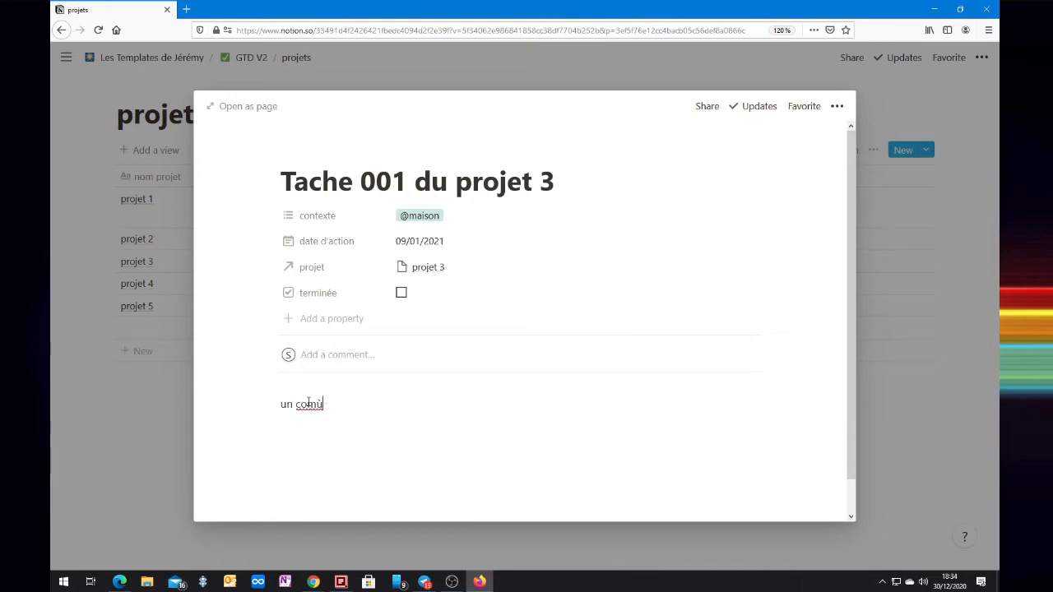
pyautogui.write('mentaire de tache')
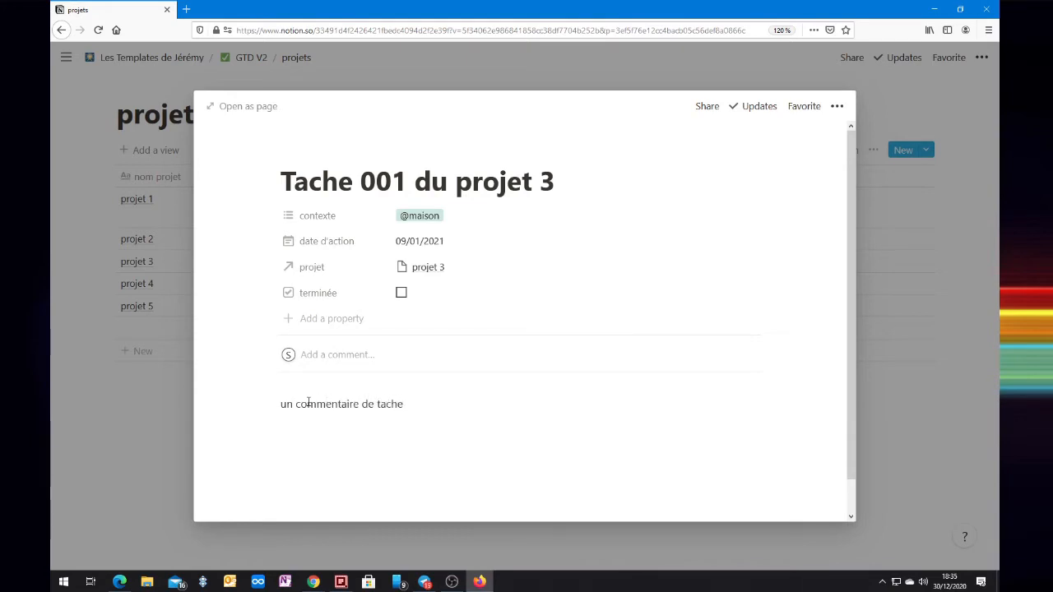
pyautogui.click(156, 390)
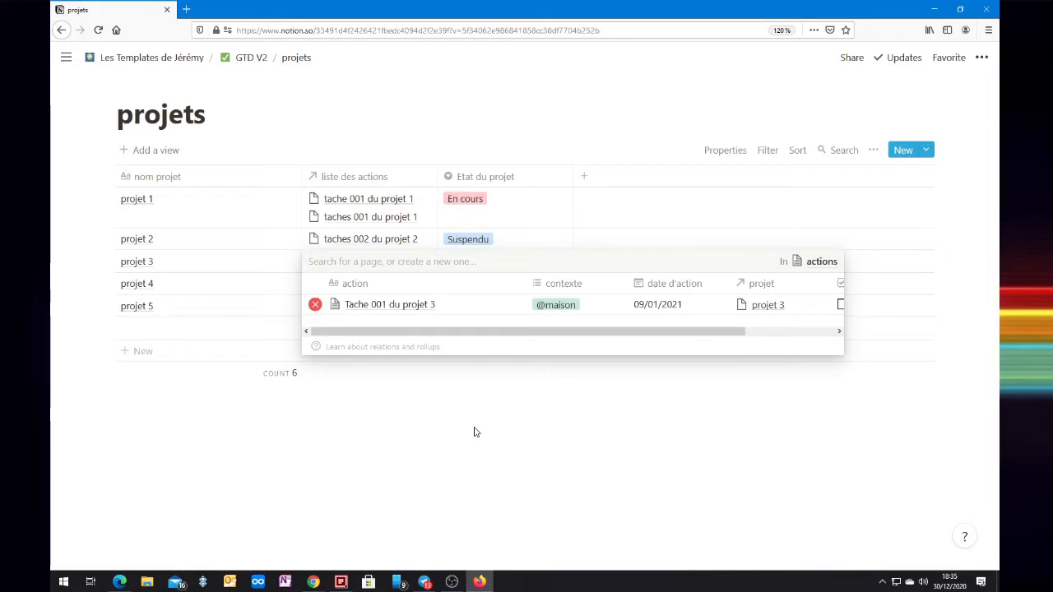
# Set the Etat du projet of projet 3 to Clos
pyautogui.click(473, 432)
pyautogui.click(496, 262)
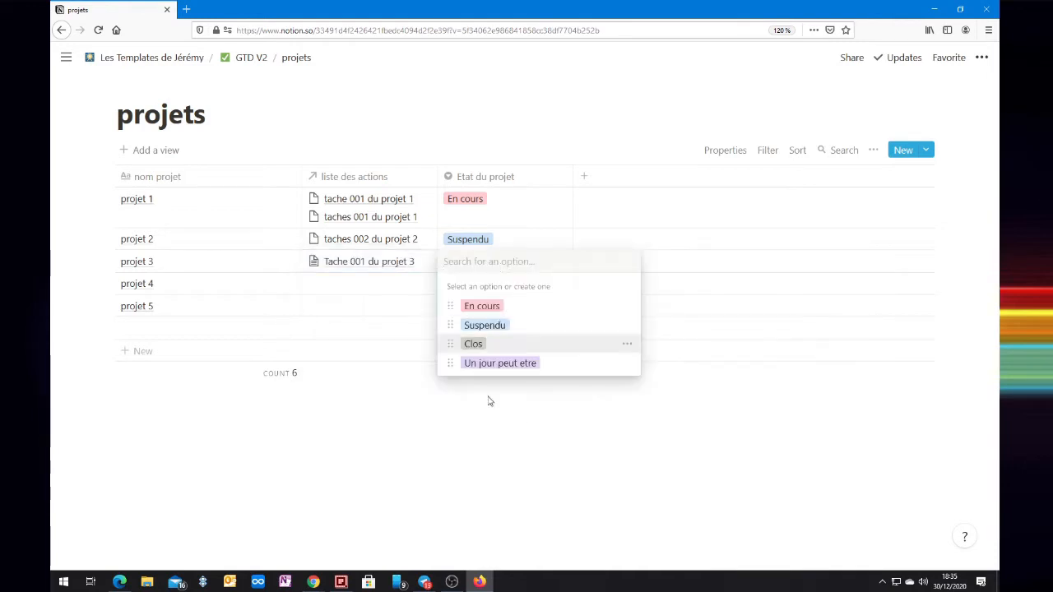
pyautogui.click(472, 343)
# Create the actions "tache 001 du projet 4", "tache 002 du projet 4" and "tache 003 du projet 4" linked to projet 4
pyautogui.click(335, 283)
pyautogui.write('tache 001 du projet 4')
pyautogui.hotkey('ctrl', 'a')
pyautogui.click(357, 328)
pyautogui.write('tache 001 du projet 4')
pyautogui.click(350, 285)
pyautogui.write('2')
pyautogui.click(357, 328)
pyautogui.write('tache 001 du projet 4')
pyautogui.write('3')
pyautogui.click(386, 370)
pyautogui.click(370, 327)
pyautogui.click(411, 217)
pyautogui.click(443, 297)
pyautogui.click(411, 241)
pyautogui.click(896, 452)
pyautogui.click(483, 351)
pyautogui.click(436, 216)
pyautogui.click(435, 260)
pyautogui.click(893, 439)
pyautogui.click(893, 439)
pyautogui.click(373, 370)
pyautogui.click(416, 217)
pyautogui.click(436, 280)
pyautogui.click(418, 247)
pyautogui.click(164, 436)
pyautogui.click(286, 463)
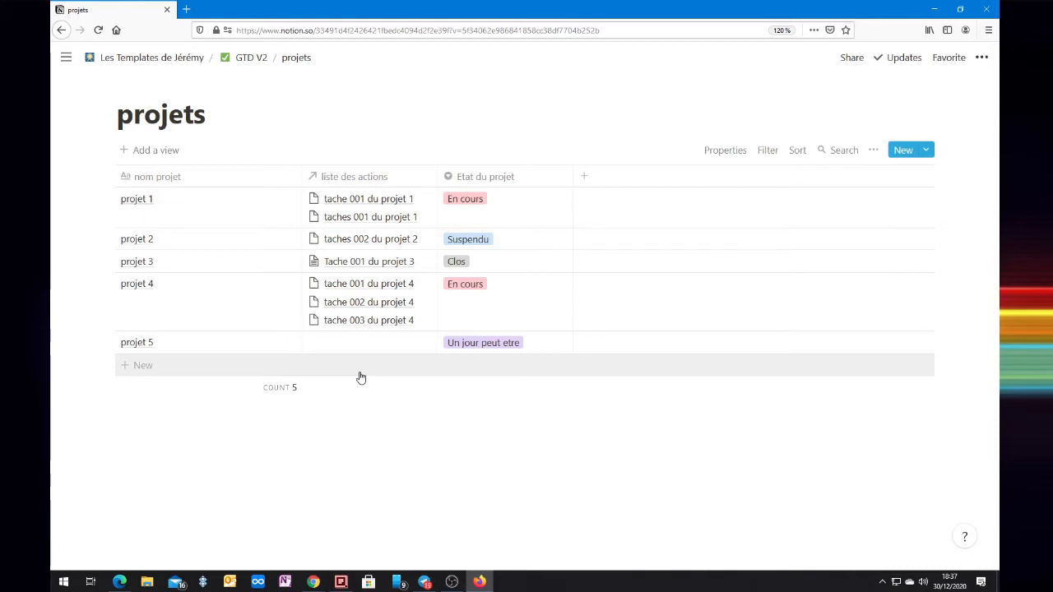
# Open the actions database from the GTD V2 page and give it a green check mark icon
pyautogui.click(257, 59)
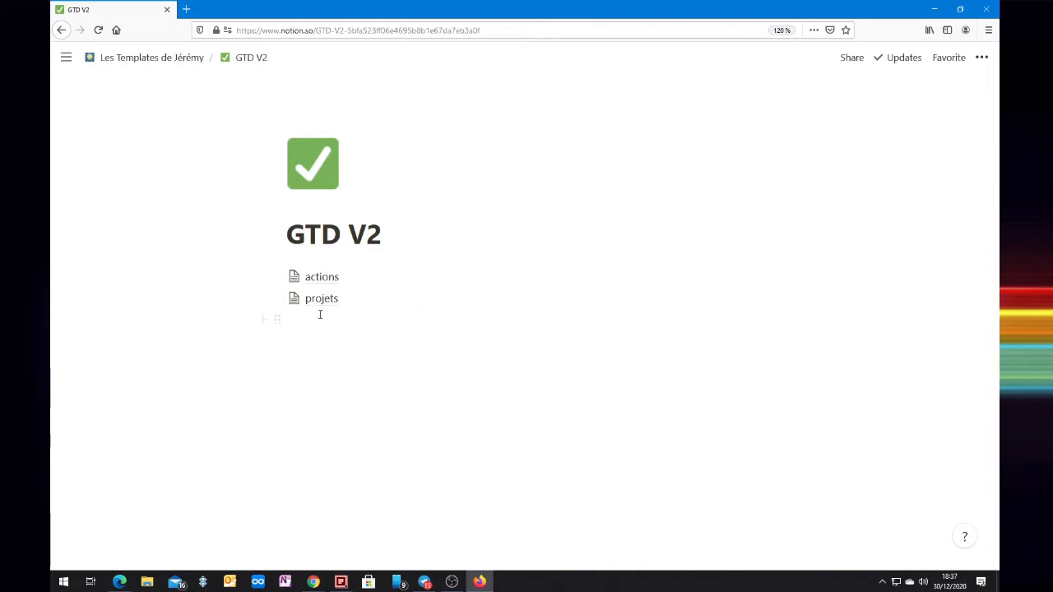
pyautogui.click(324, 281)
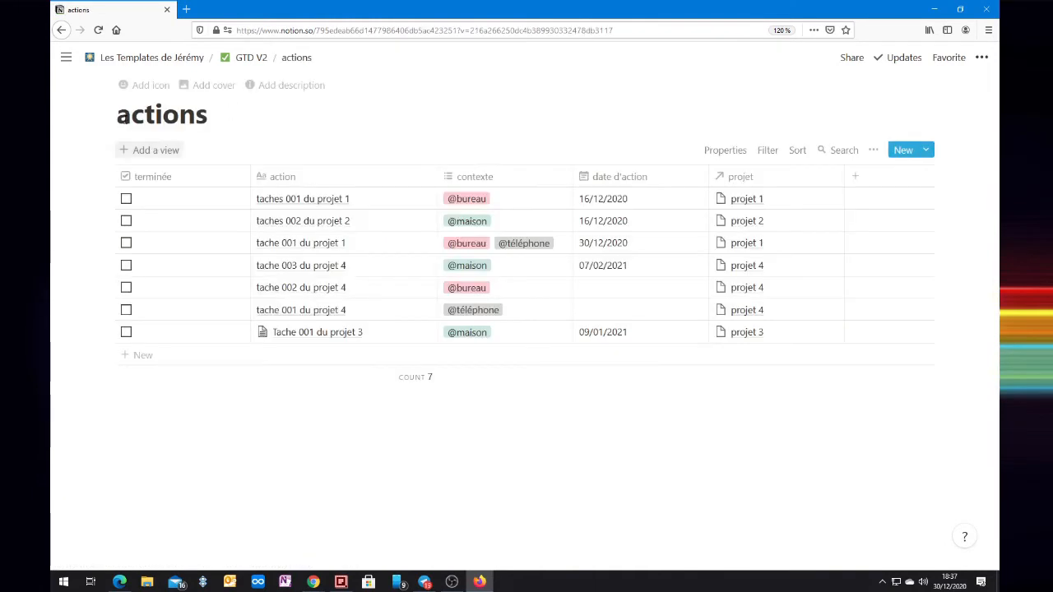
pyautogui.click(139, 85)
pyautogui.click(129, 115)
pyautogui.write('done')
pyautogui.press('BackSpace')
pyautogui.press('BackSpace')
pyautogui.press('BackSpace')
pyautogui.press('BackSpace')
pyautogui.click(99, 220)
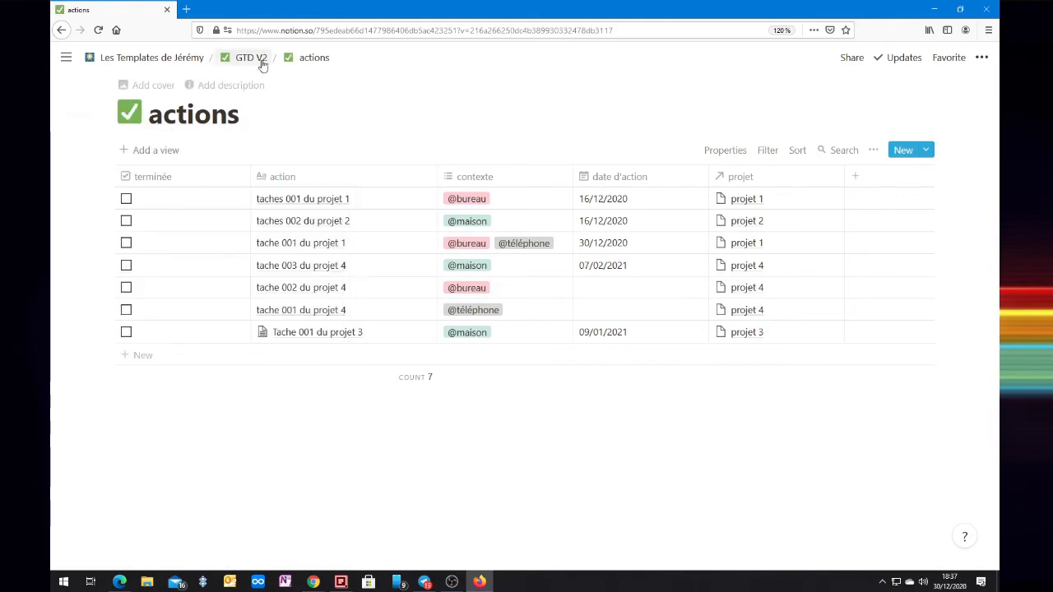
# Give the projets database a stack-of-books icon and return to the GTD V2 page
pyautogui.click(250, 58)
pyautogui.click(321, 299)
pyautogui.click(139, 86)
pyautogui.click(129, 115)
pyautogui.write('book')
pyautogui.click(186, 201)
pyautogui.click(251, 58)
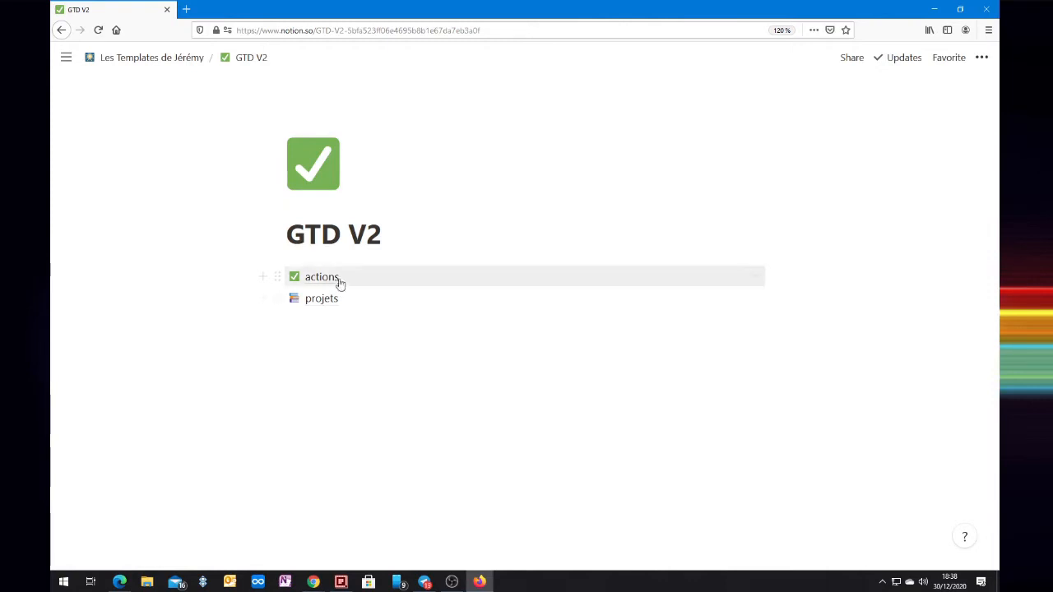
# Add the text lines "tableau de bord" and "base de données" between the GTD V2 title and the actions link
pyautogui.click(417, 237)
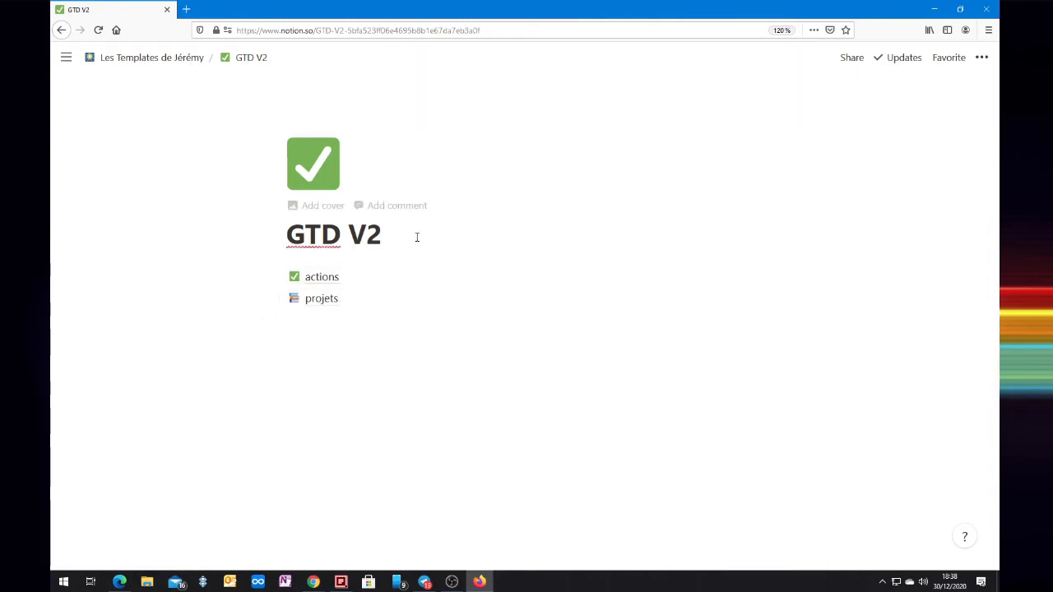
pyautogui.press('Return')
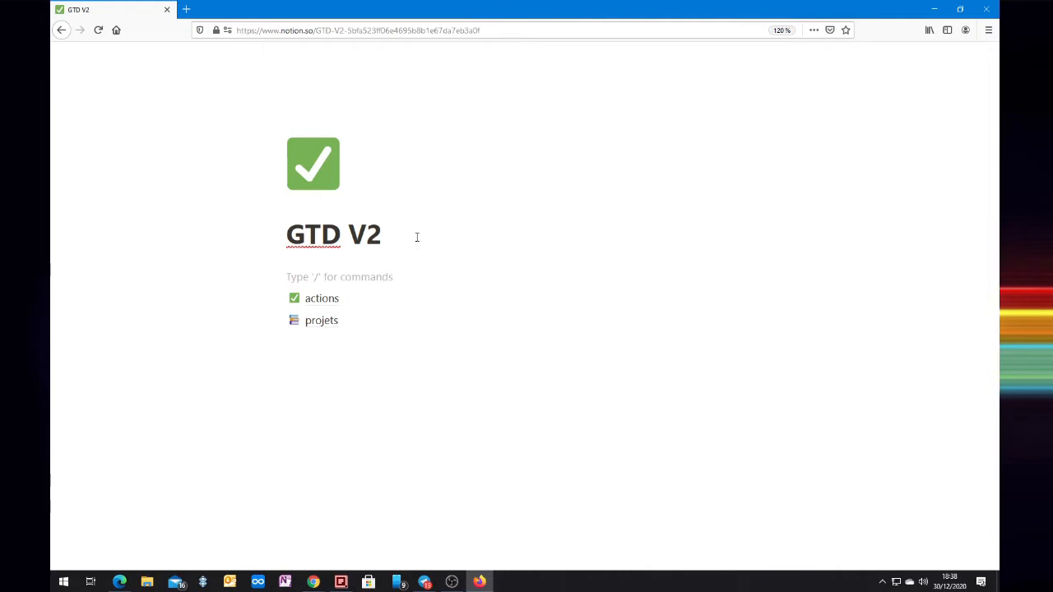
pyautogui.write('tablea de bo')
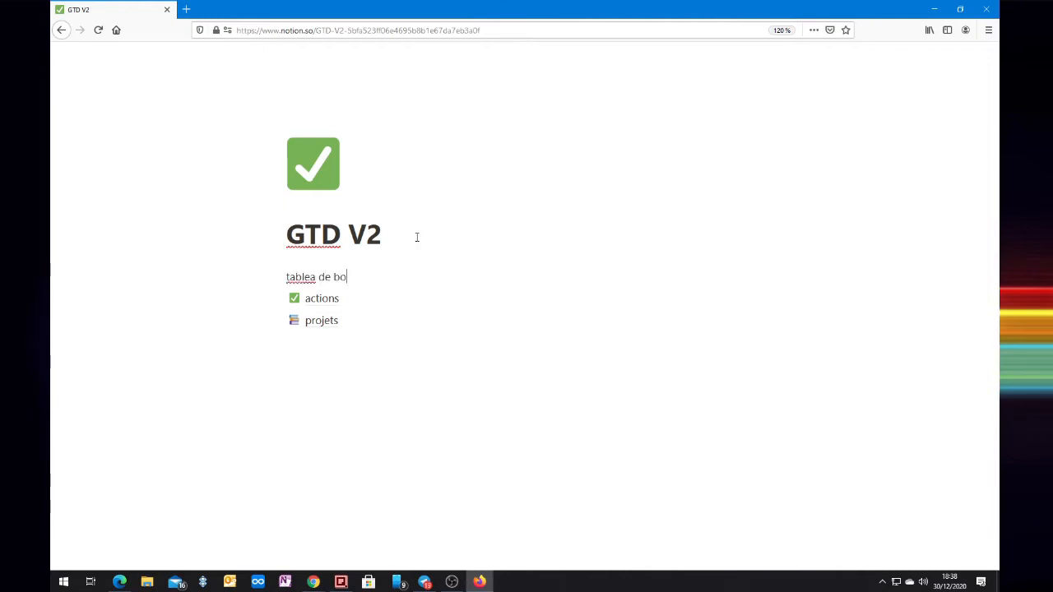
pyautogui.write('rd')
pyautogui.press('BackSpace')
pyautogui.press('BackSpace')
pyautogui.press('BackSpace')
pyautogui.press('BackSpace')
pyautogui.press('BackSpace')
pyautogui.press('BackSpace')
pyautogui.press('BackSpace')
pyautogui.press('BackSpace')
pyautogui.write('u de')
pyautogui.press('Return')
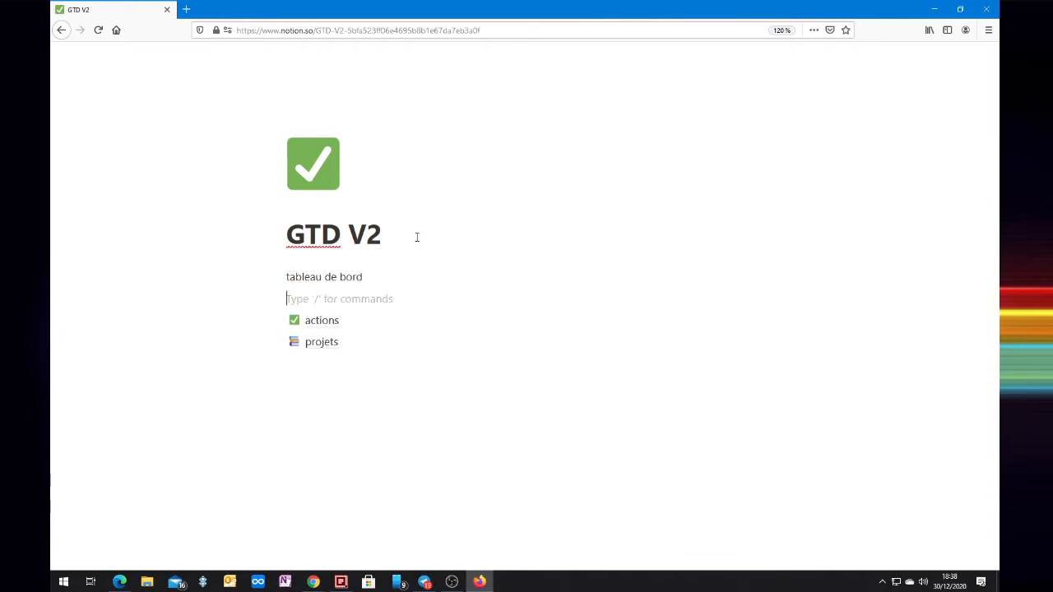
pyautogui.write('base de données')
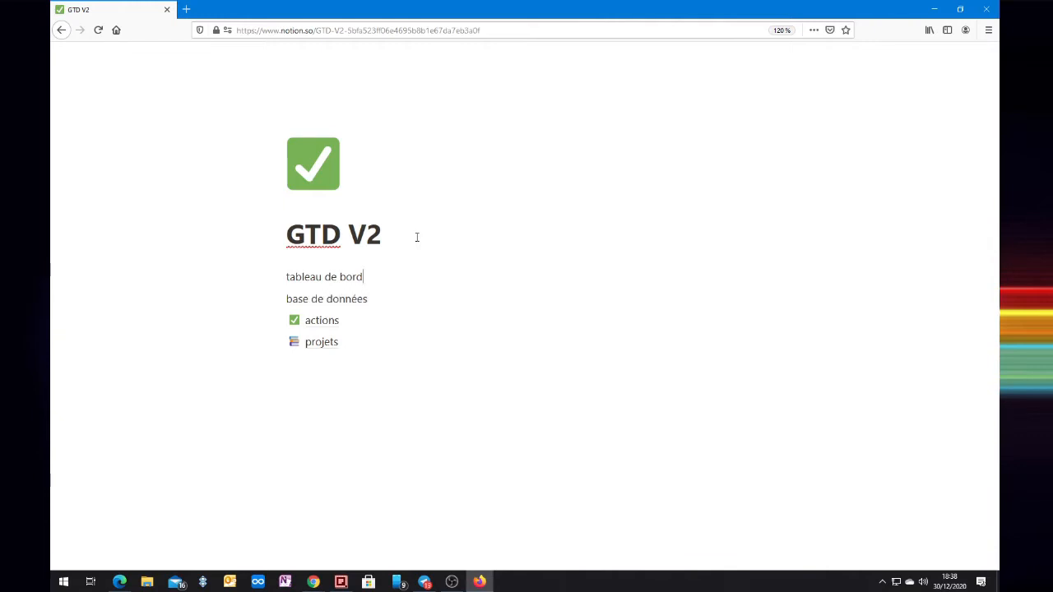
# Turn the lines "tableau de bord" and "base de données" into Heading 1 blocks
pyautogui.write('/')
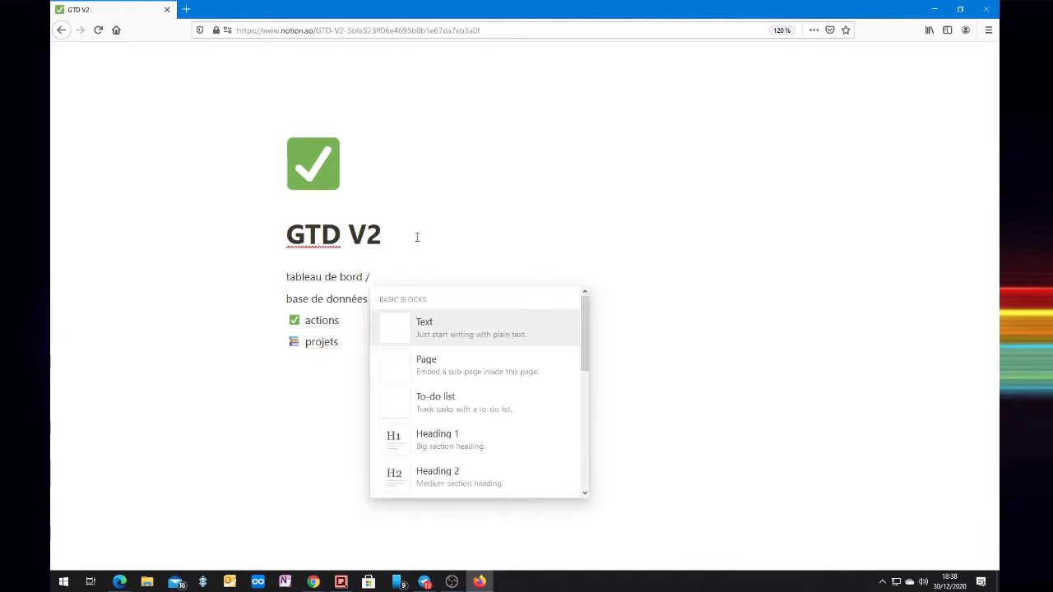
pyautogui.write('turn')
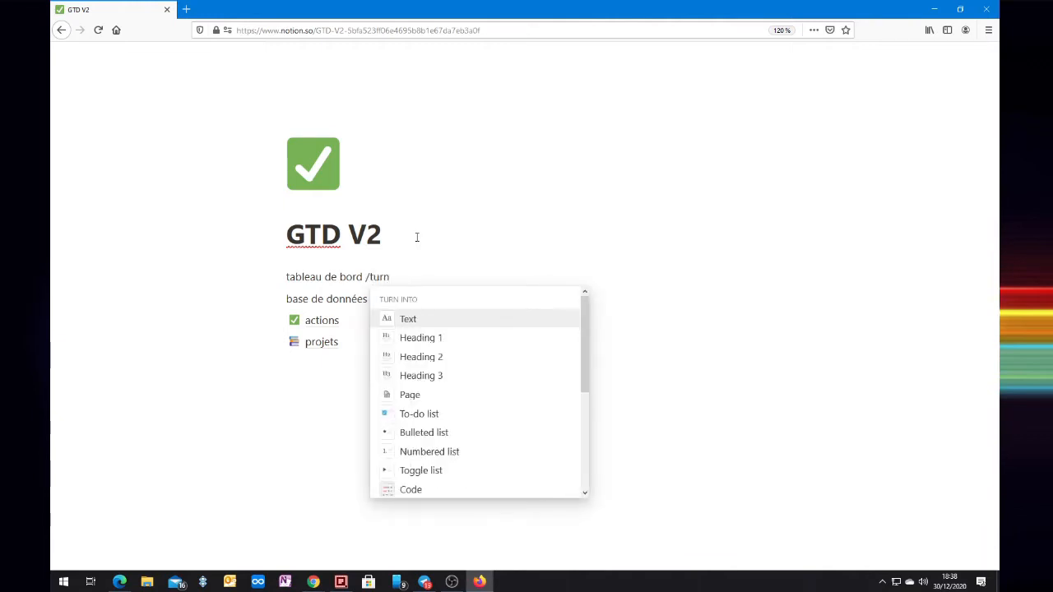
pyautogui.press('Return')
pyautogui.press('Down')
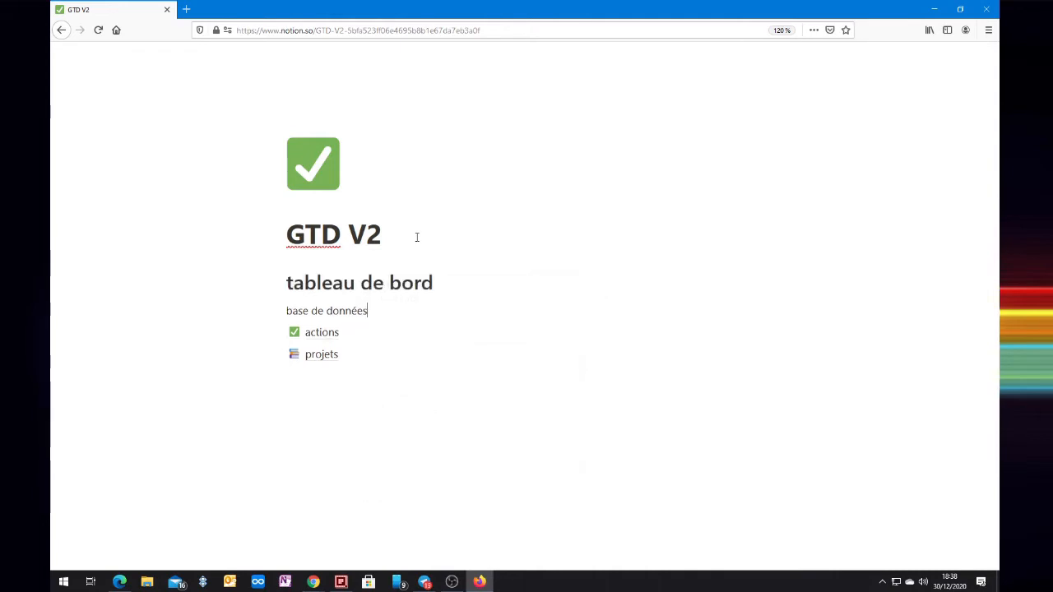
pyautogui.write('/turn')
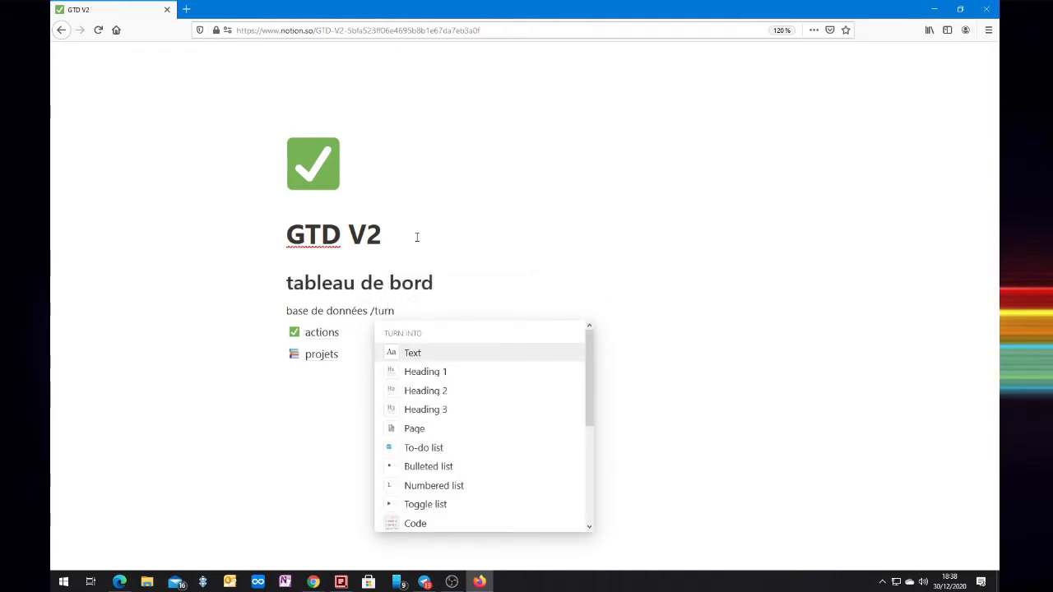
pyautogui.press('Down')
pyautogui.press('Return')
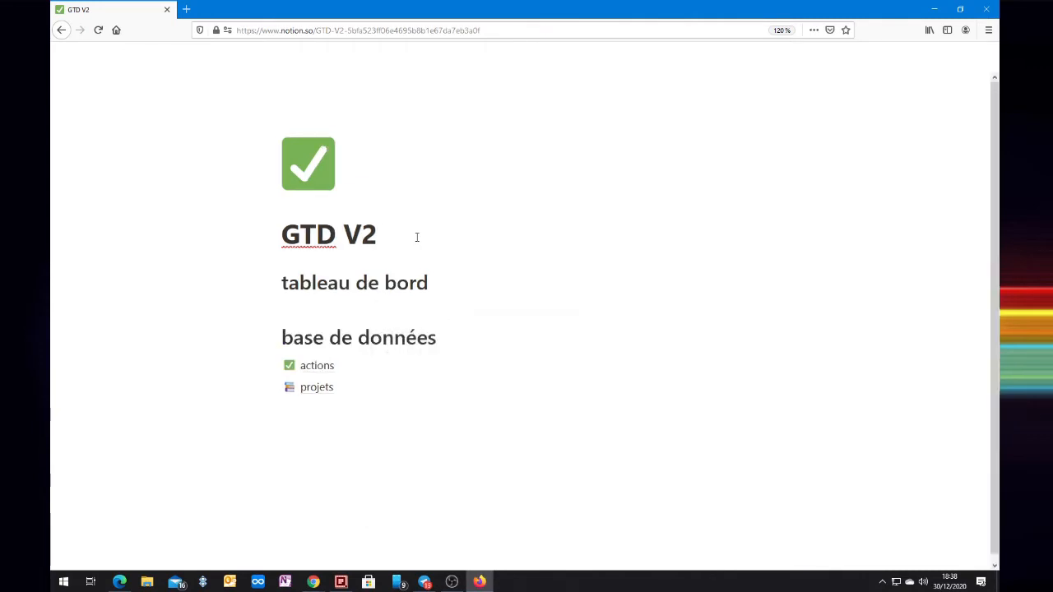
# Capitalize the second heading so that it reads "Base de données"
pyautogui.press('Left')
pyautogui.press('Left')
pyautogui.press('Left')
pyautogui.press('Left')
pyautogui.press('Left')
pyautogui.press('Left')
pyautogui.press('Left')
pyautogui.press('Left')
pyautogui.press('Left')
pyautogui.press('Left')
pyautogui.press('Left')
pyautogui.press('Left')
pyautogui.press('Left')
pyautogui.press('Left')
pyautogui.press('Left')
pyautogui.press('BackSpace')
pyautogui.write('B')
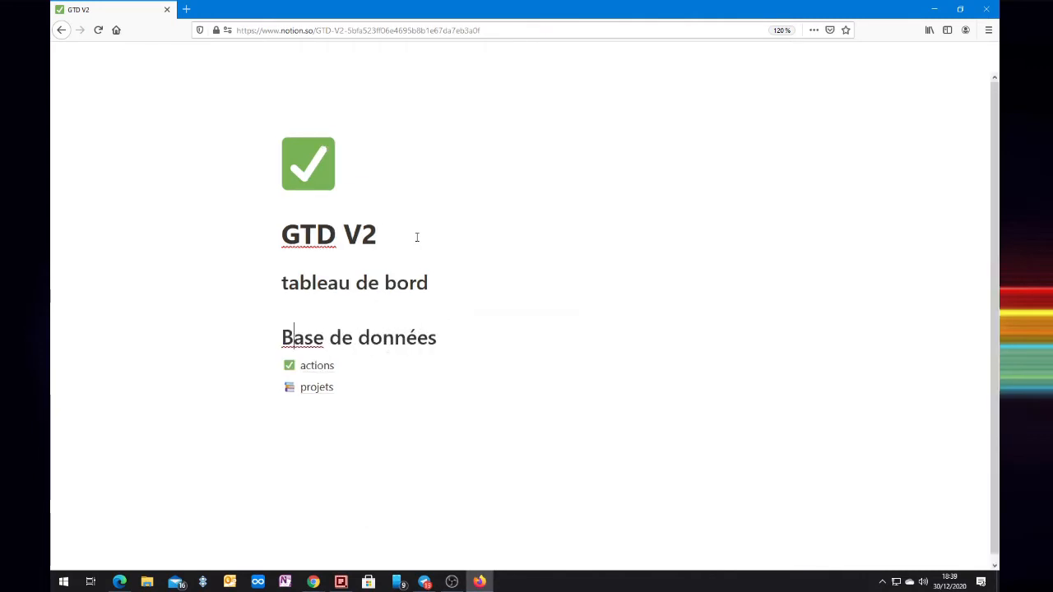
# Change the first heading to "Tableaux de bord", with a capital letter and in the plural
pyautogui.click(288, 283)
pyautogui.press('BackSpace')
pyautogui.write('T')
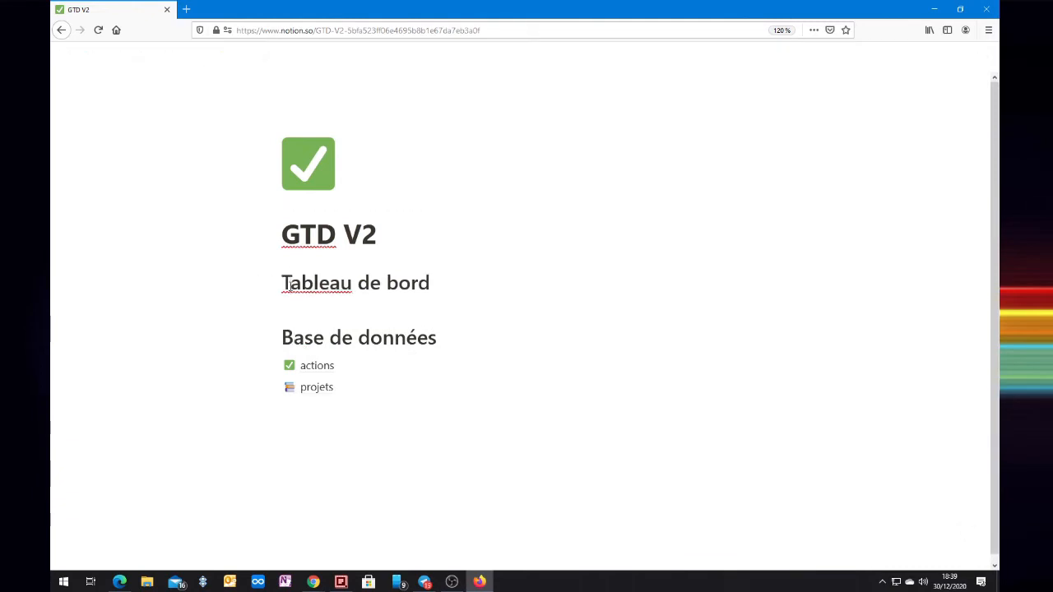
pyautogui.click(351, 289)
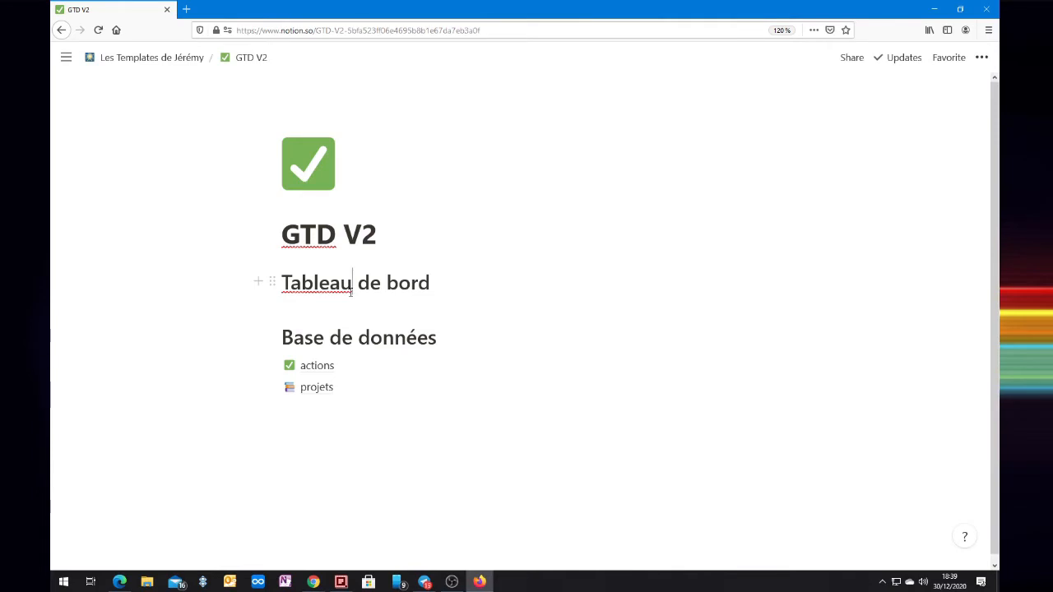
pyautogui.write('x')
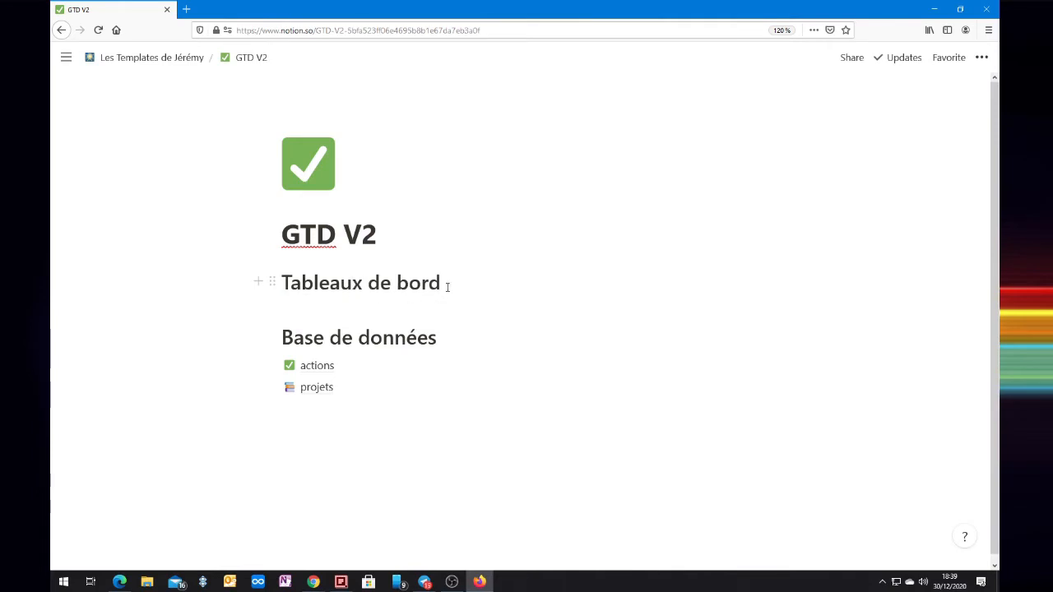
# Apply a red background to the Tableaux de bord heading and a green background to the Base de données heading
pyautogui.write('/')
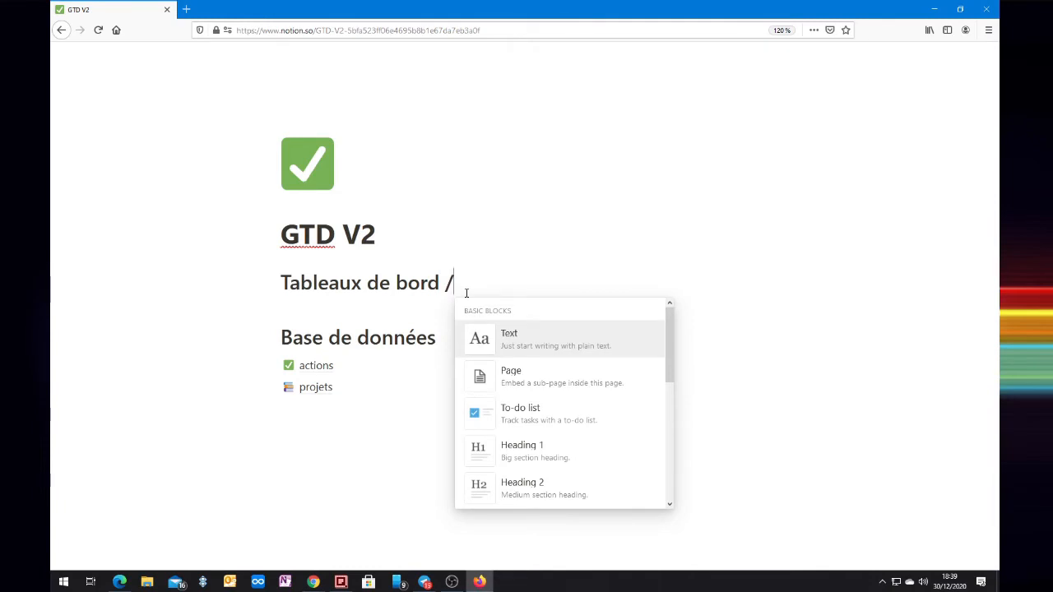
pyautogui.write('red')
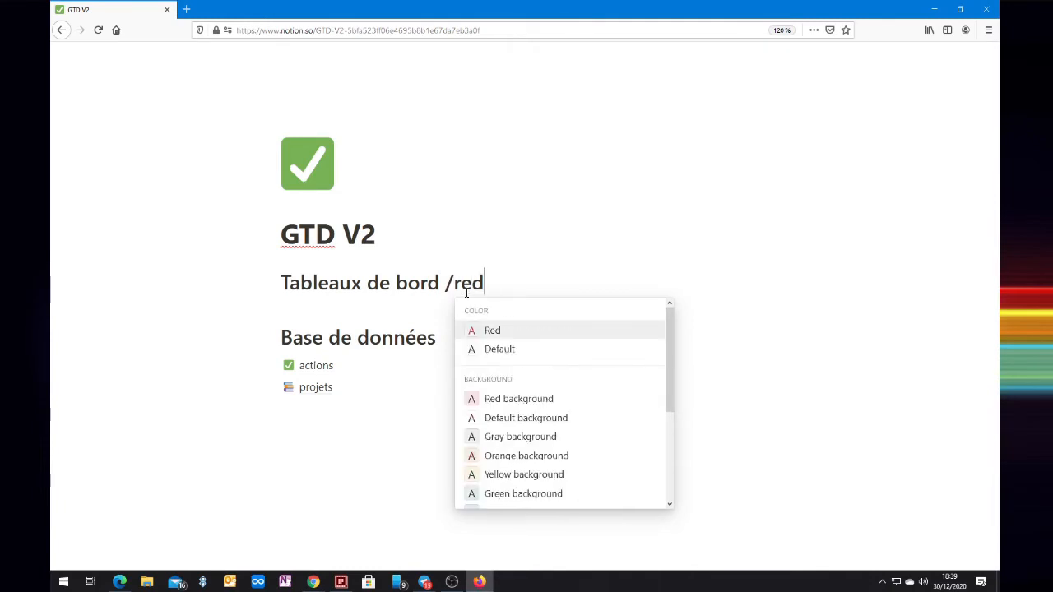
pyautogui.click(535, 401)
pyautogui.click(454, 340)
pyautogui.write('/')
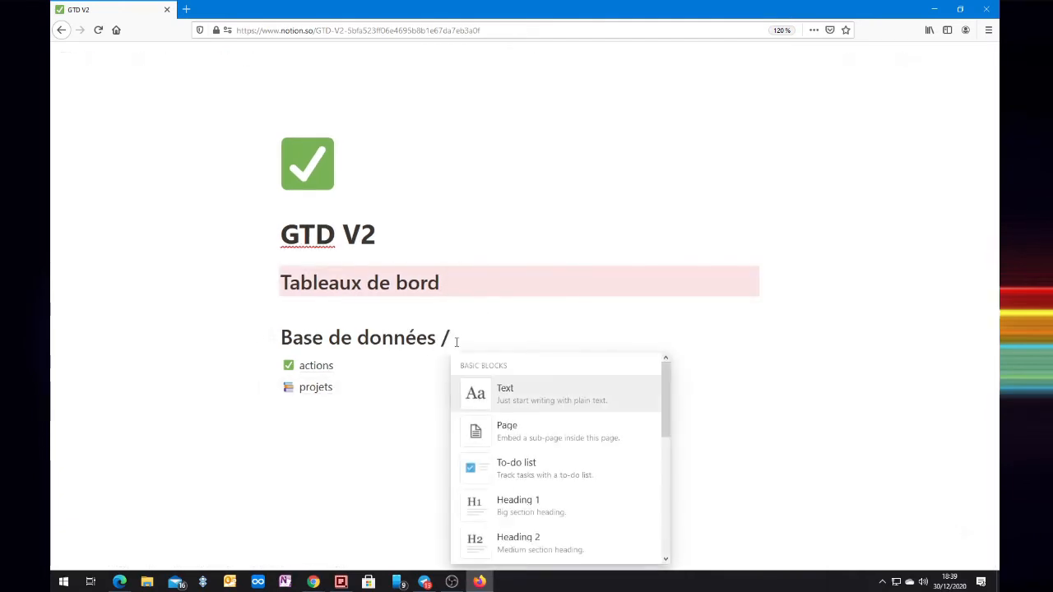
pyautogui.write('green')
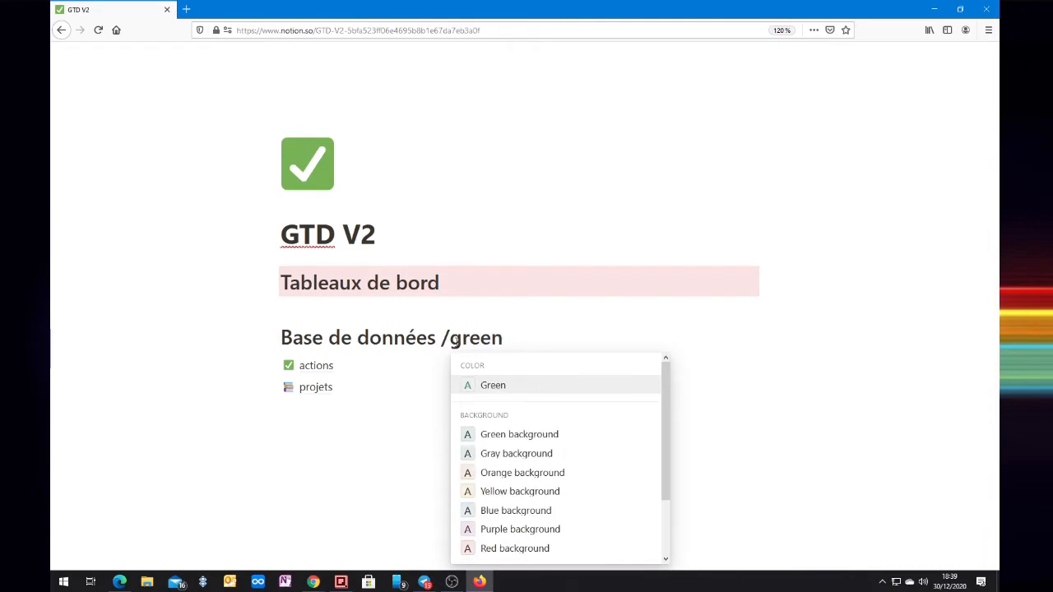
pyautogui.click(501, 436)
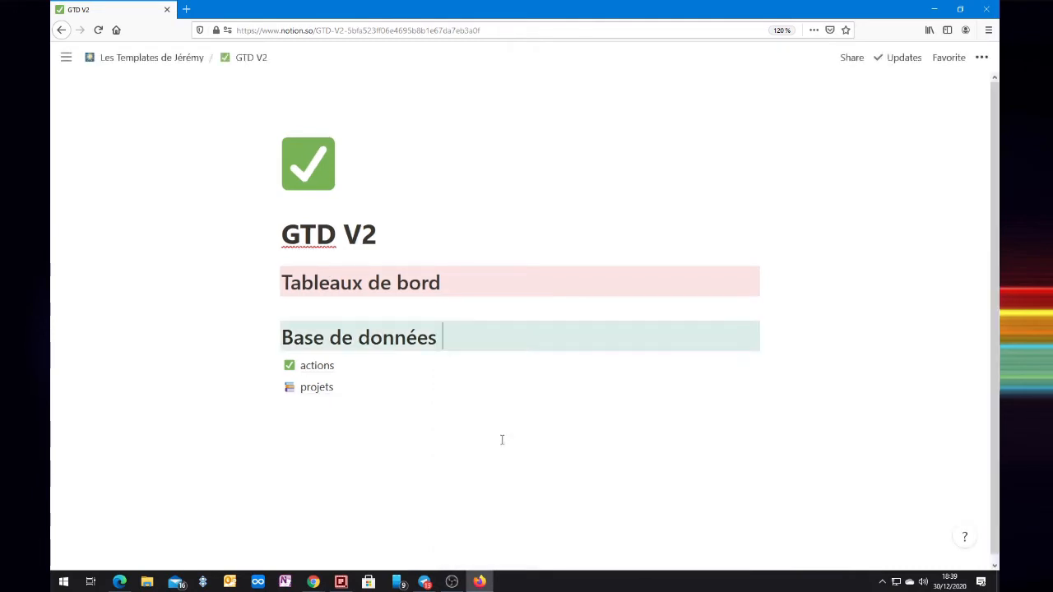
# Move the Base de données heading into a second column beside Tableaux de bord, with the actions and projets links beneath it
pyautogui.moveTo(271, 337); pyautogui.dragTo(779, 284)
pyautogui.moveTo(314, 327); pyautogui.dragTo(589, 311)
pyautogui.moveTo(394, 350); pyautogui.dragTo(614, 330)
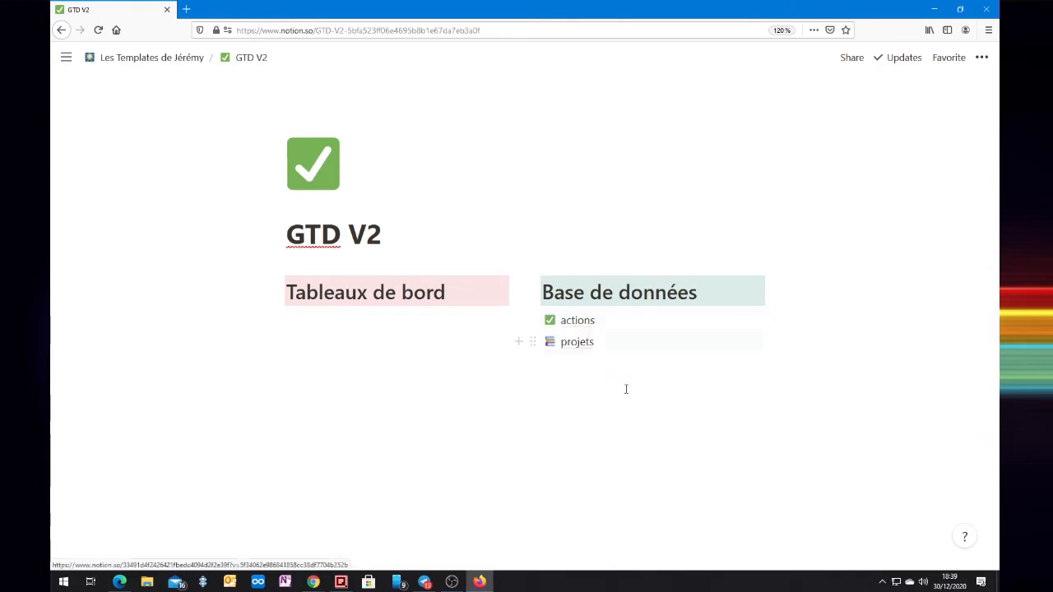
# Add the lines "Mes actions" and "projets en cours" under the Tableaux de bord heading
pyautogui.click(302, 320)
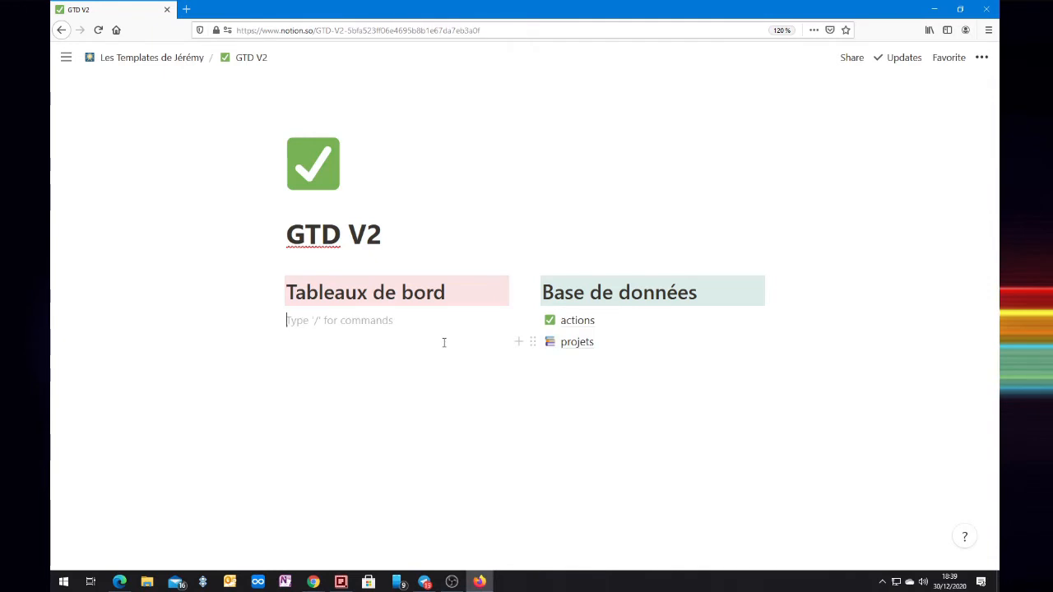
pyautogui.write('Mes actions')
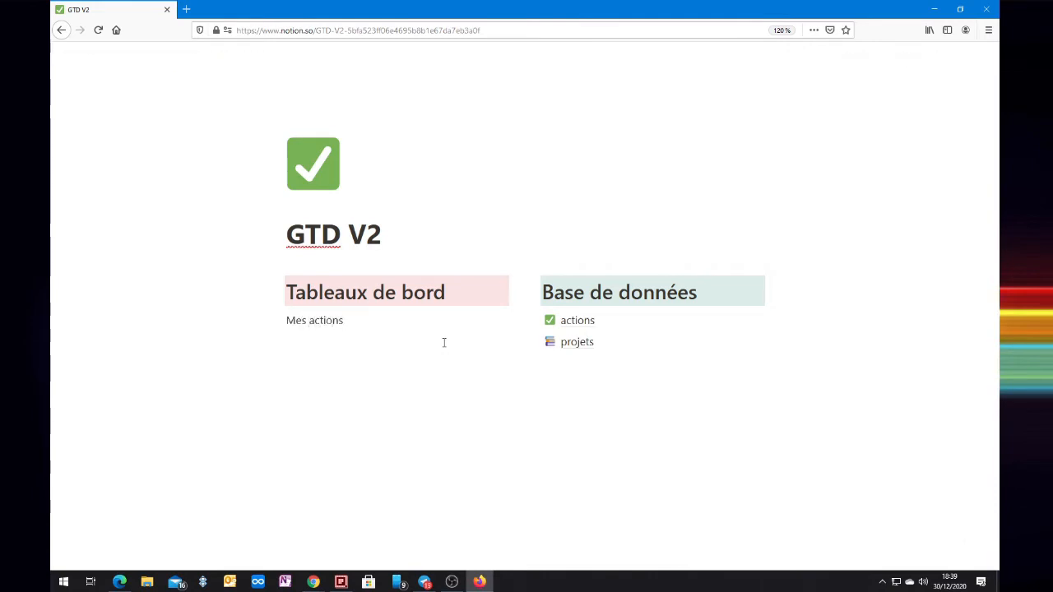
pyautogui.press('Return')
pyautogui.write('projets en cours')
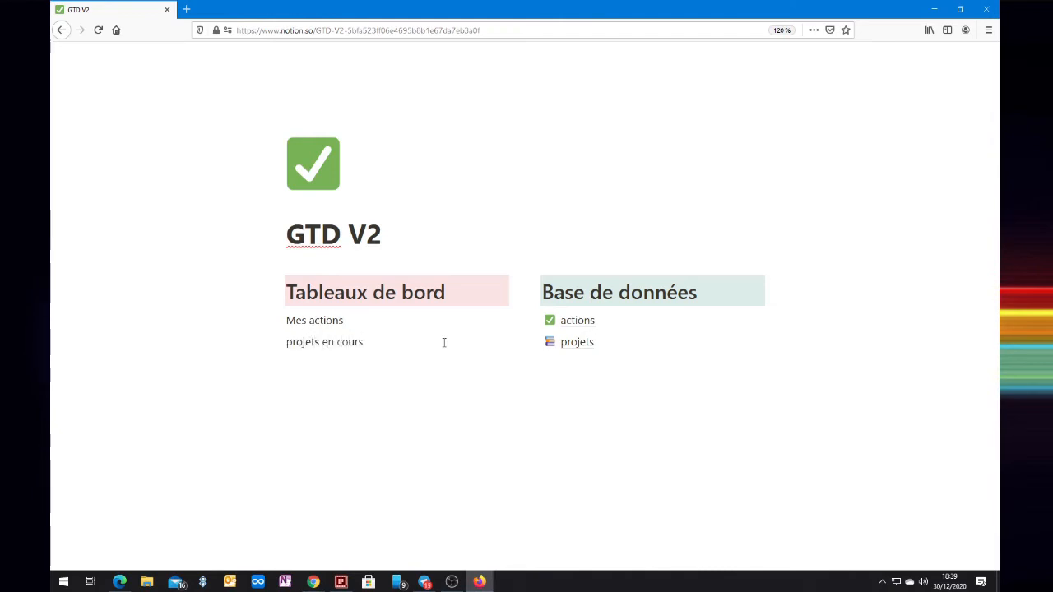
pyautogui.press('Up')
pyautogui.write('/')
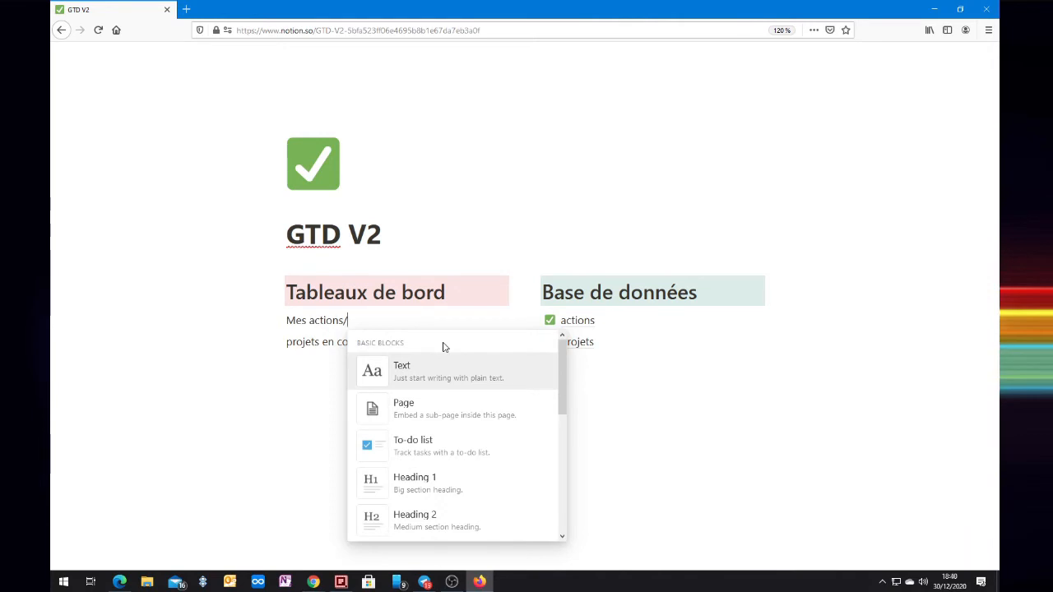
pyautogui.write('turn')
pyautogui.press('Down')
pyautogui.press('Down')
pyautogui.press('Down')
pyautogui.press('Down')
pyautogui.press('Down')
pyautogui.press('Down')
pyautogui.press('Down')
pyautogui.press('Down')
pyautogui.press('Down')
pyautogui.press('Down')
pyautogui.press('Down')
pyautogui.press('Down')
pyautogui.press('Down')
pyautogui.press('Down')
pyautogui.press('Down')
pyautogui.press('Up')
pyautogui.press('Up')
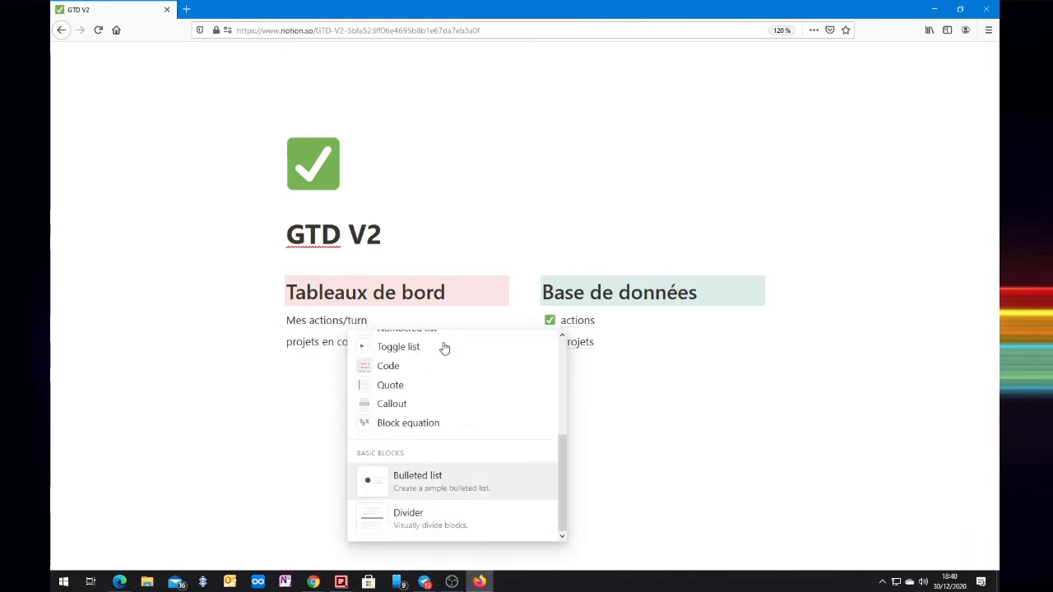
pyautogui.press('Up')
pyautogui.press('Up')
pyautogui.press('Up')
pyautogui.press('Up')
pyautogui.press('Up')
pyautogui.press('Up')
pyautogui.press('Up')
pyautogui.press('Up')
pyautogui.press('Up')
pyautogui.press('Up')
pyautogui.press('Up')
pyautogui.press('Up')
pyautogui.press('Up')
pyautogui.press('Up')
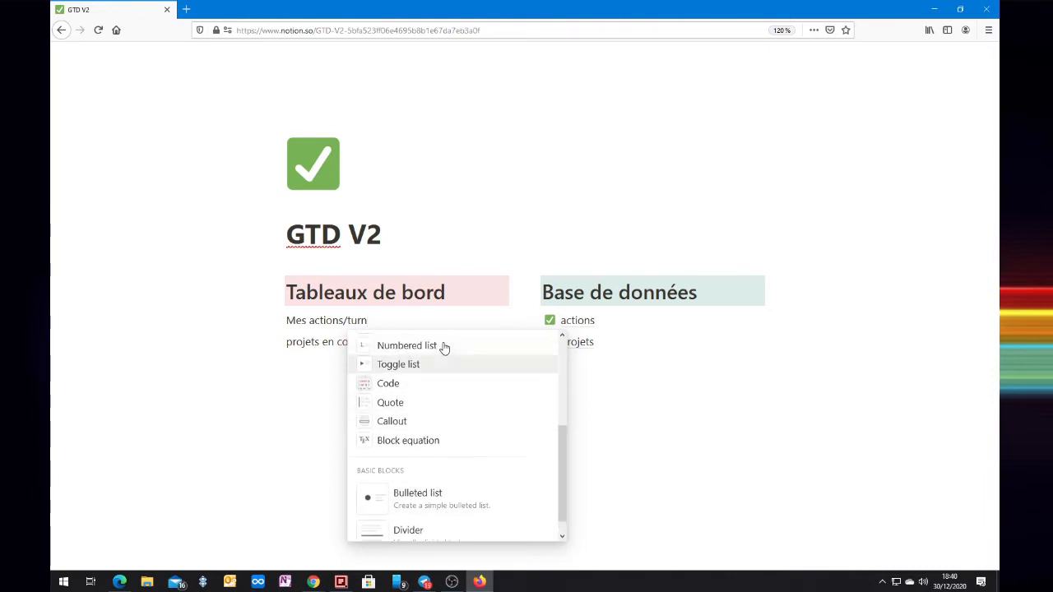
pyautogui.press('Up')
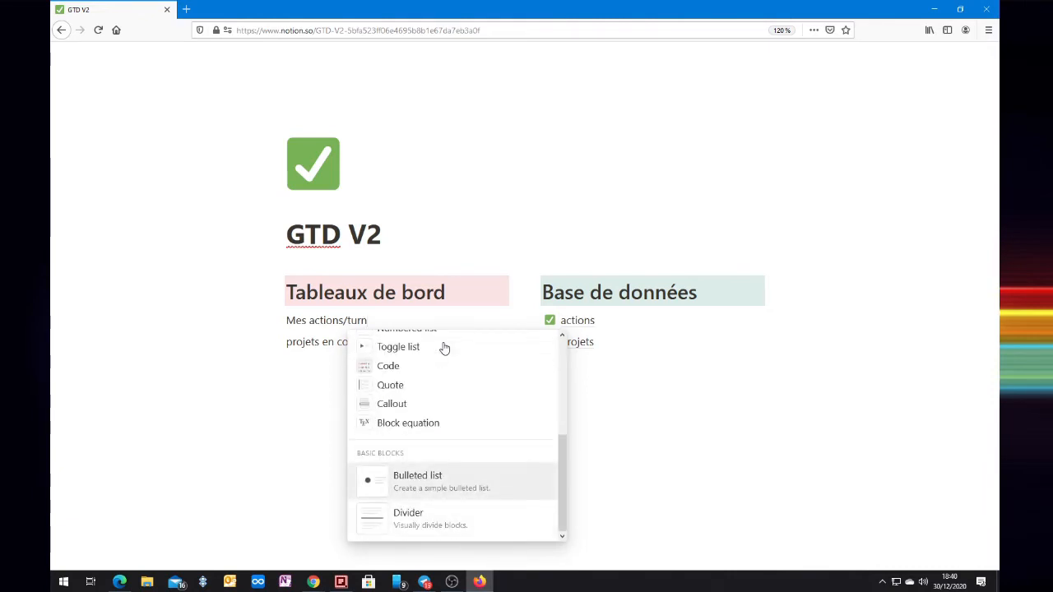
pyautogui.press('Down')
pyautogui.press('Down')
pyautogui.press('Down')
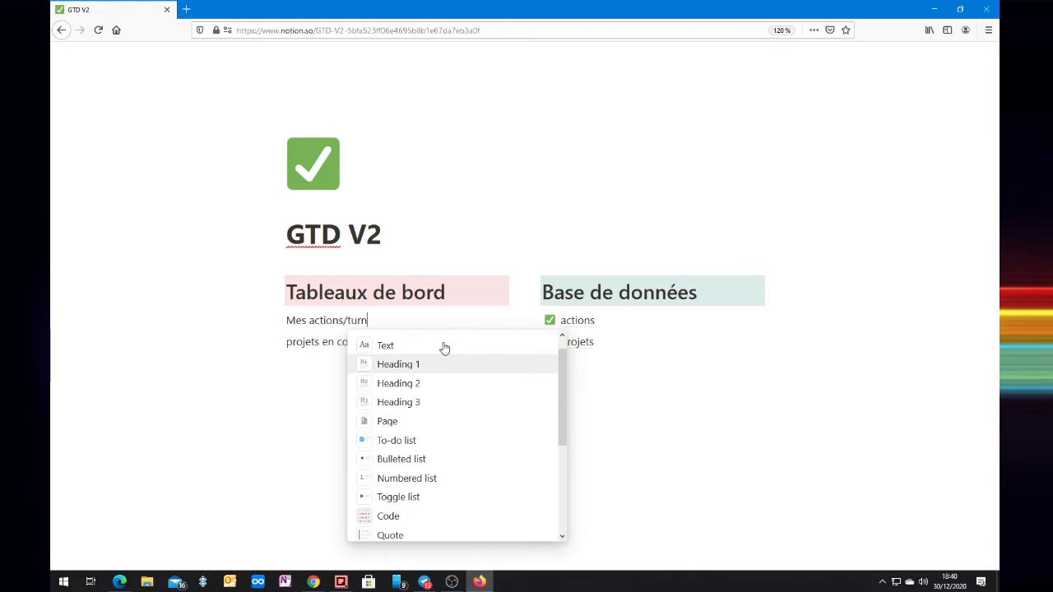
pyautogui.press('Escape')
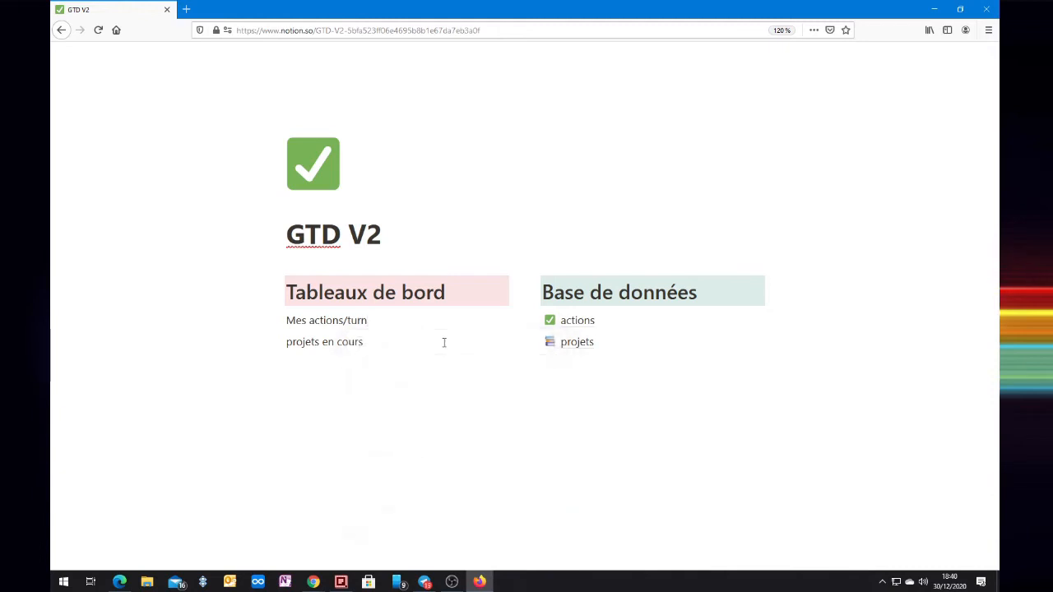
pyautogui.click(277, 319)
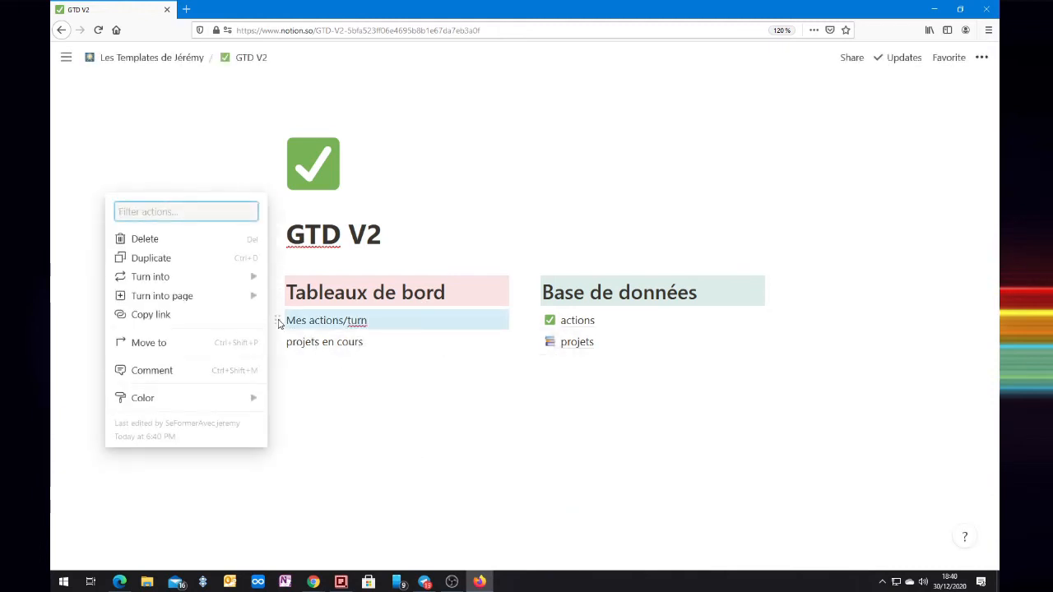
pyautogui.moveTo(180, 303)
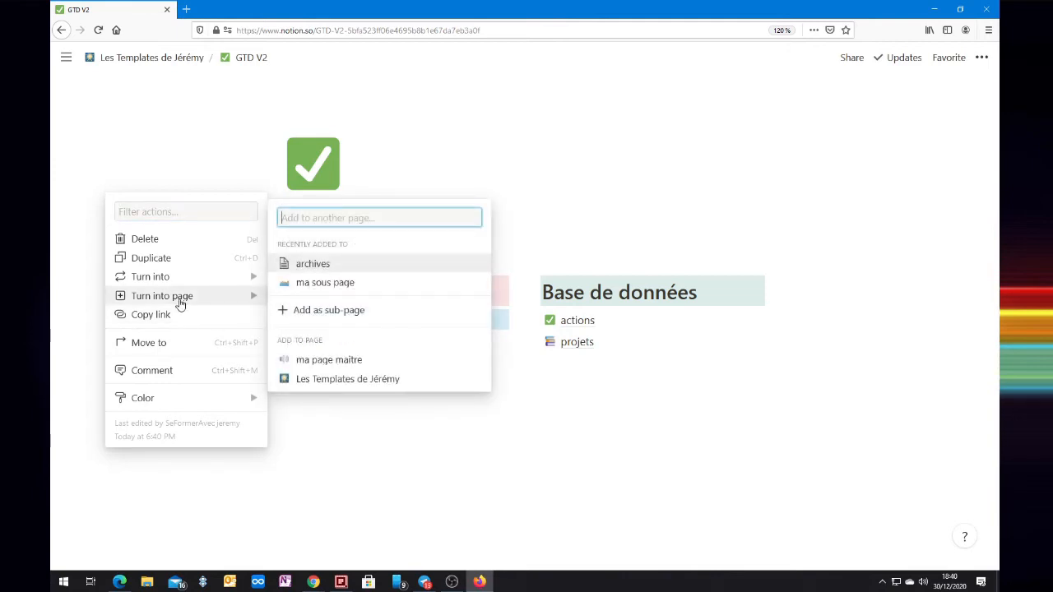
pyautogui.click(375, 417)
pyautogui.click(406, 397)
pyautogui.click(406, 398)
pyautogui.click(383, 324)
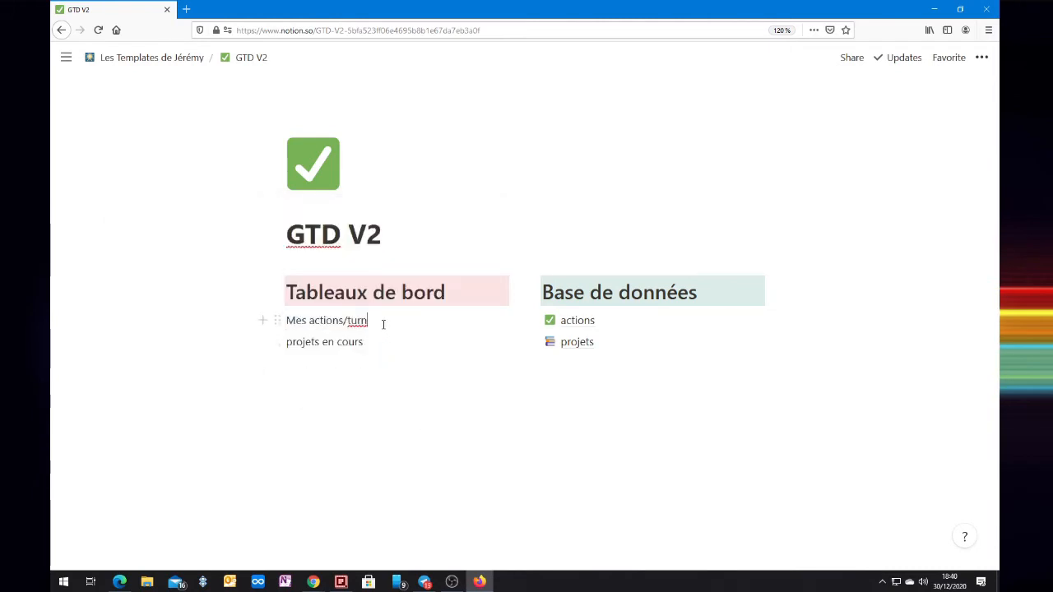
pyautogui.press('BackSpace')
pyautogui.press('BackSpace')
pyautogui.press('BackSpace')
pyautogui.press('BackSpace')
pyautogui.press('BackSpace')
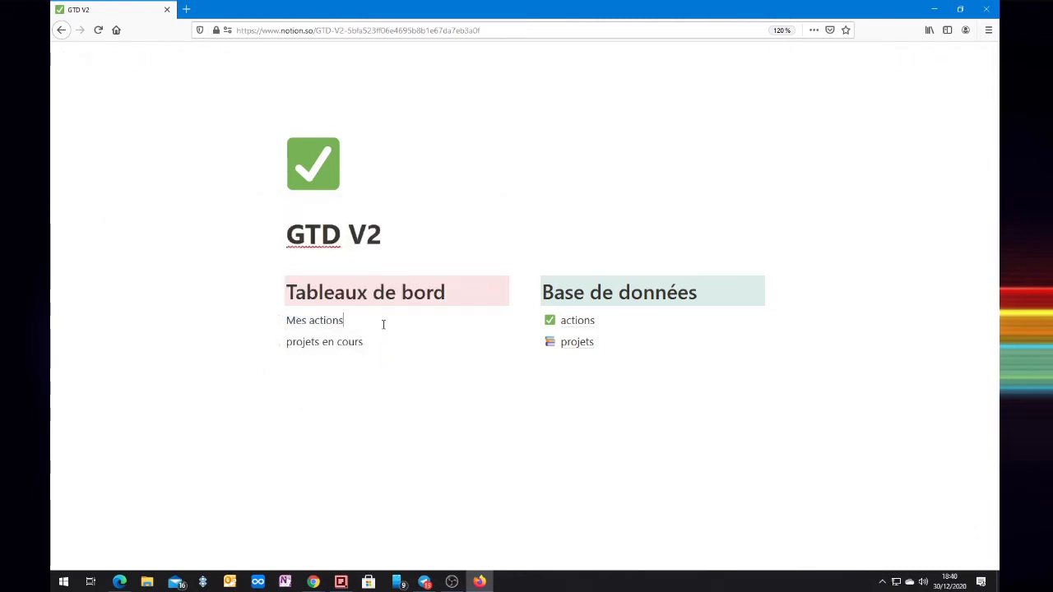
# Turn the "Mes actions" line under the Tableaux de bord heading into a page
pyautogui.write('/')
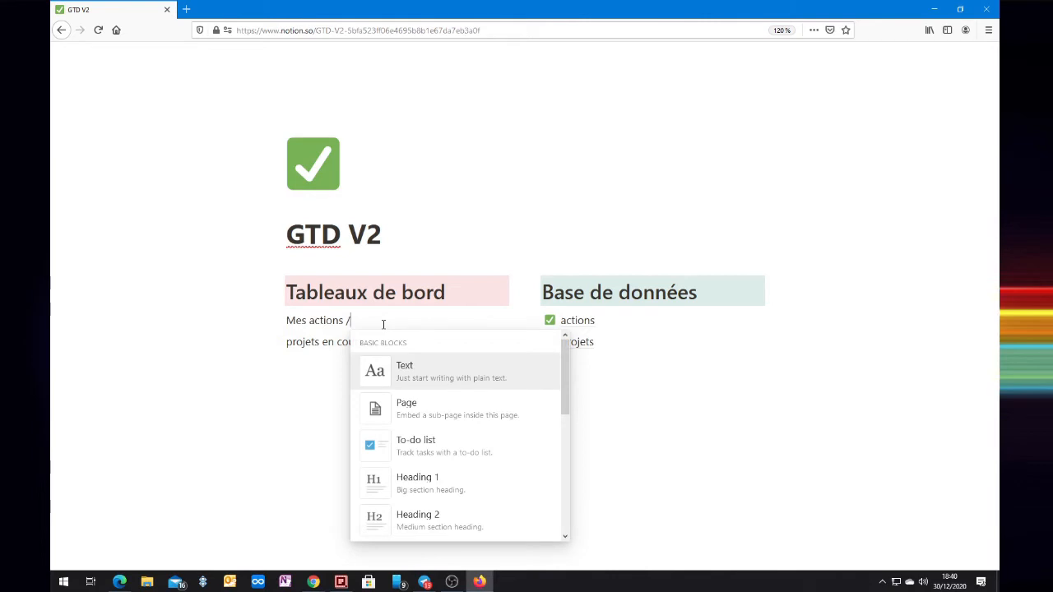
pyautogui.write('turn')
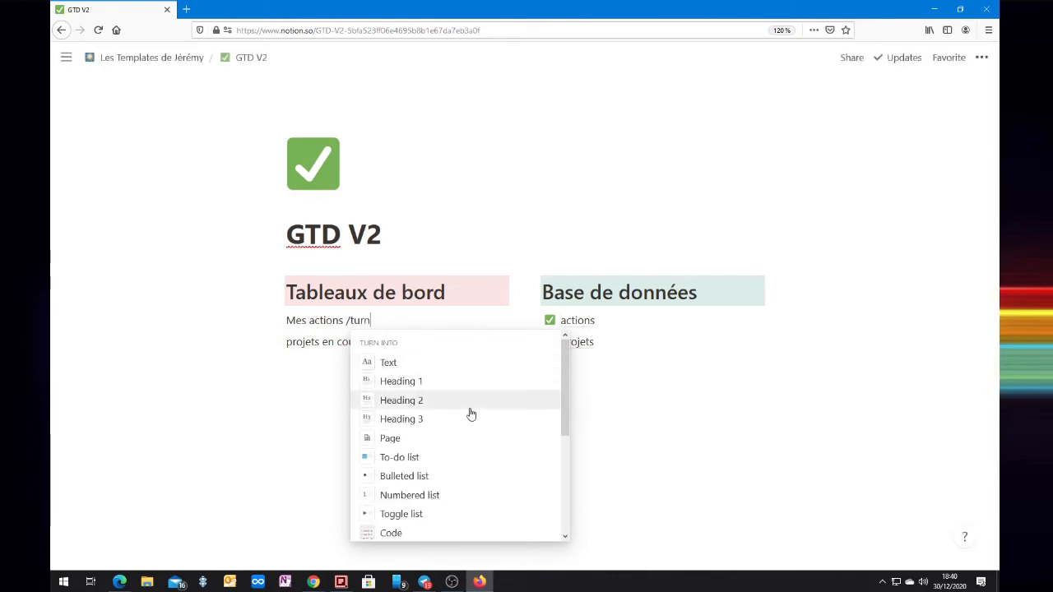
pyautogui.click(408, 442)
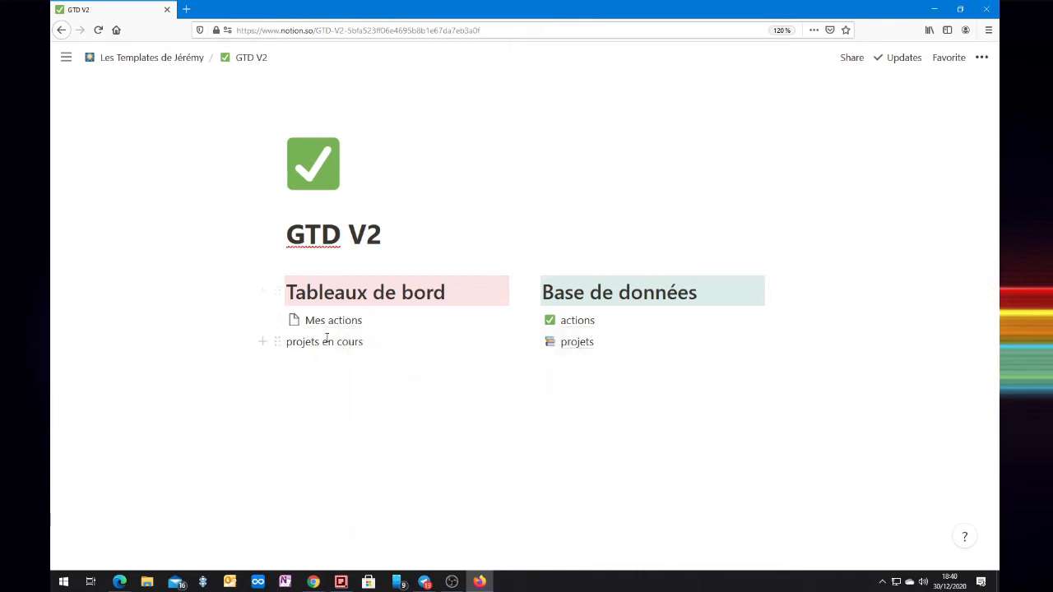
# Turn the "projets en cours" line under the Tableaux de bord heading into a page
pyautogui.click(386, 344)
pyautogui.write('/turn')
pyautogui.press('BackSpace')
pyautogui.press('BackSpace')
pyautogui.press('BackSpace')
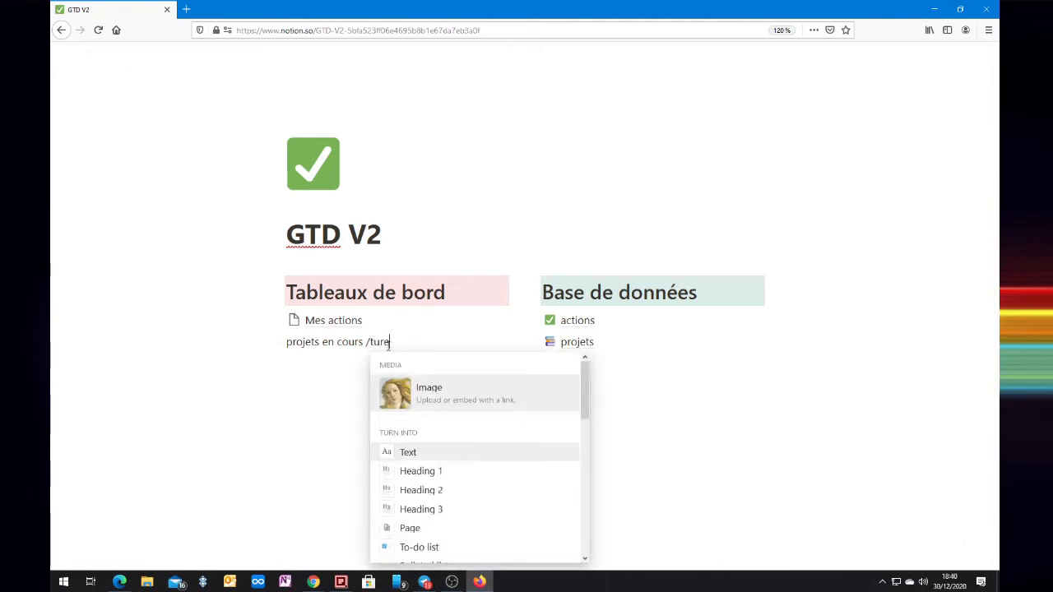
pyautogui.write('rn')
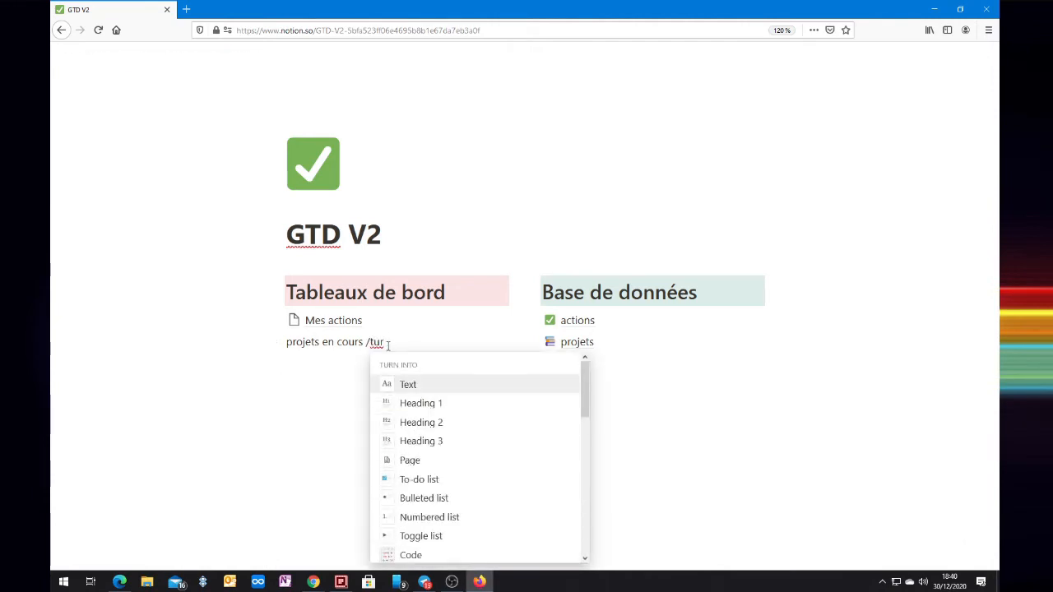
pyautogui.press('Down')
pyautogui.press('Down')
pyautogui.press('Down')
pyautogui.press('Down')
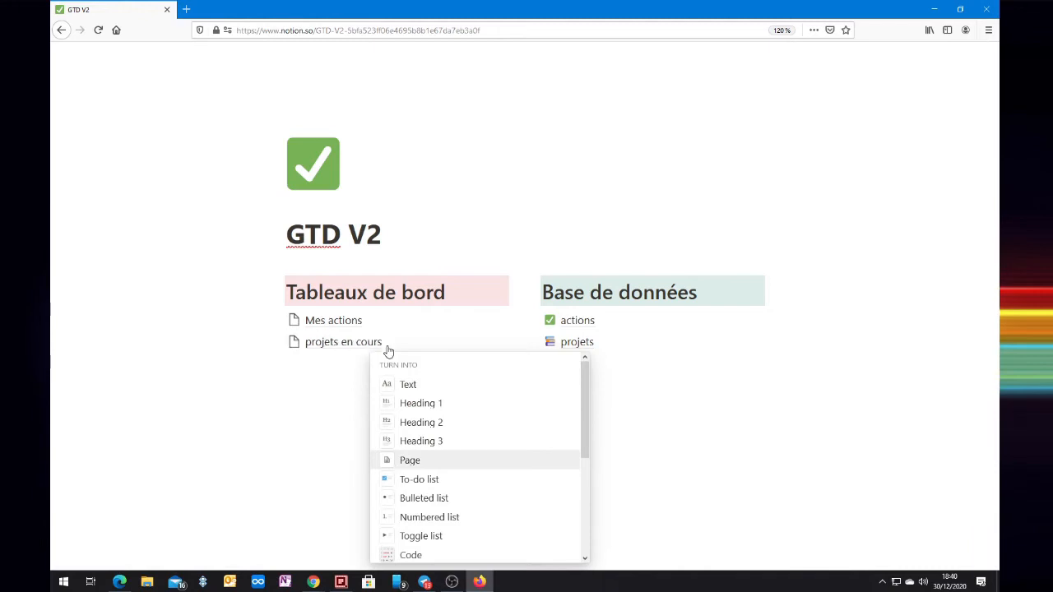
pyautogui.press('Return')
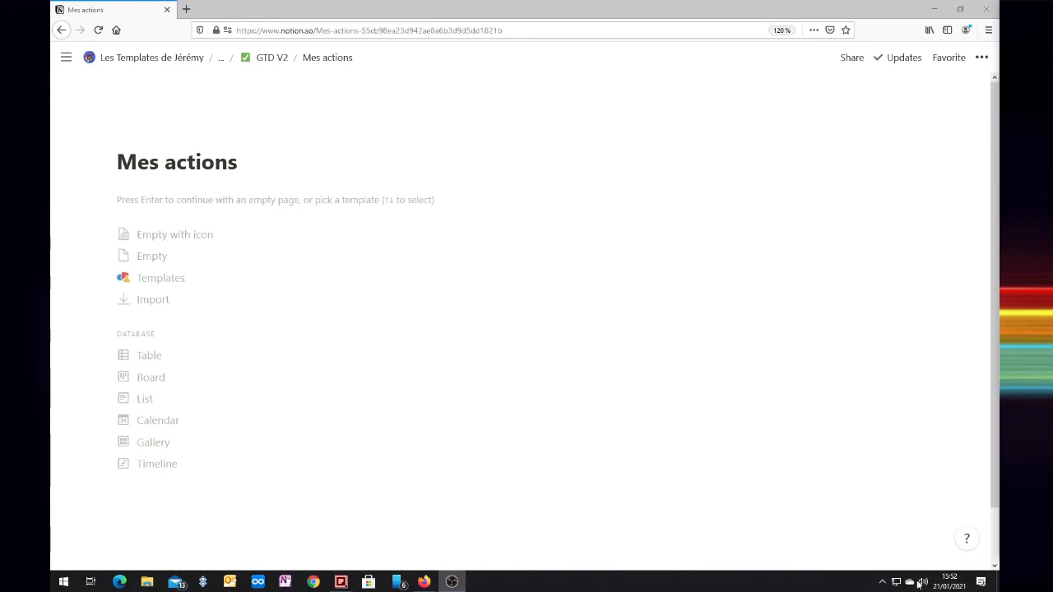
# Set up the Mes actions page as an empty page with an icon and add a cover to it
pyautogui.click(146, 234)
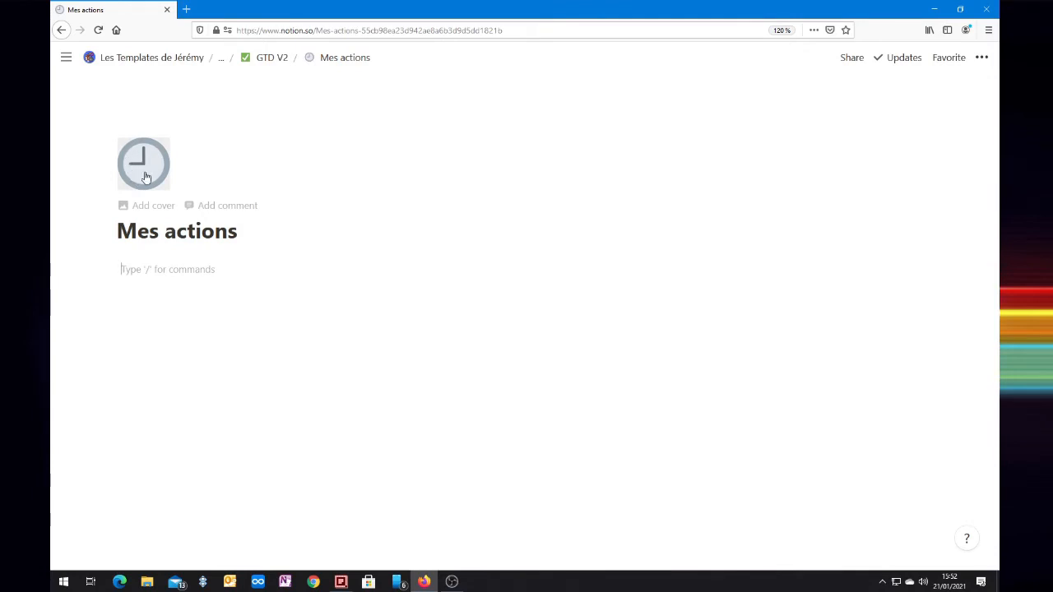
pyautogui.press('Up')
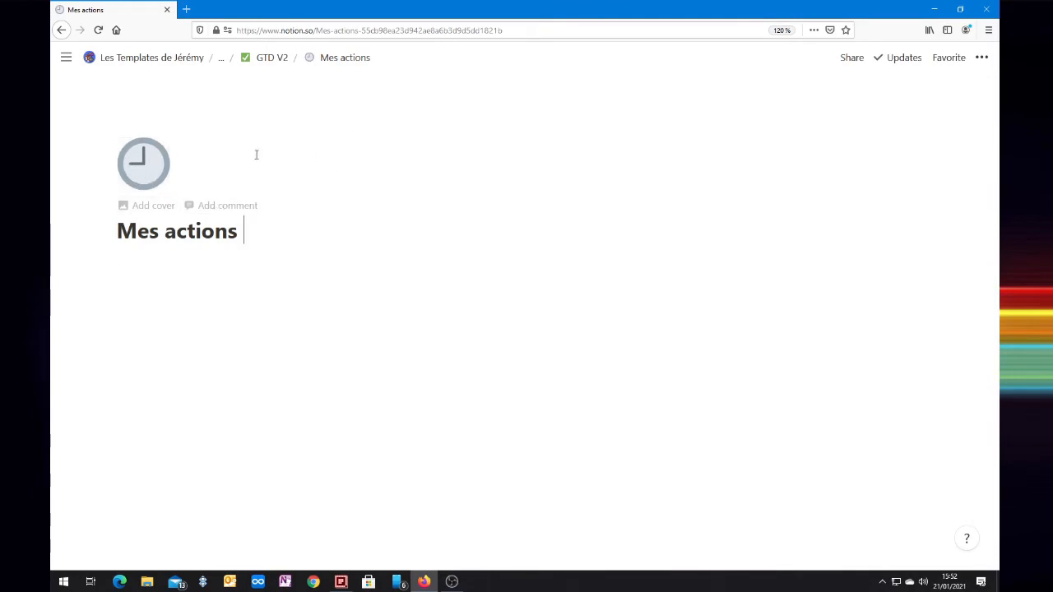
pyautogui.click(136, 205)
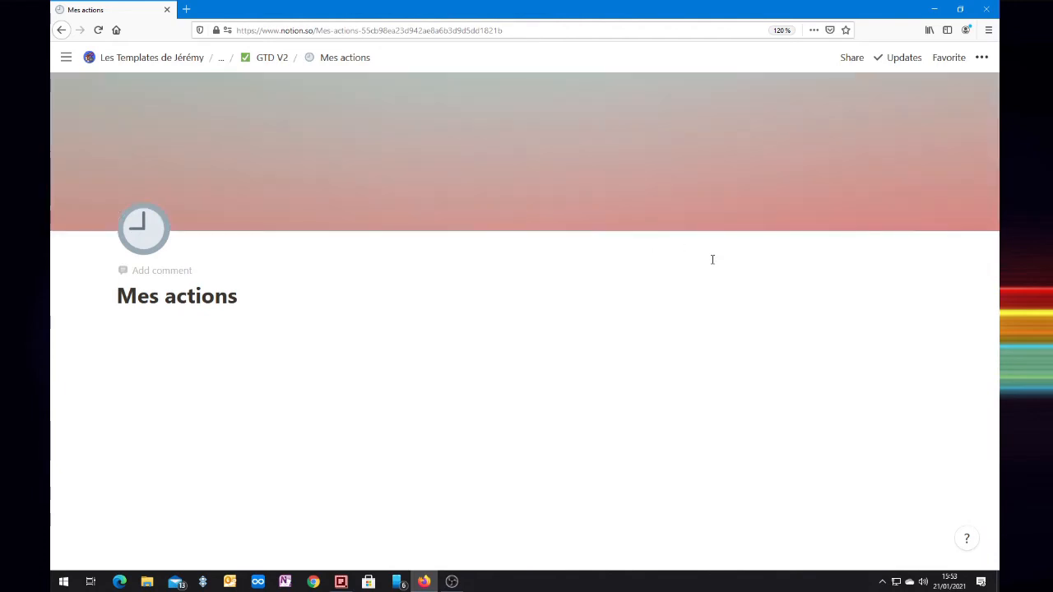
# Replace the Mes actions cover with an Unsplash photo of a notebook planner and pen, found by searching for "todo"
pyautogui.click(856, 218)
pyautogui.write('action')
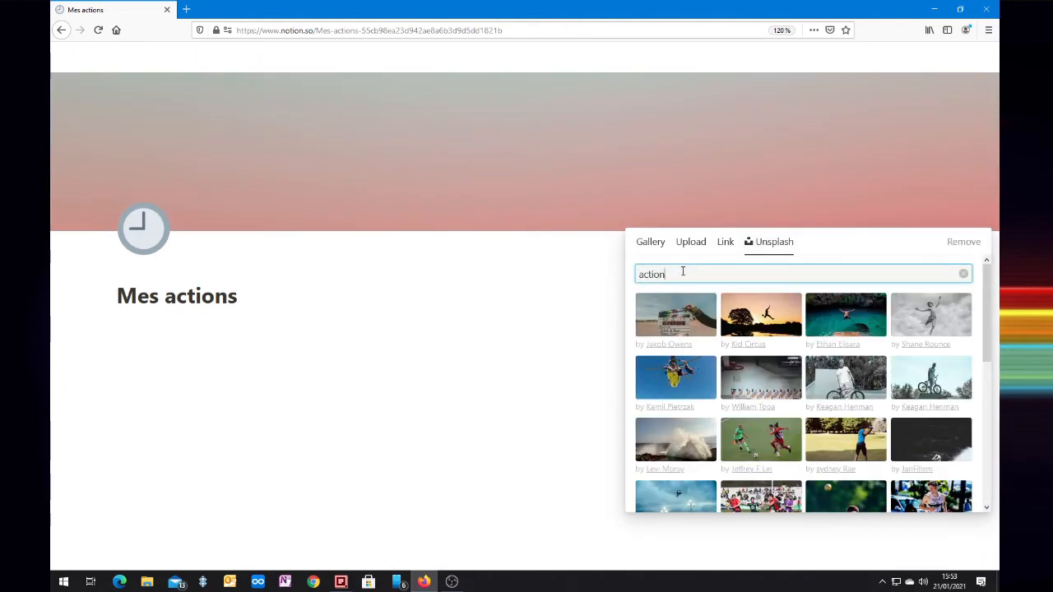
pyautogui.press('BackSpace')
pyautogui.press('BackSpace')
pyautogui.press('BackSpace')
pyautogui.press('BackSpace')
pyautogui.press('BackSpace')
pyautogui.press('BackSpace')
pyautogui.write('todo')
pyautogui.click(758, 379)
pyautogui.click(154, 330)
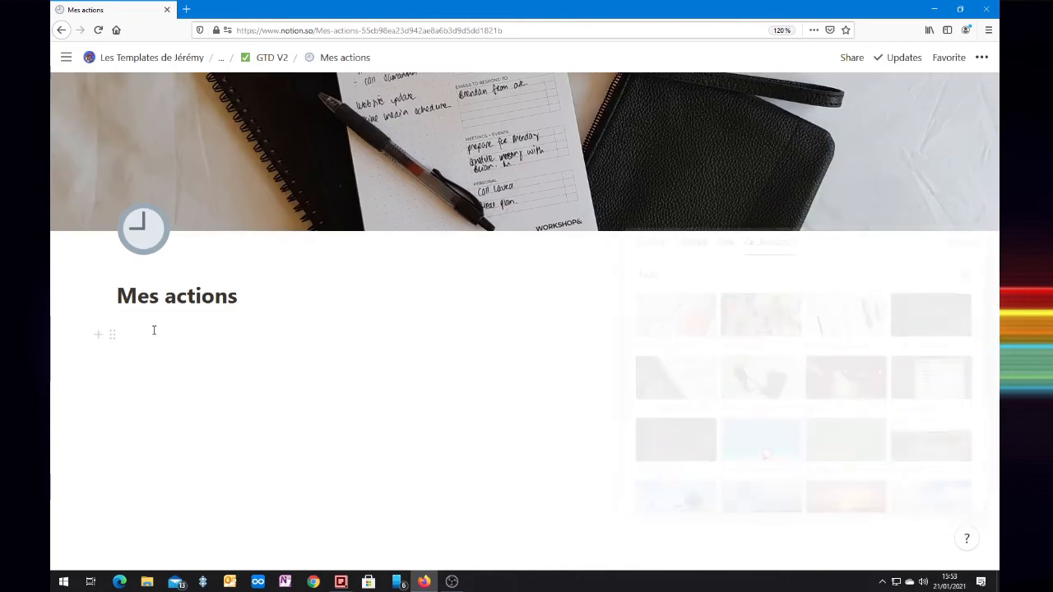
# Add the lines "a faire aujourd'hui" and "A faire ASAP" to the body of the Mes actions page
pyautogui.click(150, 329)
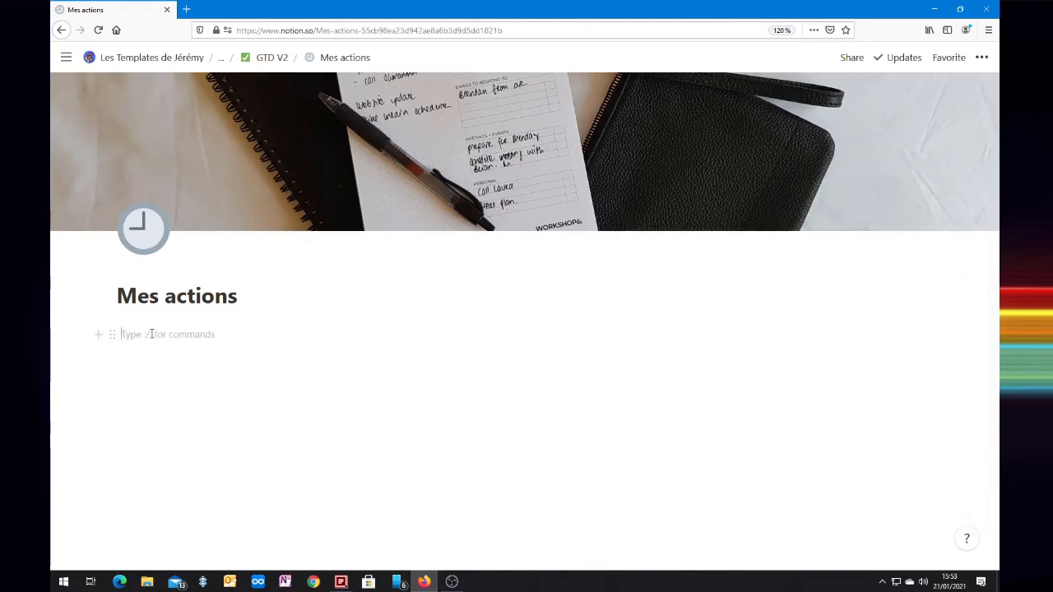
pyautogui.write('a fair')
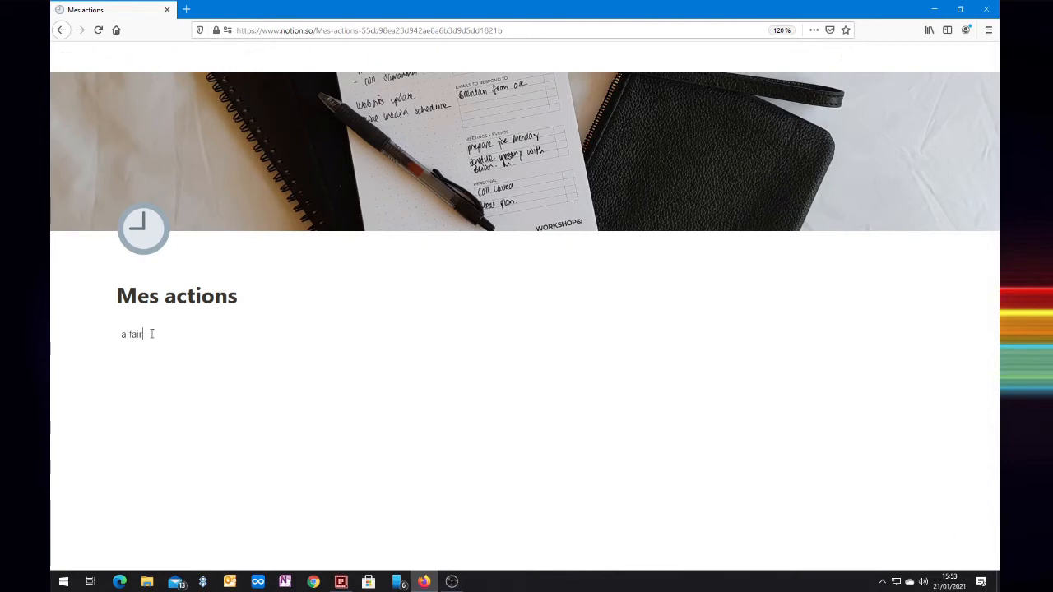
pyautogui.write("e aujourd'hui")
pyautogui.press('Return')
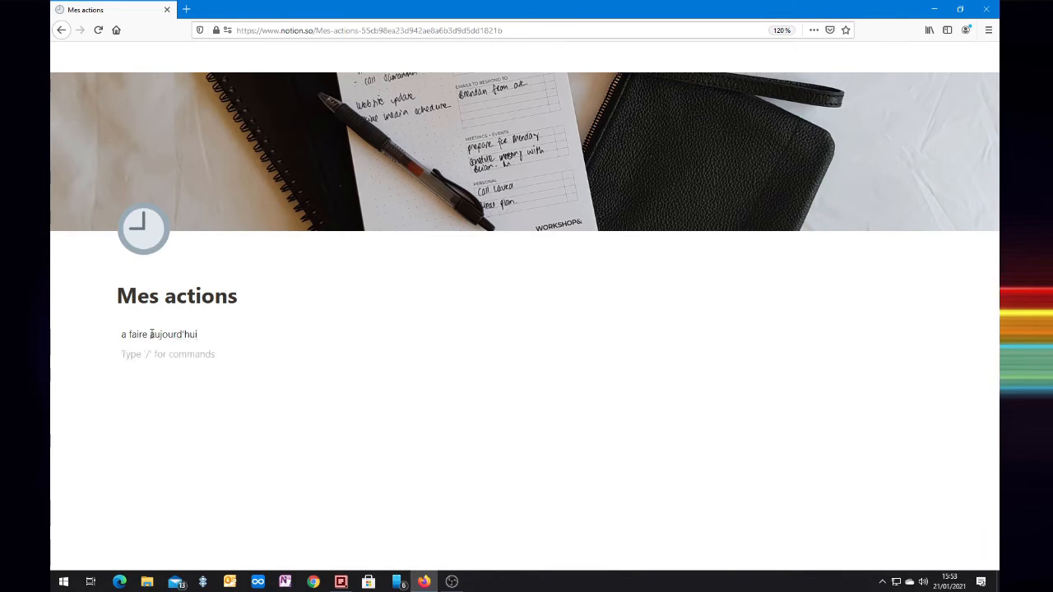
pyautogui.write('A faire ASAP')
# Capitalize the first letter of the first line so it reads "A faire aujourd'hui"
pyautogui.click(152, 334)
pyautogui.press('Left')
pyautogui.press('Left')
pyautogui.press('Left')
pyautogui.press('Left')
pyautogui.press('Left')
pyautogui.press('Left')
pyautogui.press('Left')
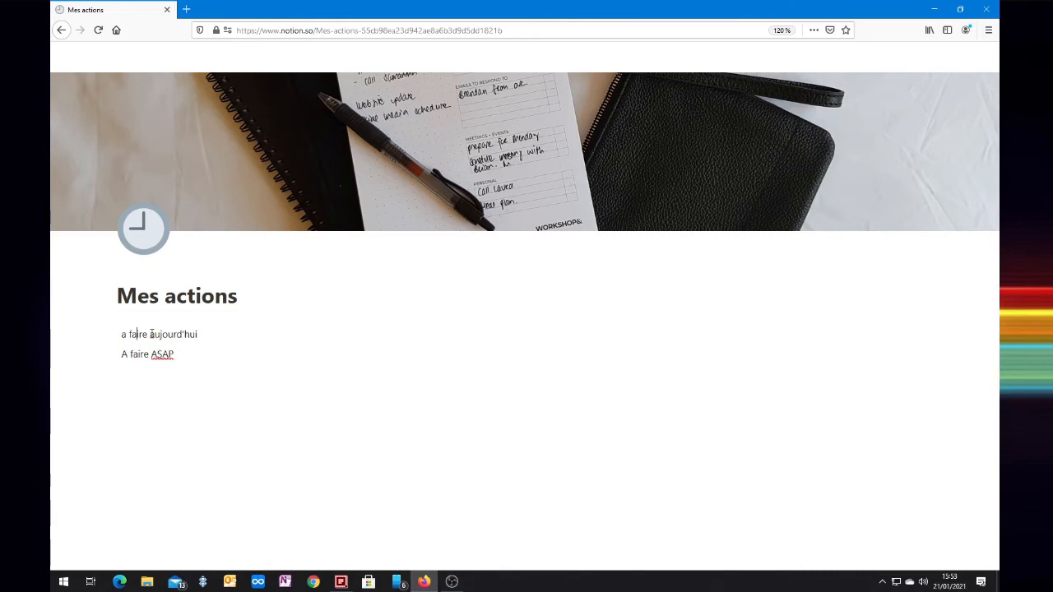
pyautogui.press('BackSpace')
pyautogui.write('A')
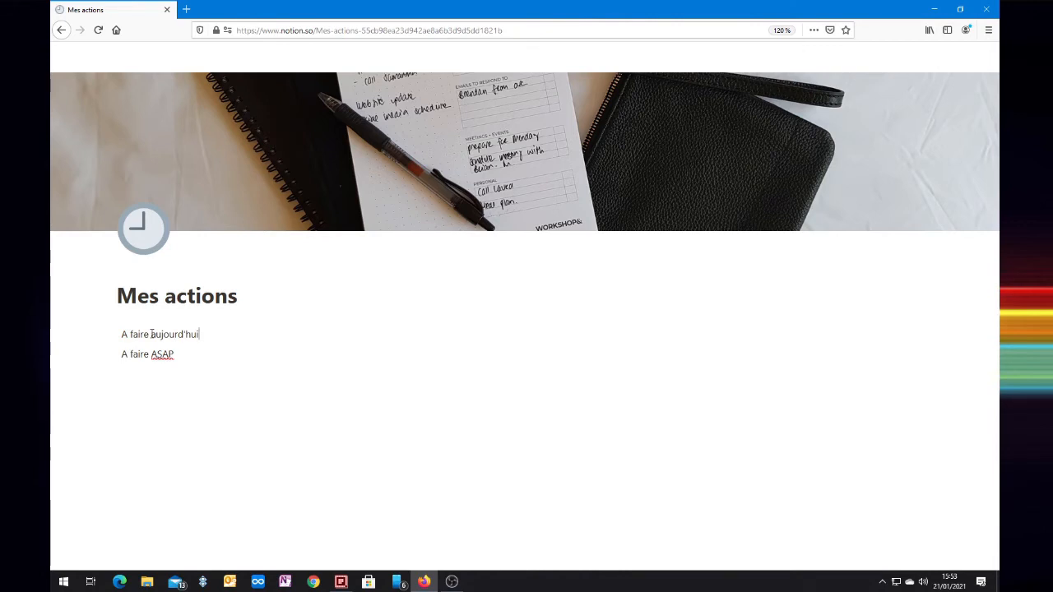
# Turn the "A faire aujourd'hui" and "A faire ASAP" lines into Heading 2 blocks
pyautogui.write('/turn')
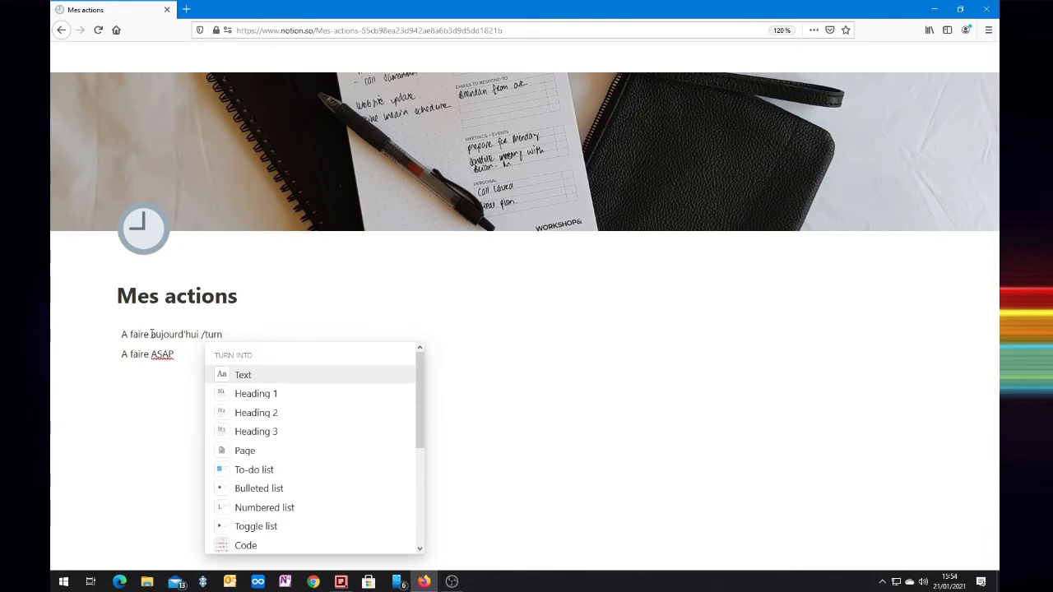
pyautogui.press('Down')
pyautogui.press('Down')
pyautogui.press('Return')
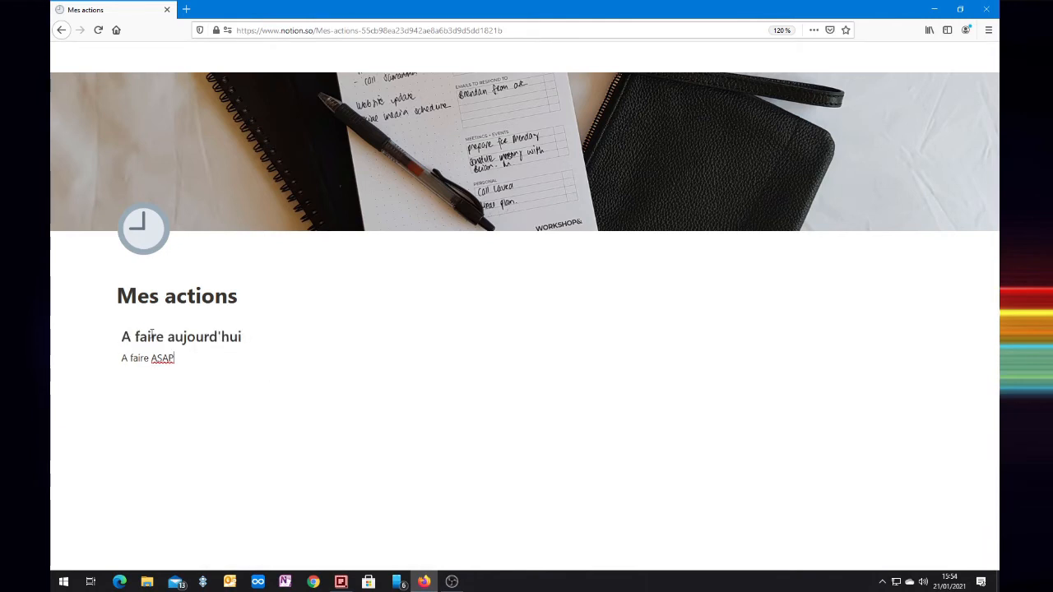
pyautogui.press('Down')
pyautogui.write('/turn')
pyautogui.press('Down')
pyautogui.press('Down')
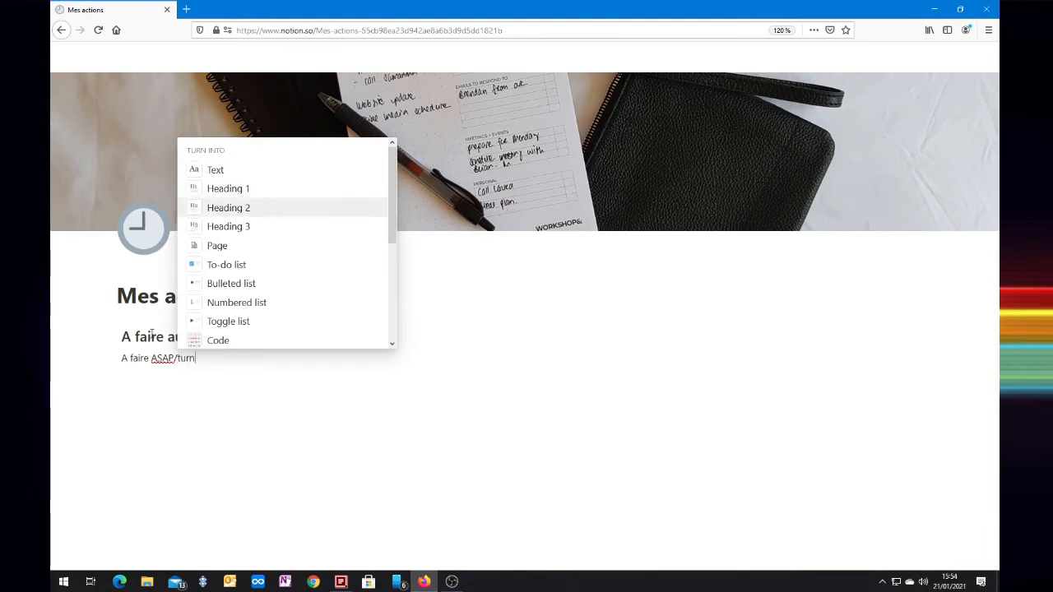
pyautogui.press('Return')
# Apply a red background to the "A faire aujourd'hui" heading
pyautogui.press('Up')
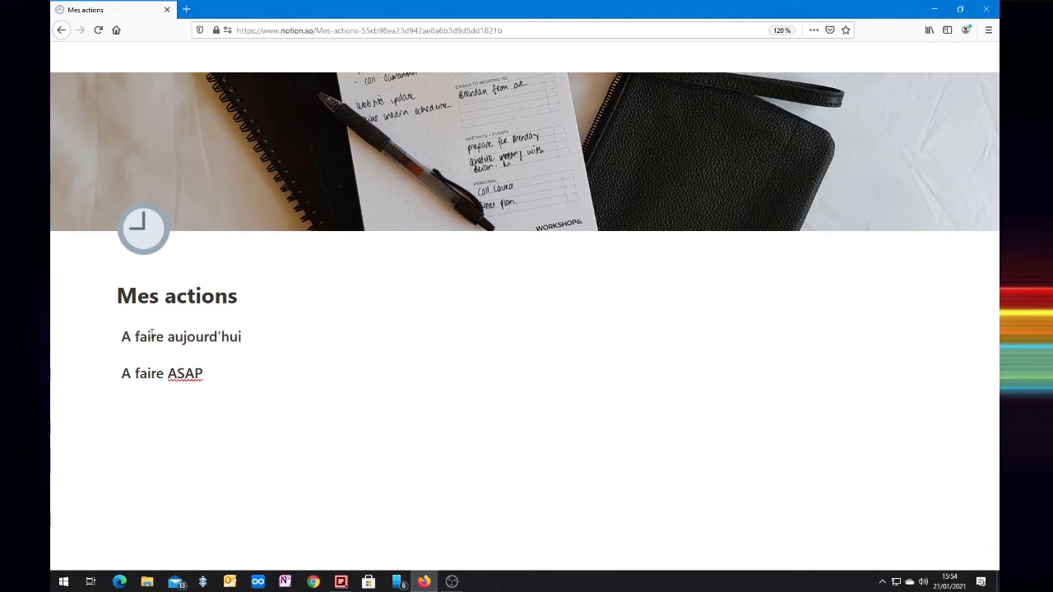
pyautogui.write('/')
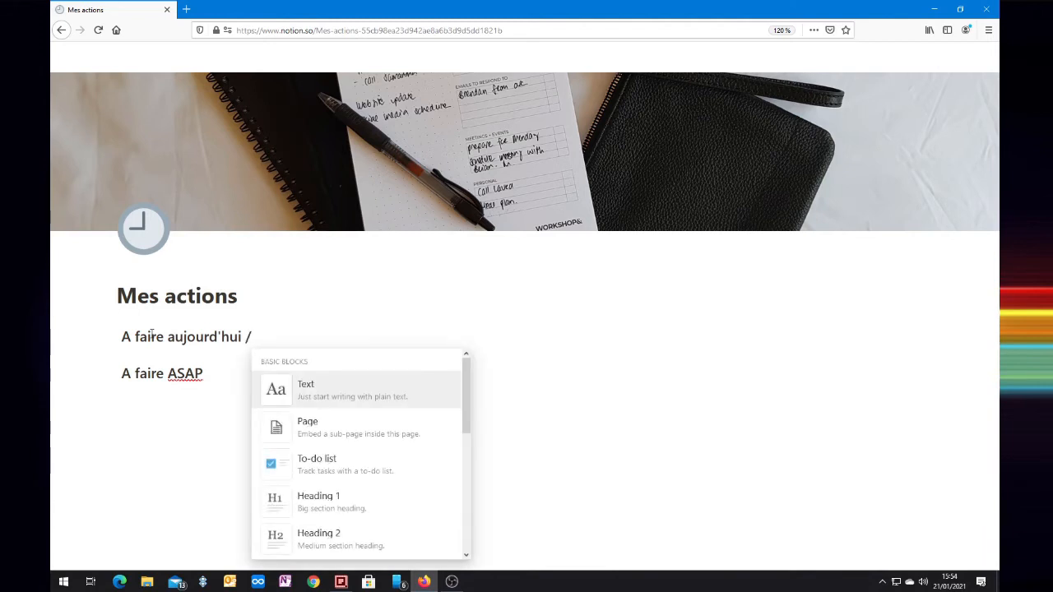
pyautogui.write('back')
pyautogui.press('Down')
pyautogui.press('Down')
pyautogui.press('Down')
pyautogui.press('Down')
pyautogui.press('Down')
pyautogui.press('Down')
pyautogui.press('Down')
pyautogui.press('Down')
pyautogui.press('Down')
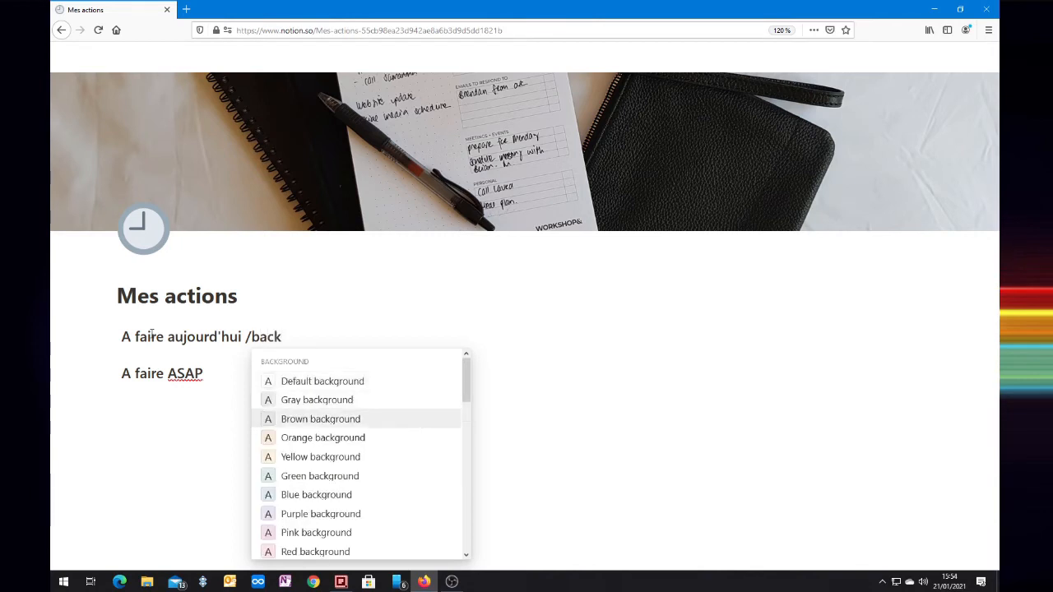
pyautogui.press('Return')
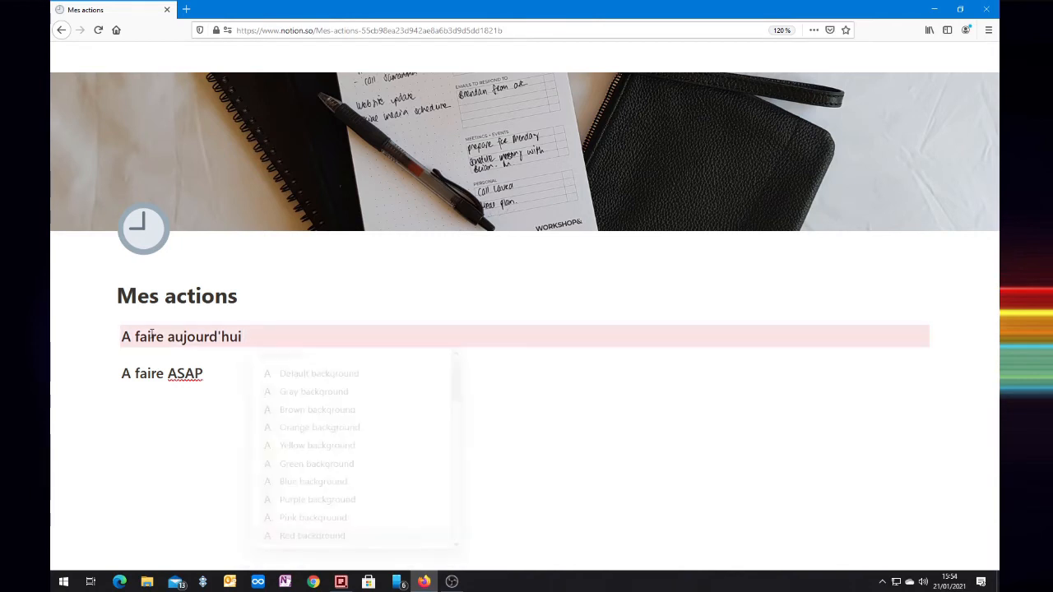
pyautogui.press('Down')
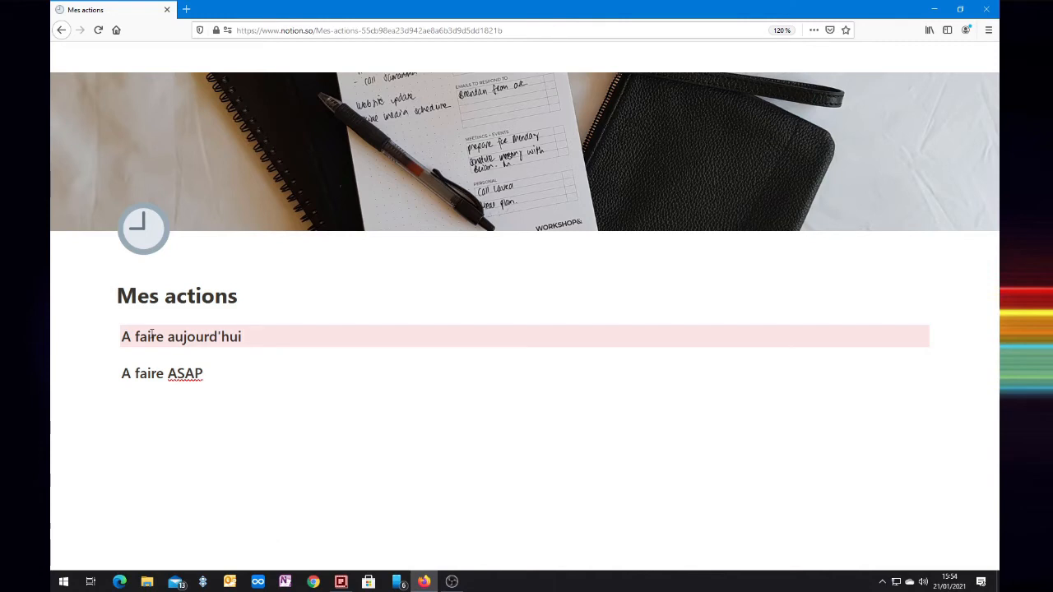
# Apply a green background to the "A faire ASAP" heading
pyautogui.write('/back')
pyautogui.press('Down')
pyautogui.press('Down')
pyautogui.press('Down')
pyautogui.press('Down')
pyautogui.press('Down')
pyautogui.press('Down')
pyautogui.press('Up')
pyautogui.press('Return')
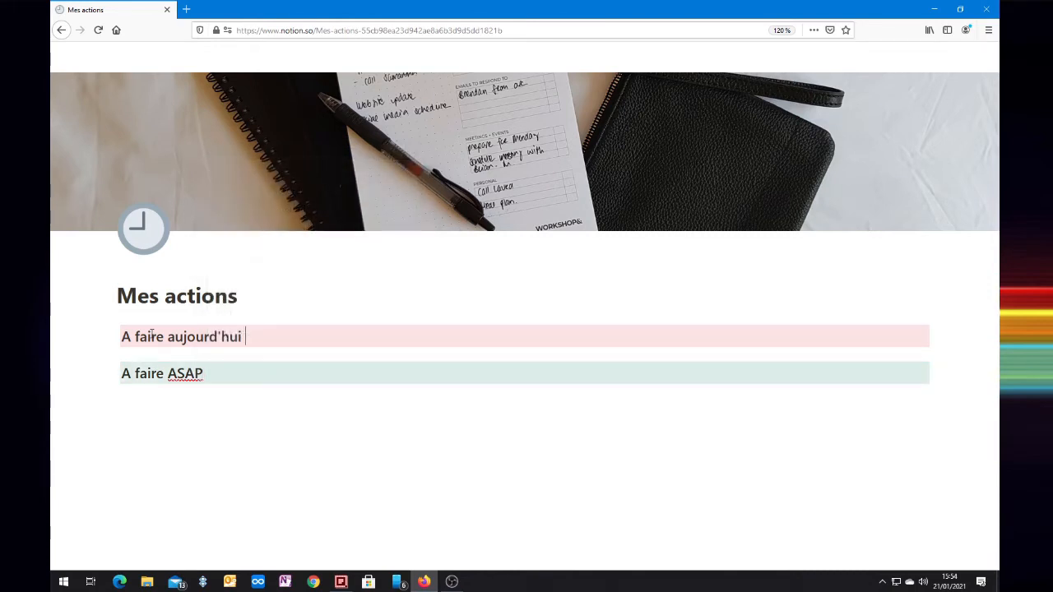
# Insert a linked database of the GTD V2 actions database beneath the "A faire aujourd'hui" heading
pyautogui.press('Return')
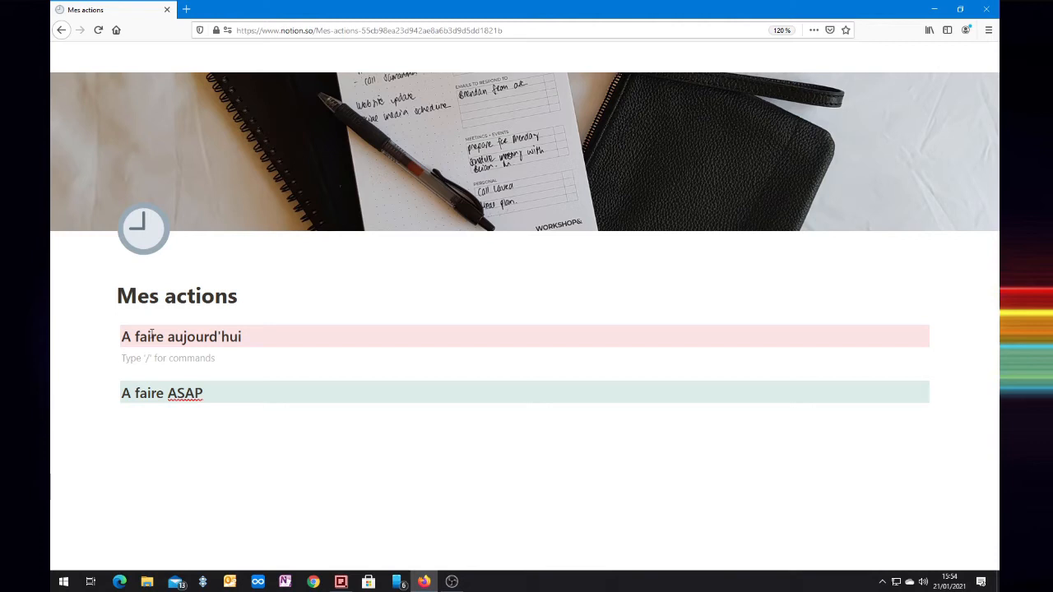
pyautogui.write('/link')
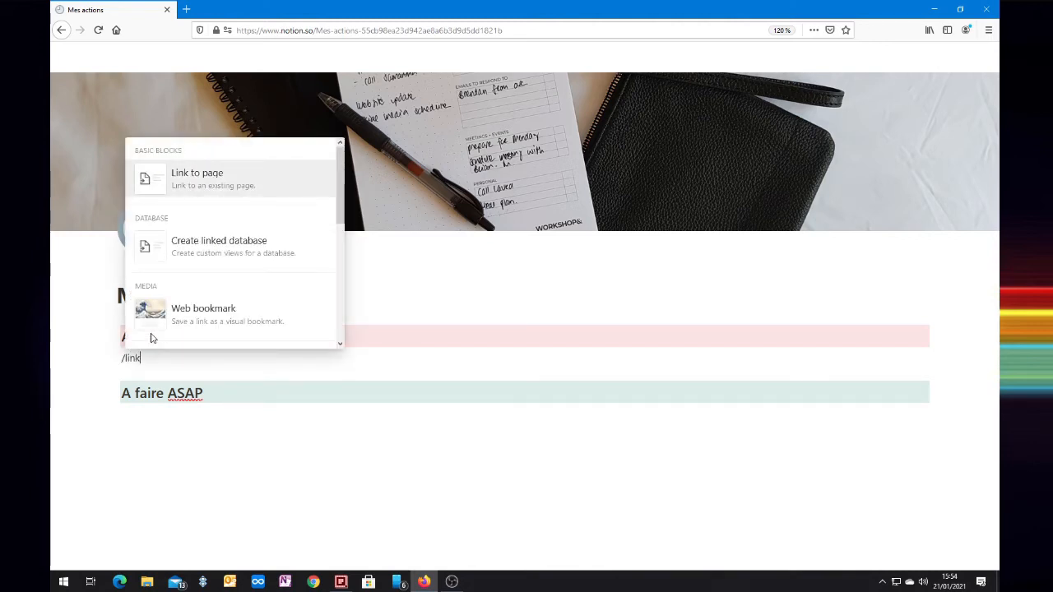
pyautogui.press('Down')
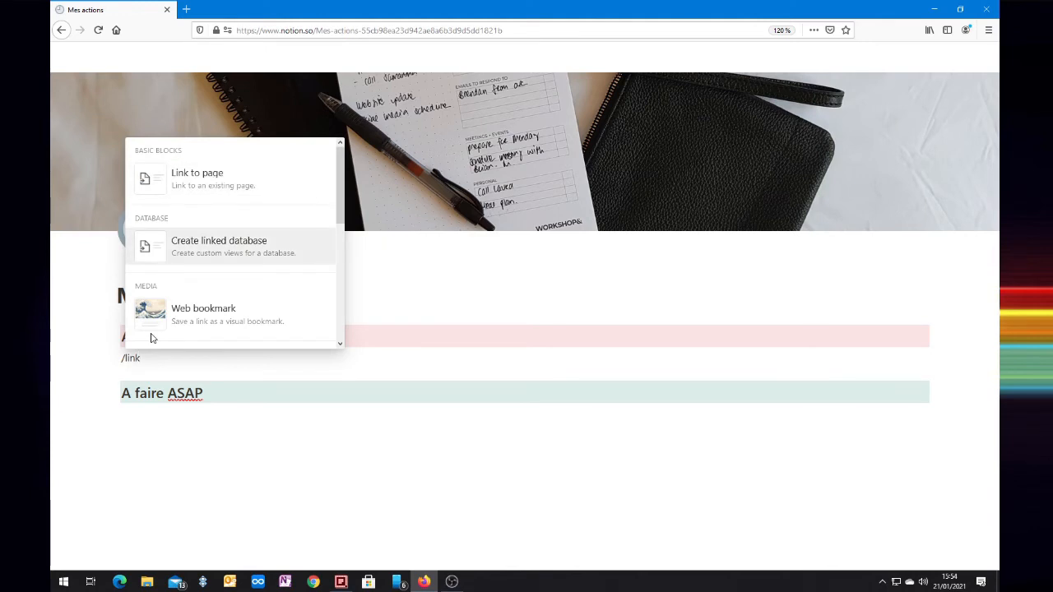
pyautogui.press('Return')
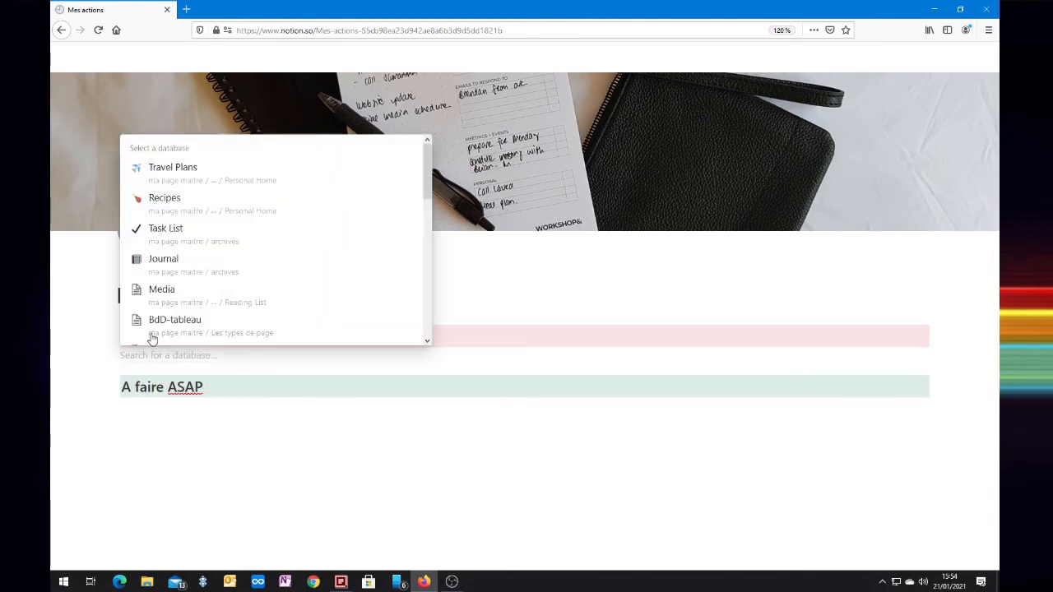
pyautogui.write('actions')
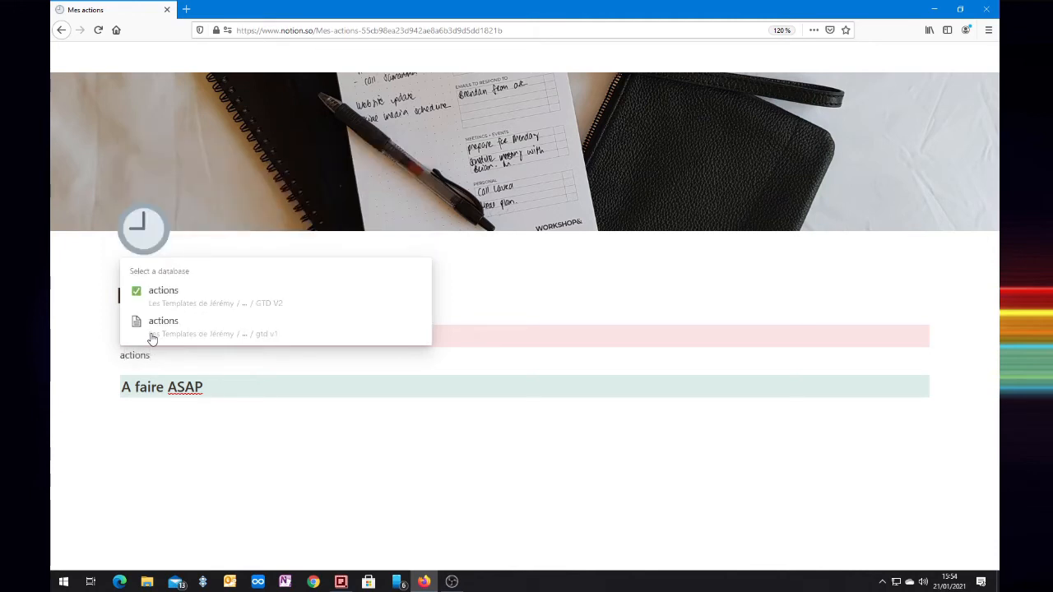
pyautogui.press('Up')
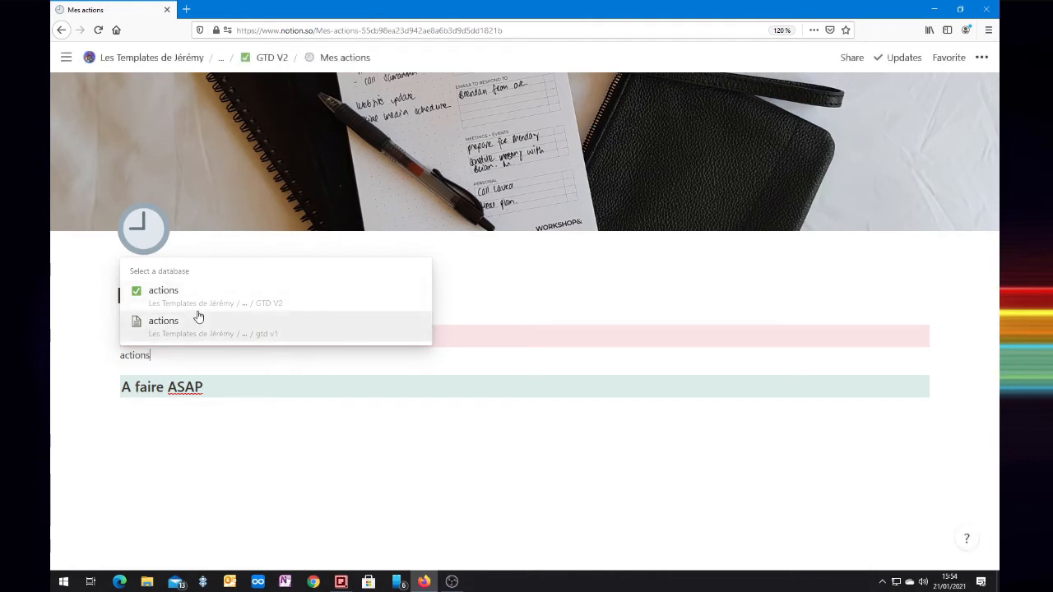
pyautogui.click(282, 305)
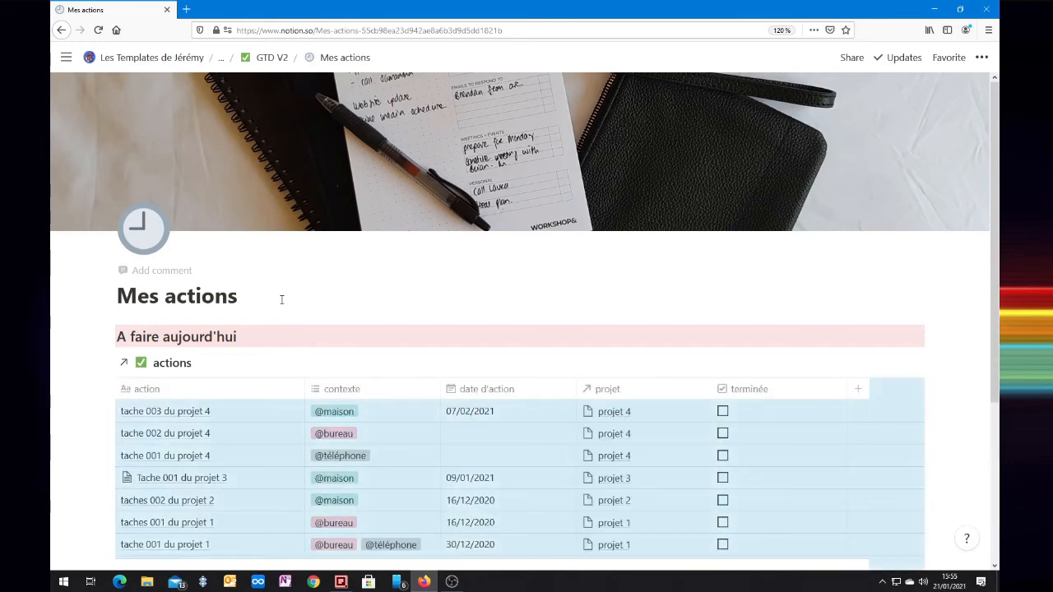
# Insert a linked database of the actions database beneath the "A faire ASAP" heading
pyautogui.scroll(-3, 230, 336)
pyautogui.click(124, 438)
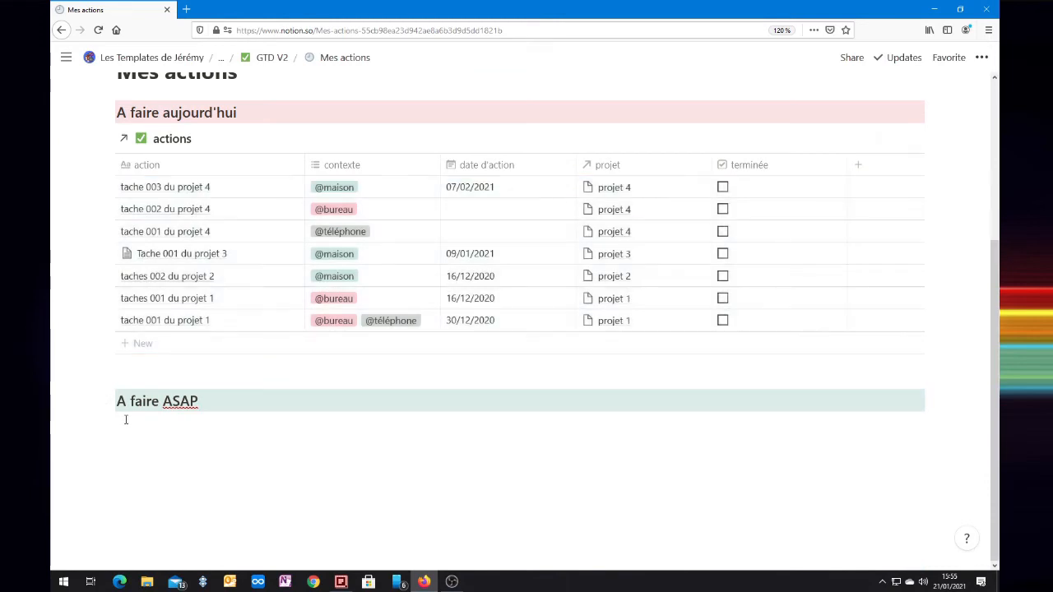
pyautogui.write('/linked')
pyautogui.click(216, 401)
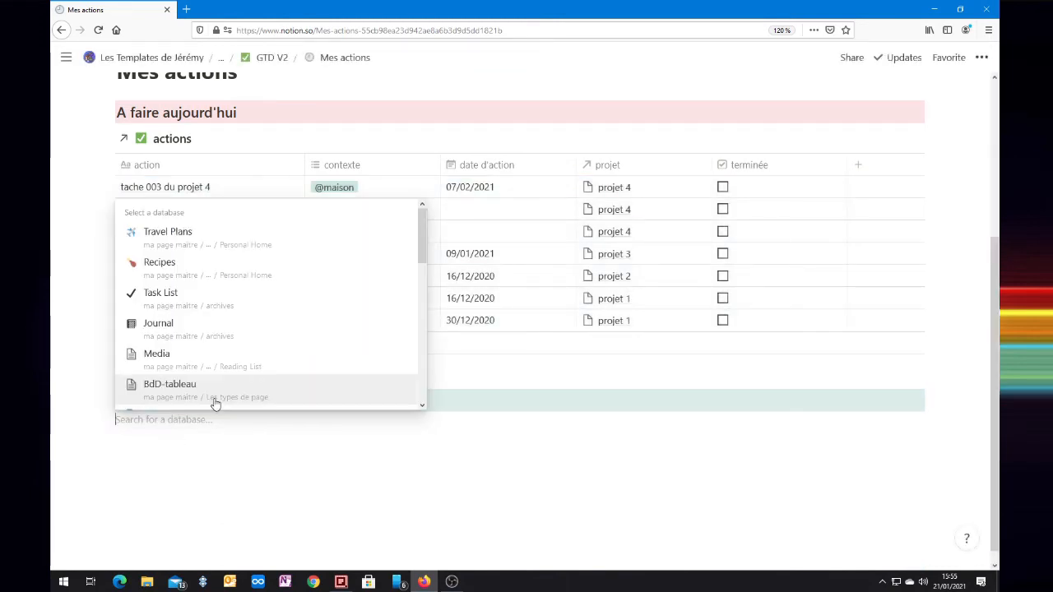
pyautogui.write('actions')
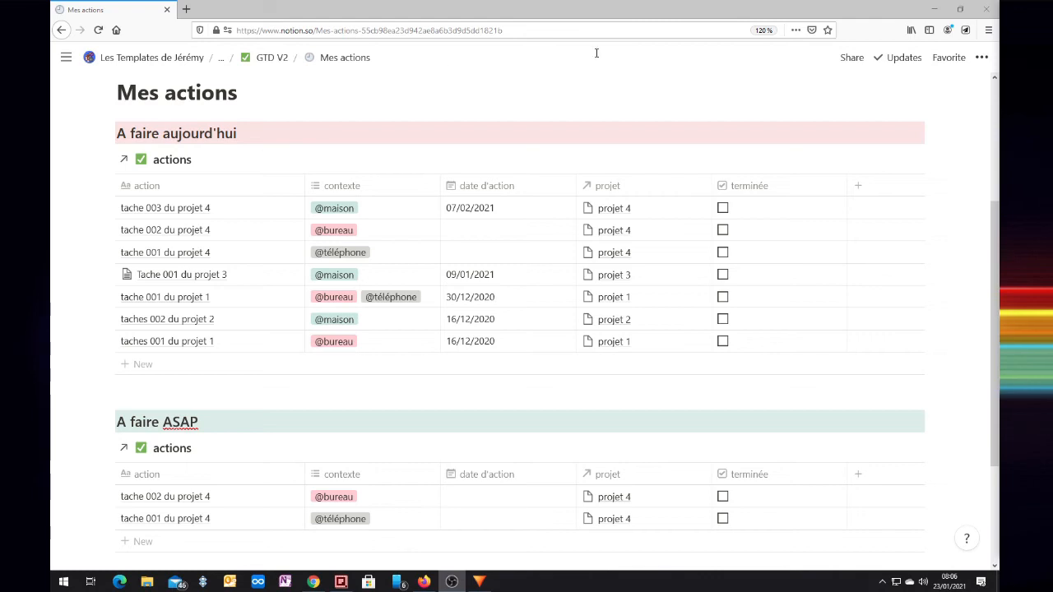
# Create a table view named "today@bureau" for the actions database under "A faire aujourd'hui"
pyautogui.moveTo(235, 162)
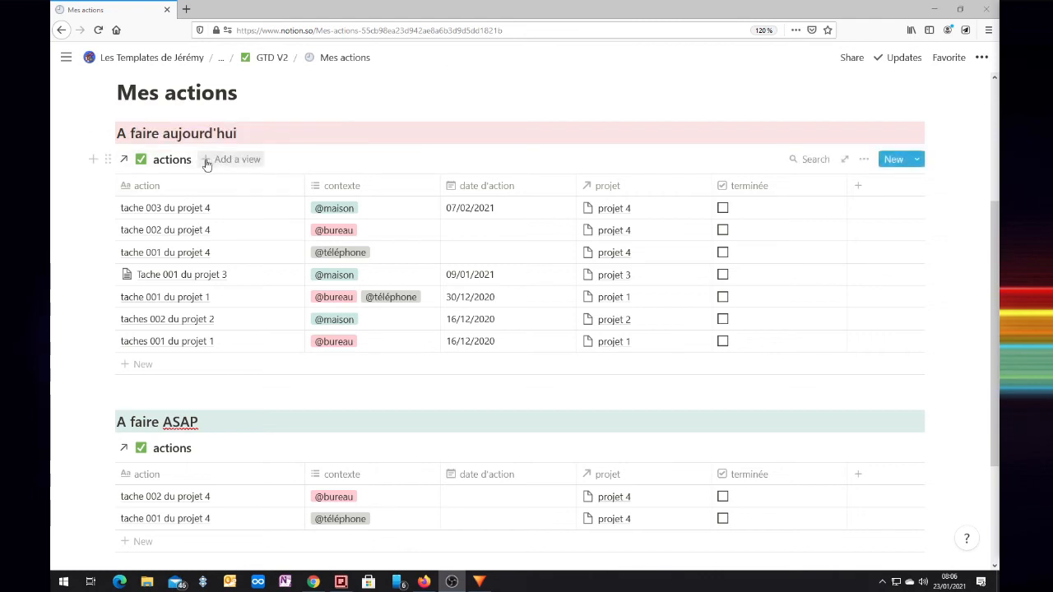
pyautogui.click(207, 162)
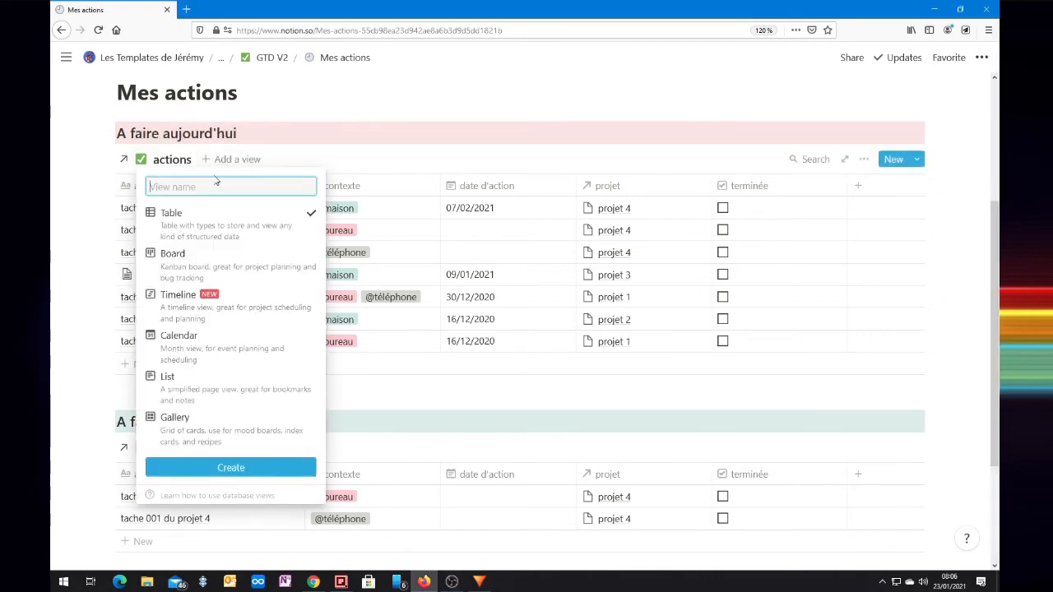
pyautogui.write('today')
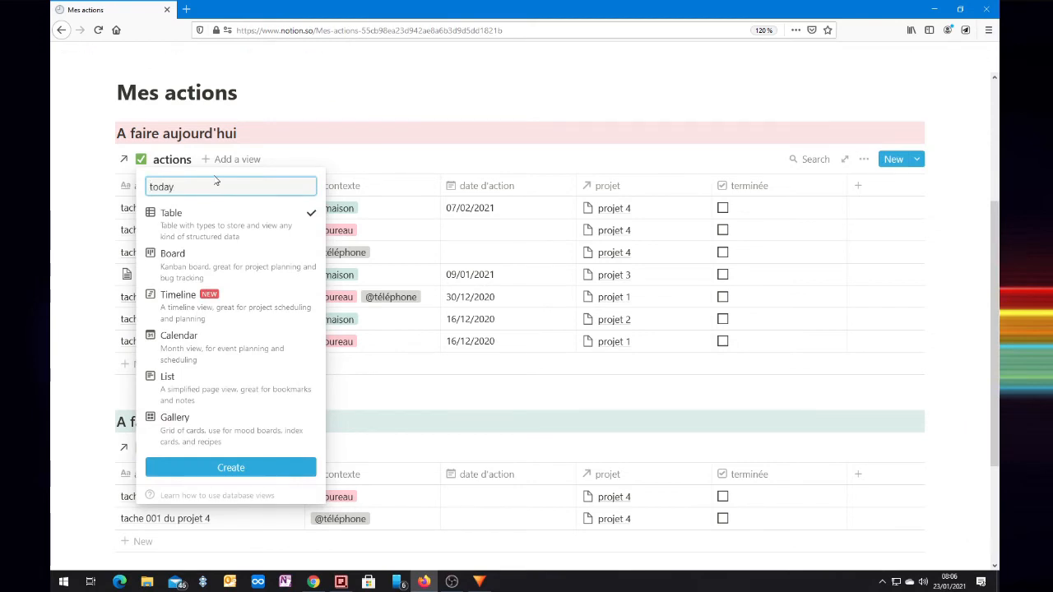
pyautogui.write('@bureu')
pyautogui.press('BackSpace')
pyautogui.write('au')
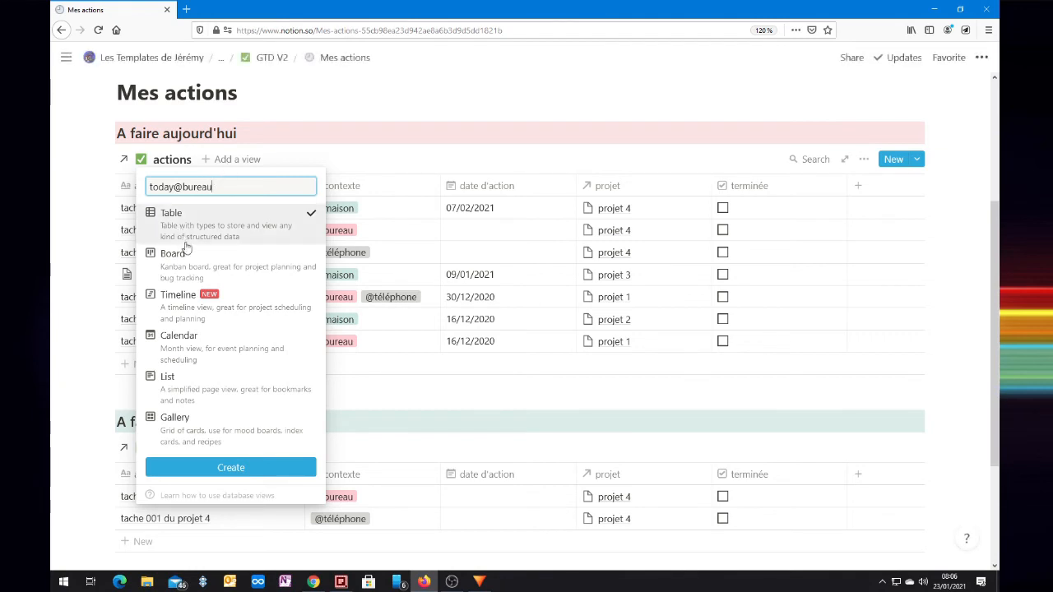
pyautogui.click(210, 467)
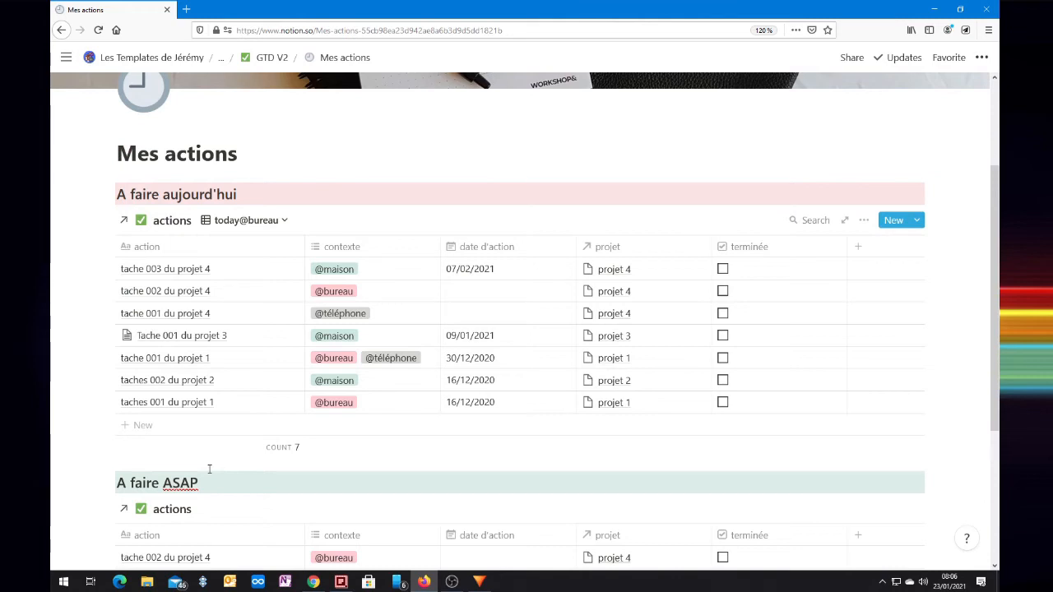
# Filter the today@bureau view to date d'action on or before Today and terminée unchecked
pyautogui.click(864, 221)
pyautogui.click(824, 351)
pyautogui.click(633, 346)
pyautogui.click(642, 373)
pyautogui.click(697, 277)
pyautogui.click(660, 369)
pyautogui.click(863, 277)
pyautogui.click(775, 300)
pyautogui.click(673, 309)
pyautogui.click(660, 432)
pyautogui.click(628, 330)
pyautogui.click(641, 356)
pyautogui.click(674, 331)
pyautogui.click(660, 402)
pyautogui.click(852, 330)
pyautogui.click(834, 405)
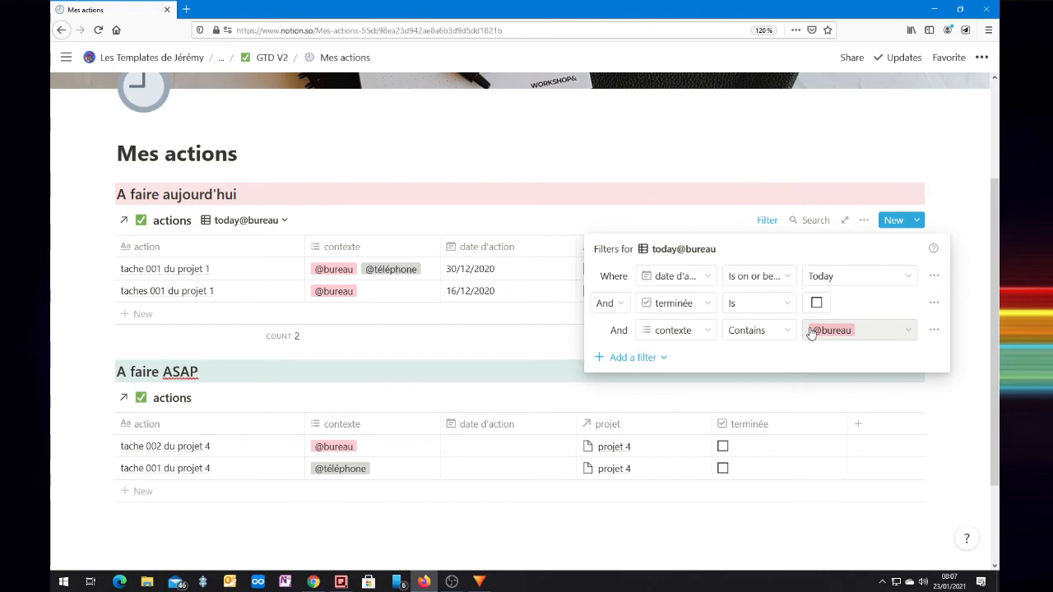
pyautogui.click(416, 326)
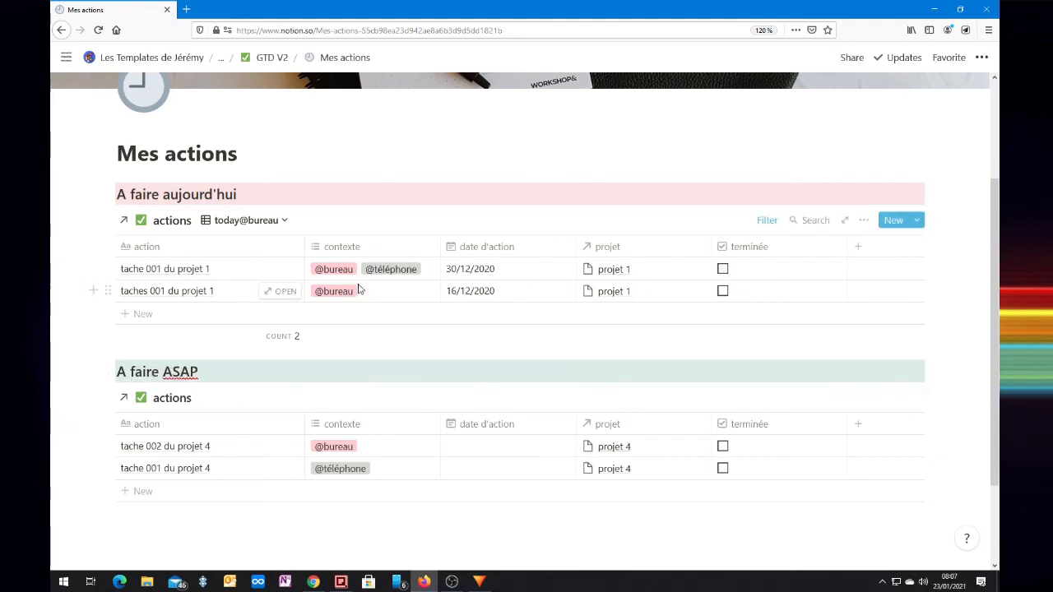
pyautogui.click(722, 269)
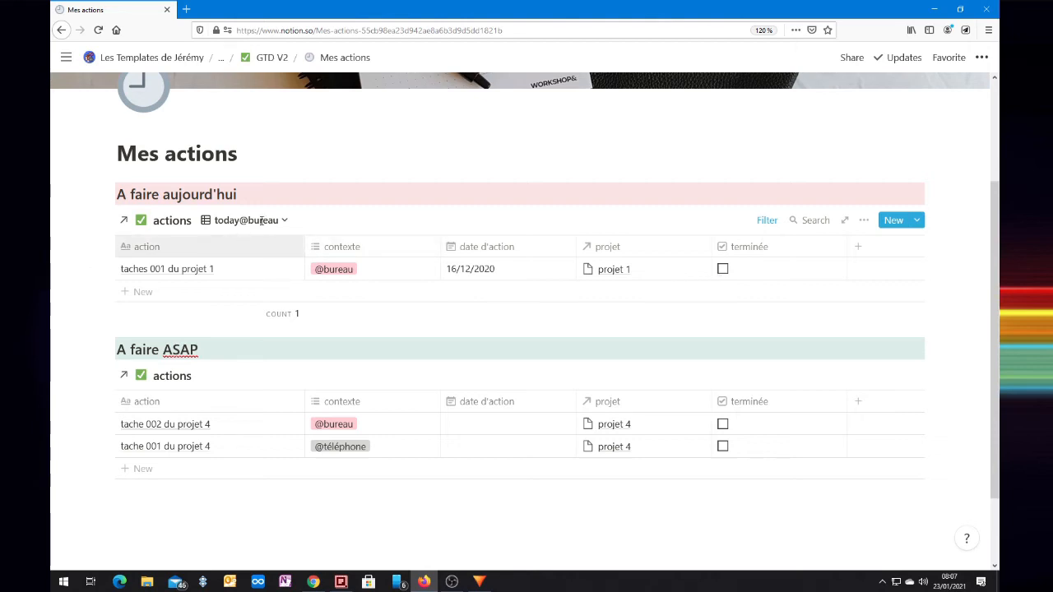
# Duplicate the today@bureau view of the actions database under "A faire aujourd'hui"
pyautogui.click(290, 218)
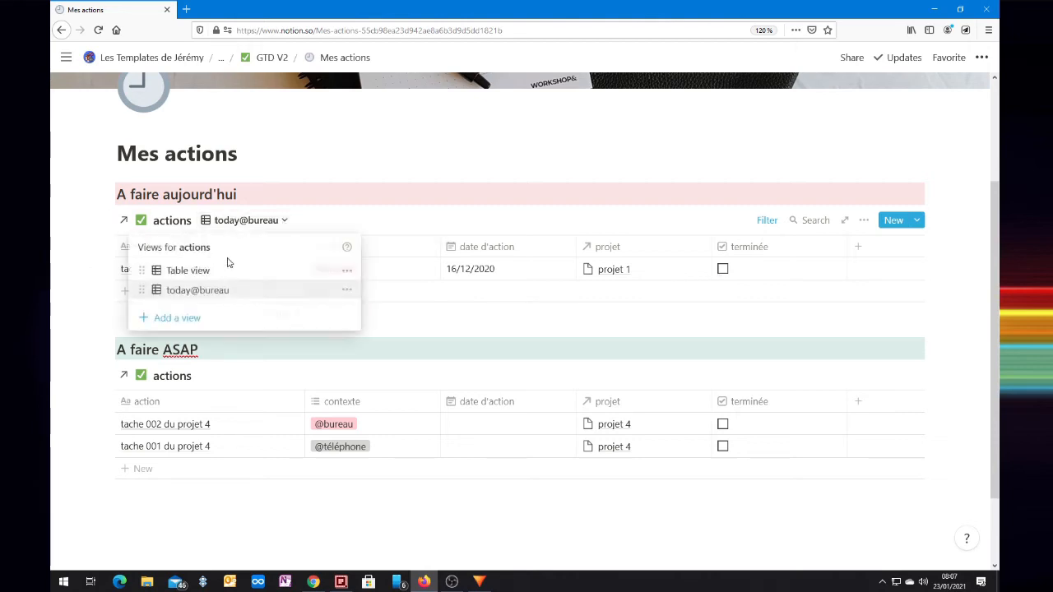
pyautogui.click(346, 291)
pyautogui.click(297, 530)
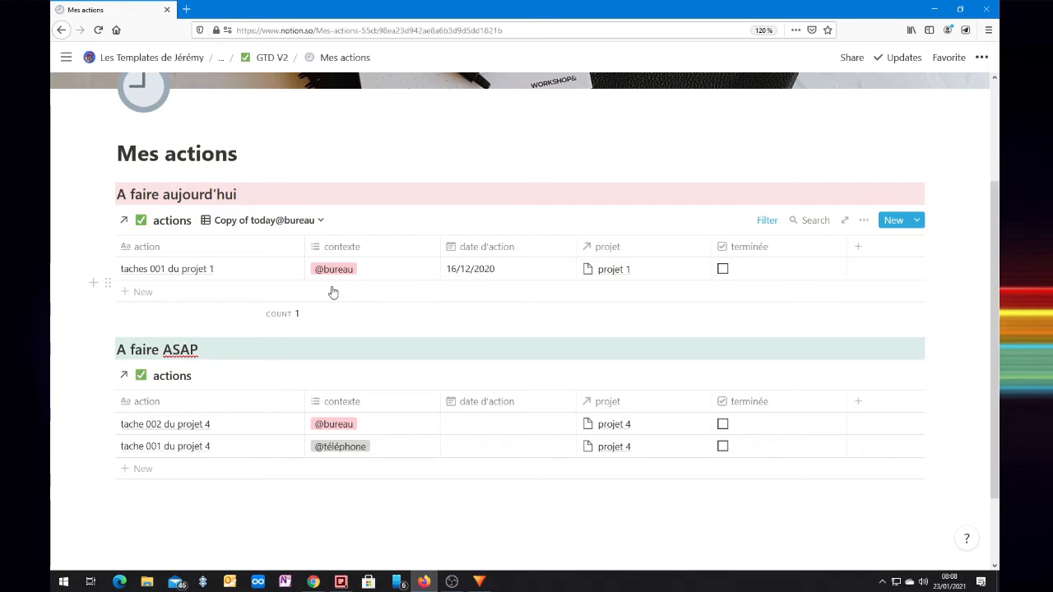
# Rename the duplicated view as "today@maison"
pyautogui.click(263, 221)
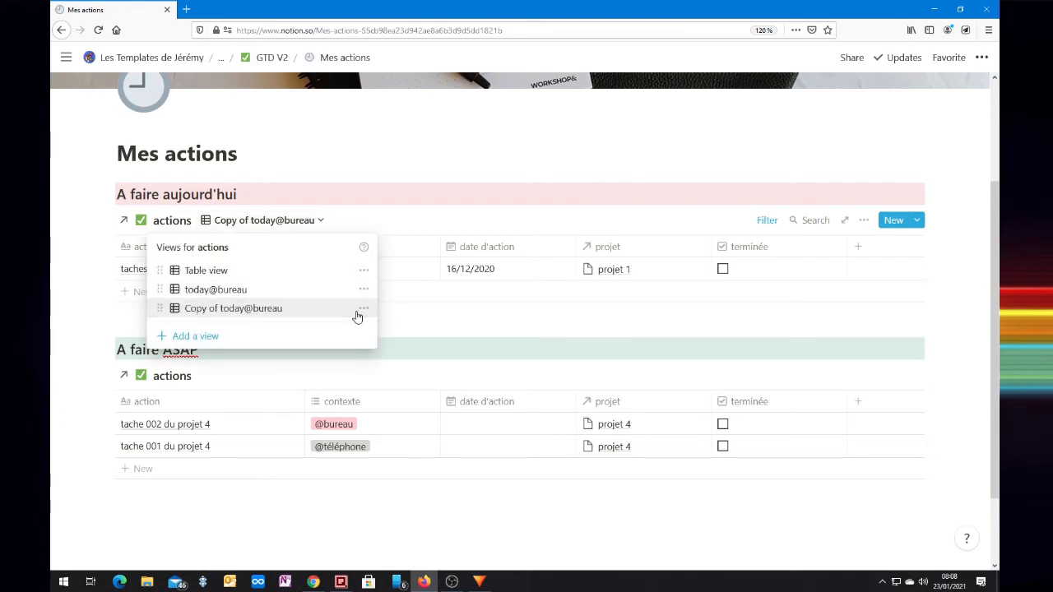
pyautogui.click(357, 309)
pyautogui.click(319, 249)
pyautogui.press('BackSpace')
pyautogui.press('BackSpace')
pyautogui.press('BackSpace')
pyautogui.press('BackSpace')
pyautogui.press('BackSpace')
pyautogui.press('BackSpace')
pyautogui.press('BackSpace')
pyautogui.press('BackSpace')
pyautogui.click(350, 255)
pyautogui.press('BackSpace')
pyautogui.press('BackSpace')
pyautogui.press('BackSpace')
pyautogui.press('BackSpace')
pyautogui.press('BackSpace')
pyautogui.press('BackSpace')
pyautogui.write('maison')
pyautogui.press('Return')
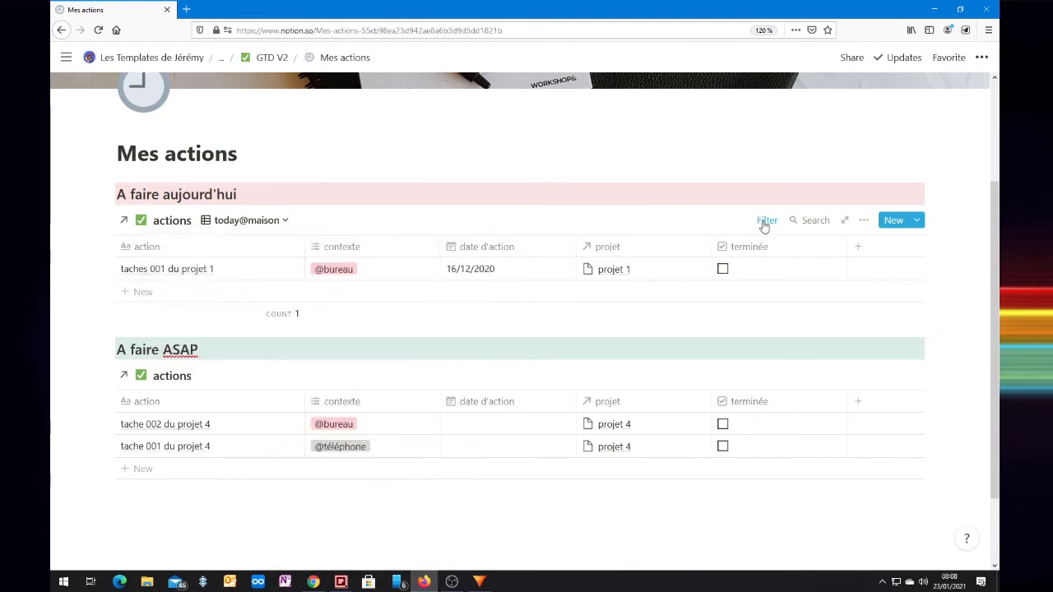
pyautogui.click(766, 220)
pyautogui.click(896, 330)
pyautogui.click(835, 424)
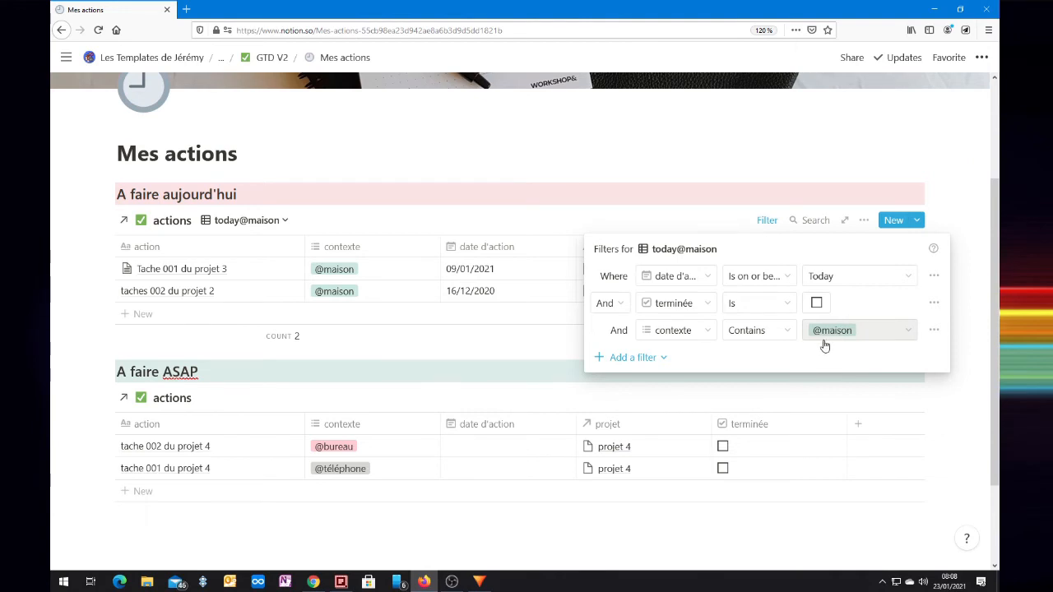
pyautogui.click(343, 216)
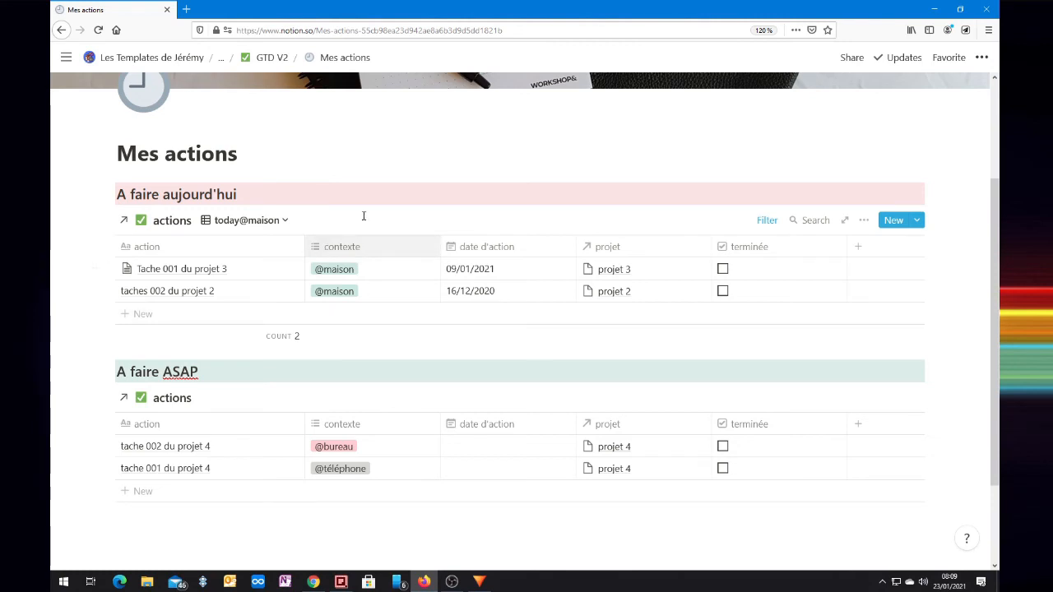
# Change the today@bureau view's layout to List and display that view
pyautogui.click(285, 222)
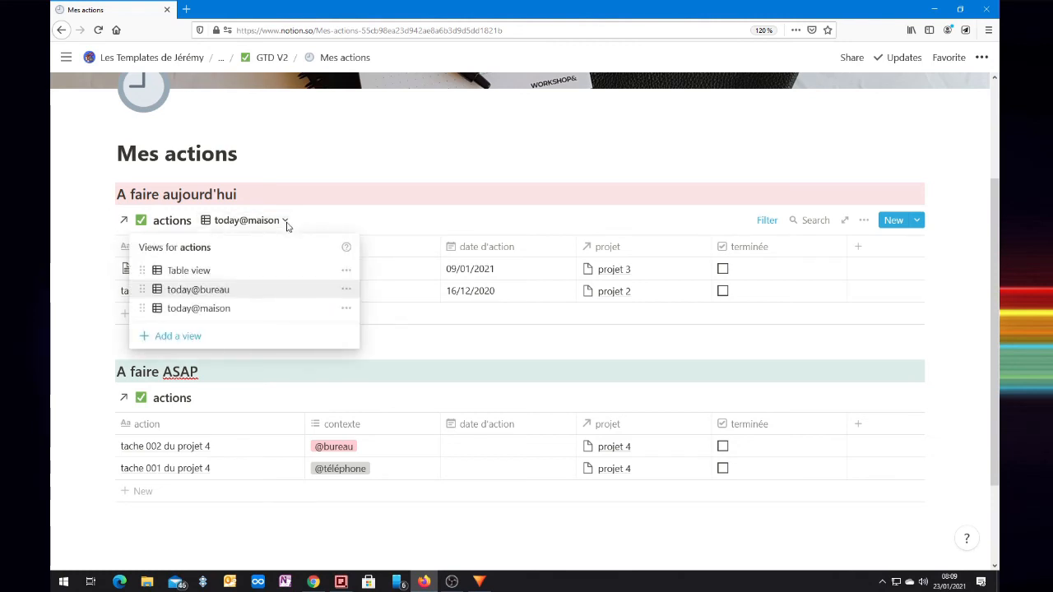
pyautogui.click(345, 290)
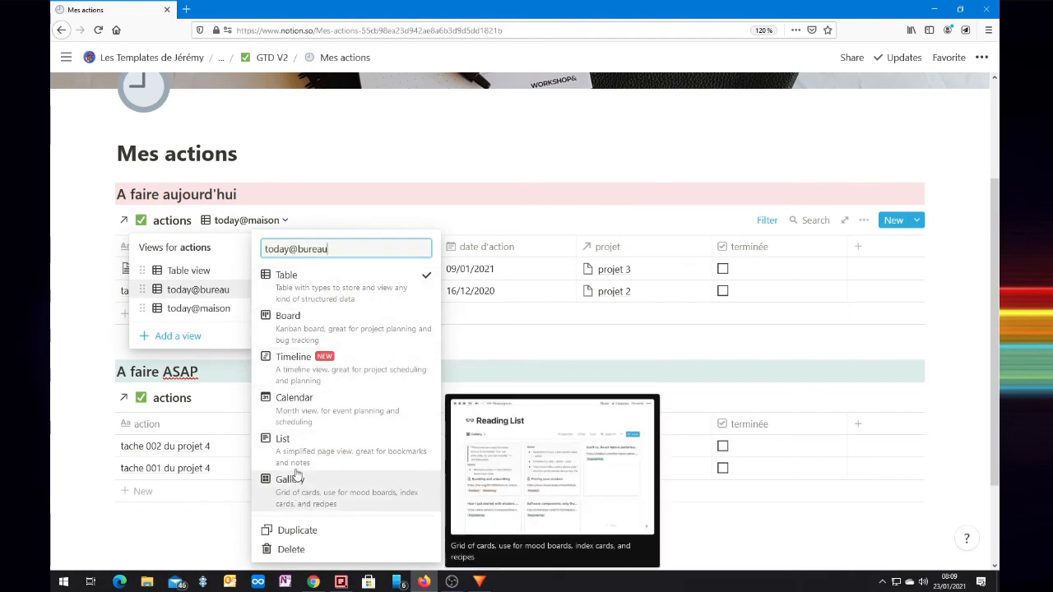
pyautogui.click(335, 451)
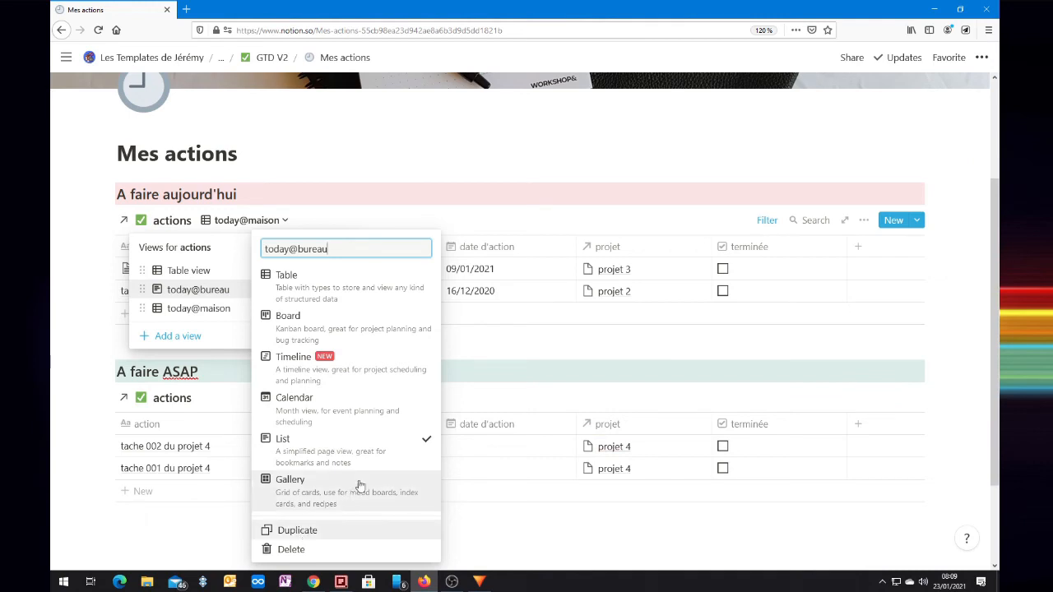
pyautogui.click(312, 239)
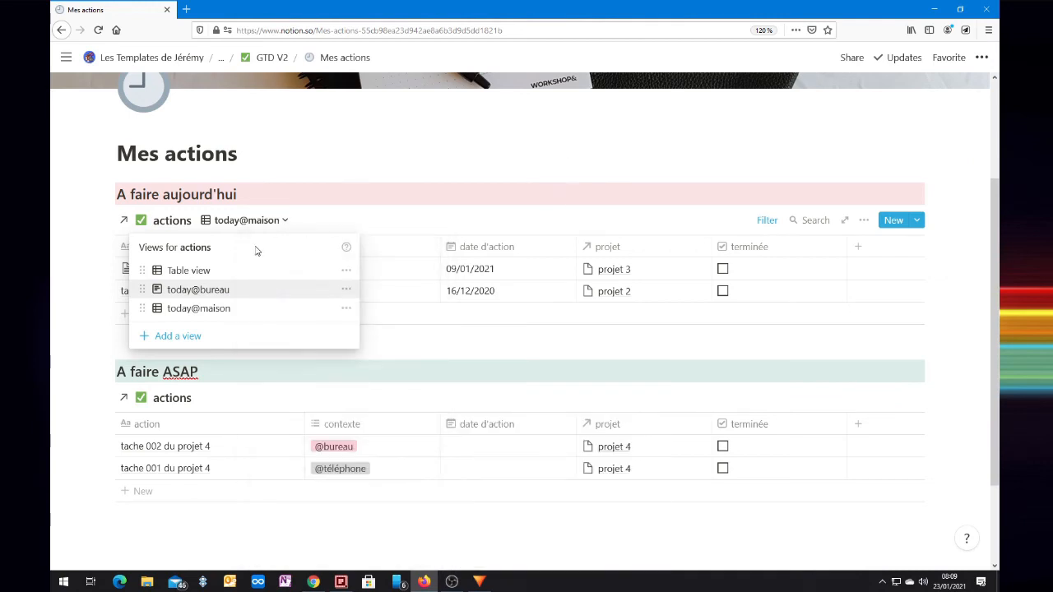
pyautogui.click(211, 292)
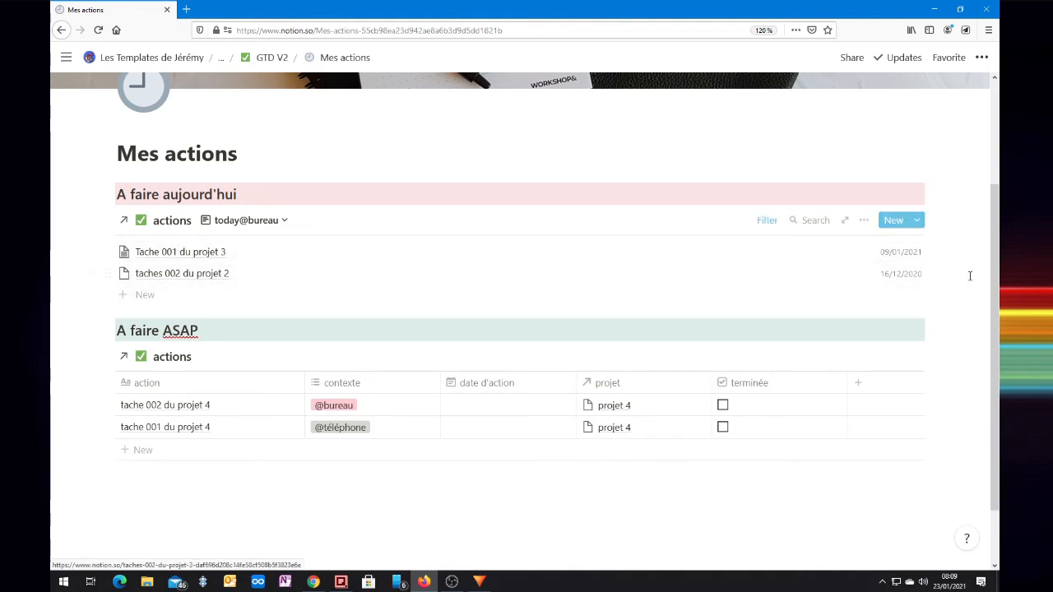
# Show the terminée and projet properties in the today@bureau list and hide date d'action
pyautogui.click(864, 221)
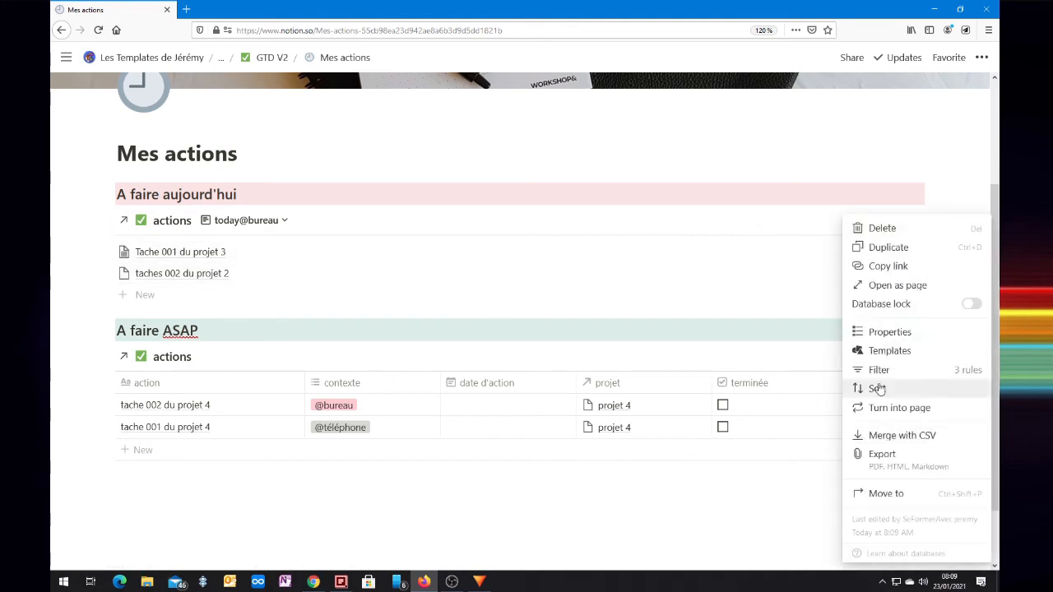
pyautogui.click(889, 333)
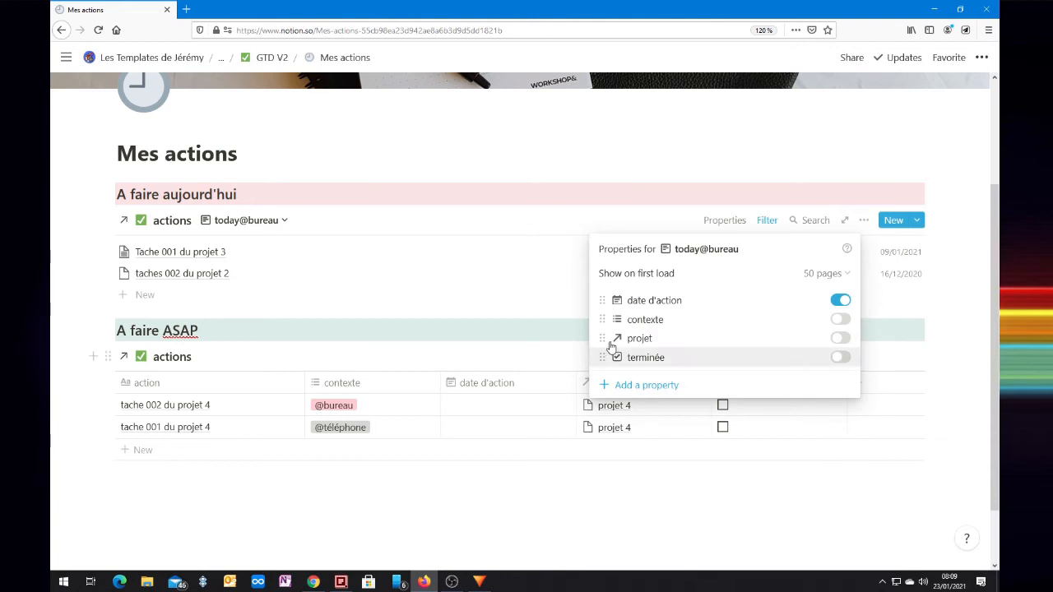
pyautogui.click(838, 356)
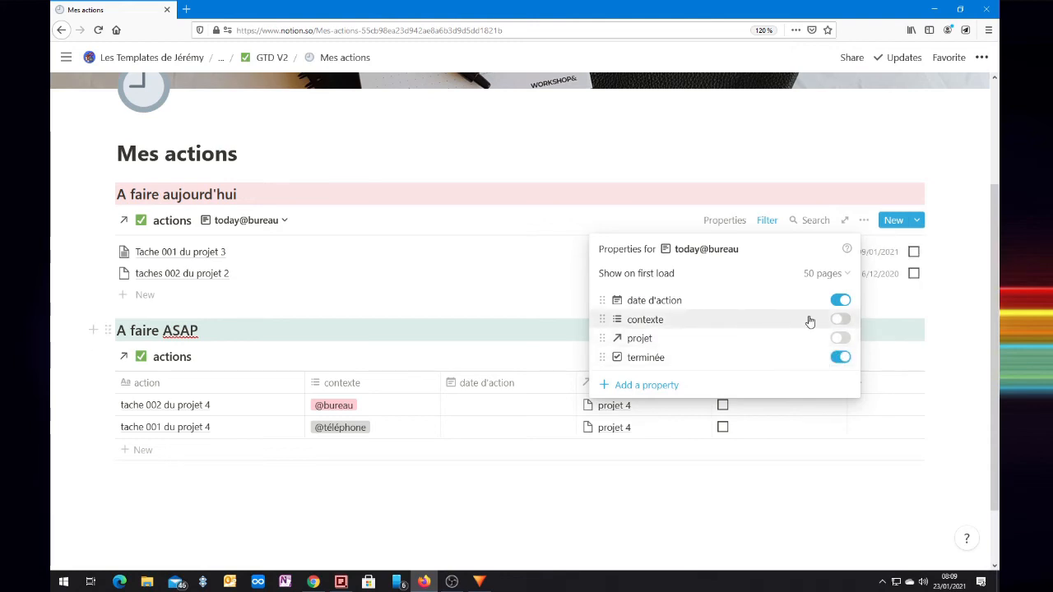
pyautogui.click(839, 301)
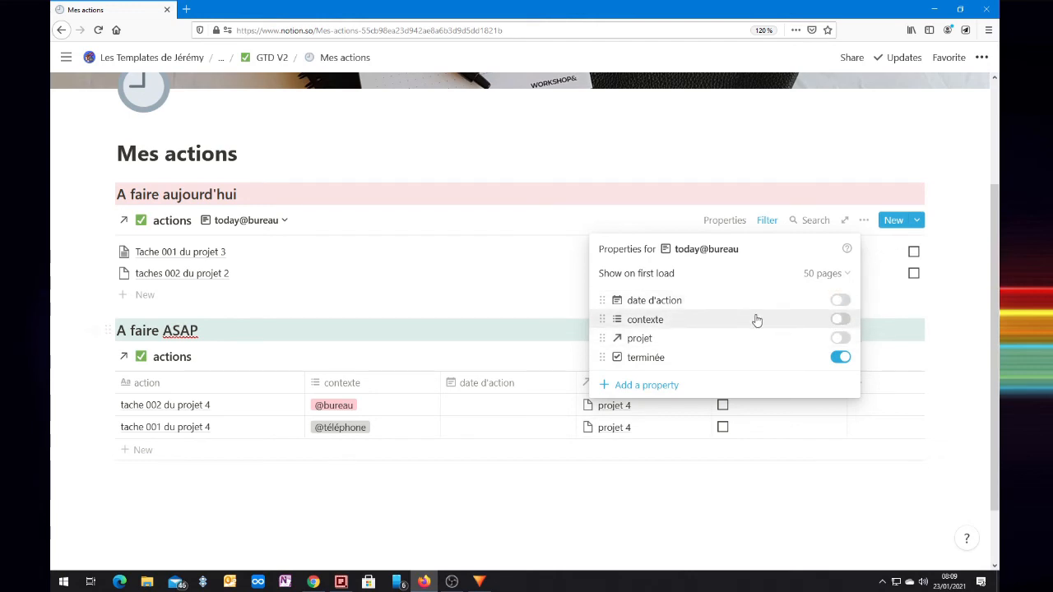
pyautogui.click(839, 339)
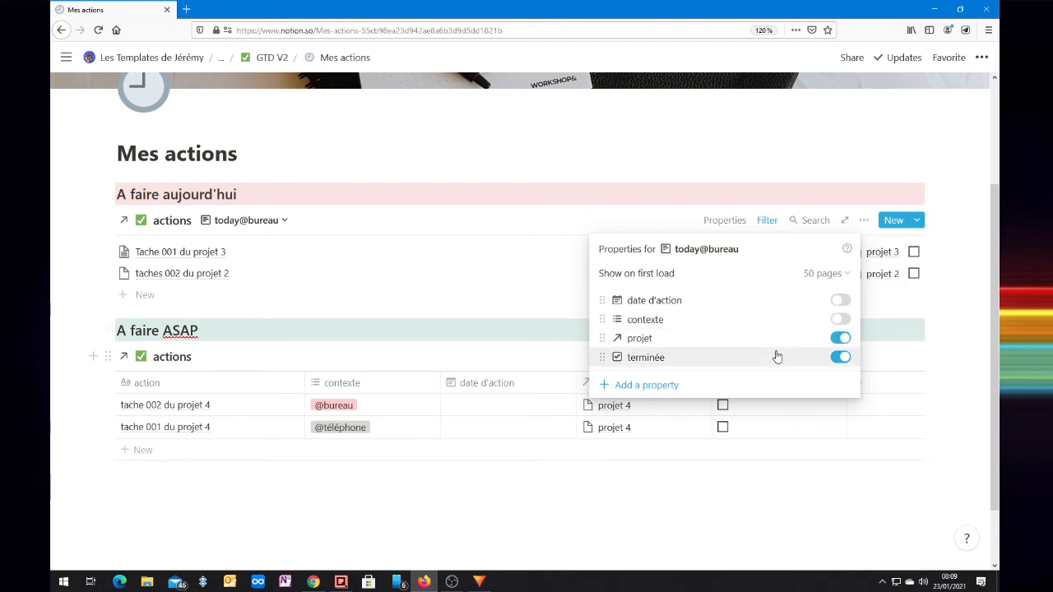
# Change the today@maison view's layout to List
pyautogui.click(427, 136)
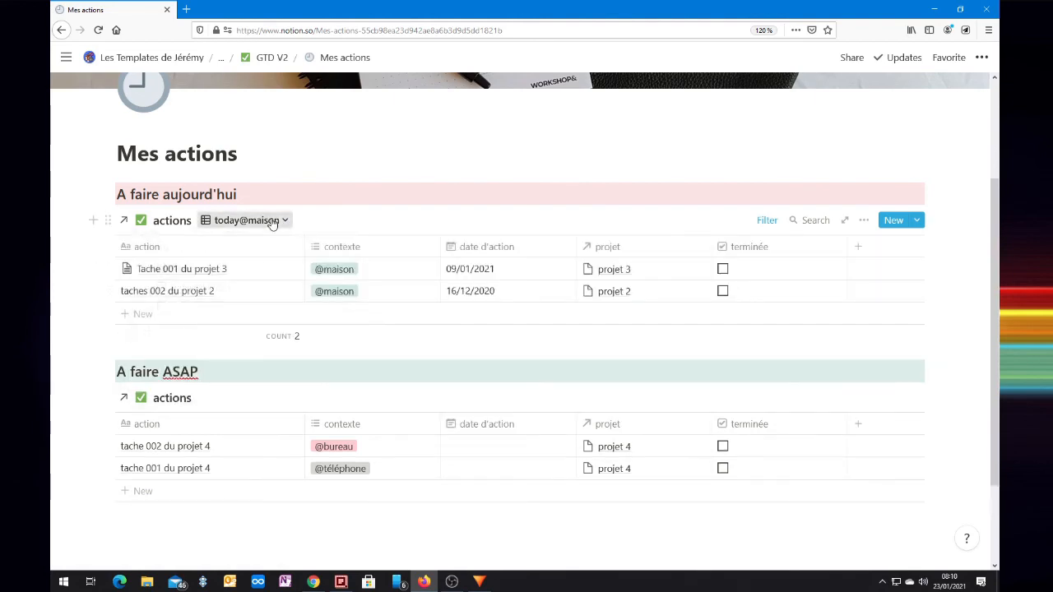
pyautogui.click(247, 220)
pyautogui.click(239, 308)
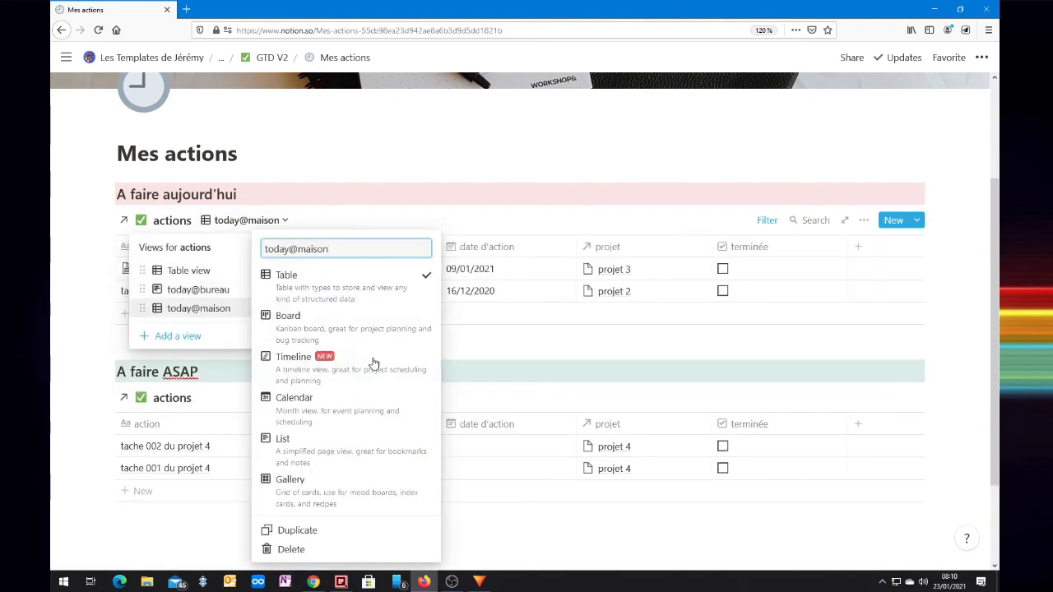
pyautogui.click(312, 444)
pyautogui.press('Escape')
pyautogui.press('Escape')
# Show the projet and terminée properties in the today@maison list and hide date d'action
pyautogui.click(863, 219)
pyautogui.click(877, 333)
pyautogui.click(840, 300)
pyautogui.click(840, 338)
pyautogui.click(840, 358)
pyautogui.click(546, 151)
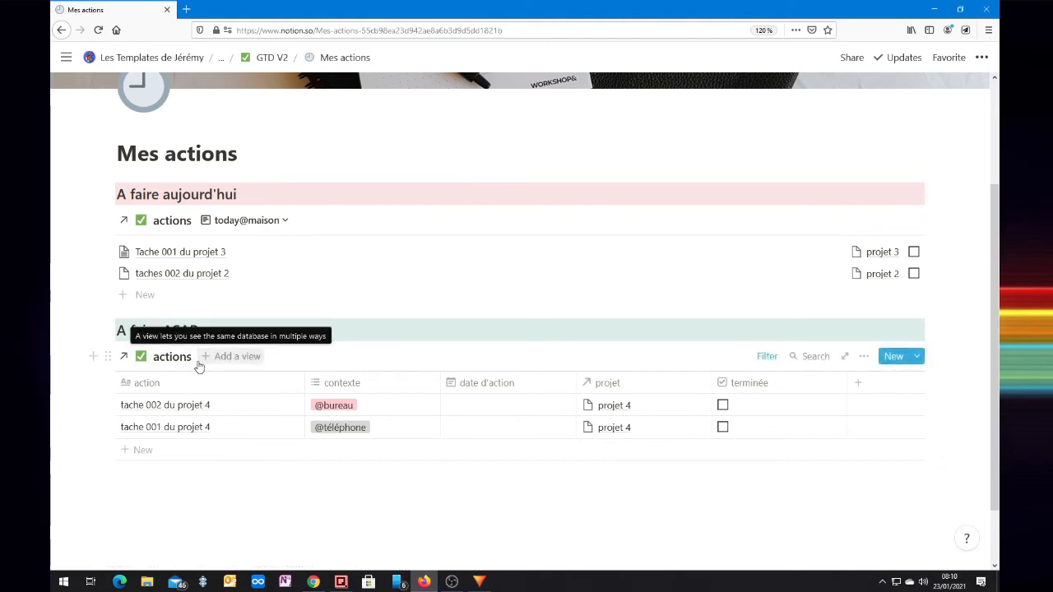
# Add a List view named "todo asap" to the actions database under A faire ASAP
pyautogui.click(232, 357)
pyautogui.write('todo asap')
pyautogui.click(196, 444)
pyautogui.click(231, 525)
pyautogui.scroll(-3, 459, 409)
# Show the projet and terminée properties in the todo asap list and hide date d'action
pyautogui.click(863, 221)
pyautogui.click(885, 332)
pyautogui.click(871, 339)
pyautogui.click(872, 357)
pyautogui.click(871, 301)
pyautogui.click(566, 306)
# Filter the todo asap view to actions with terminée unchecked and date d'action empty, and open the view's property settings
pyautogui.click(863, 222)
pyautogui.click(652, 409)
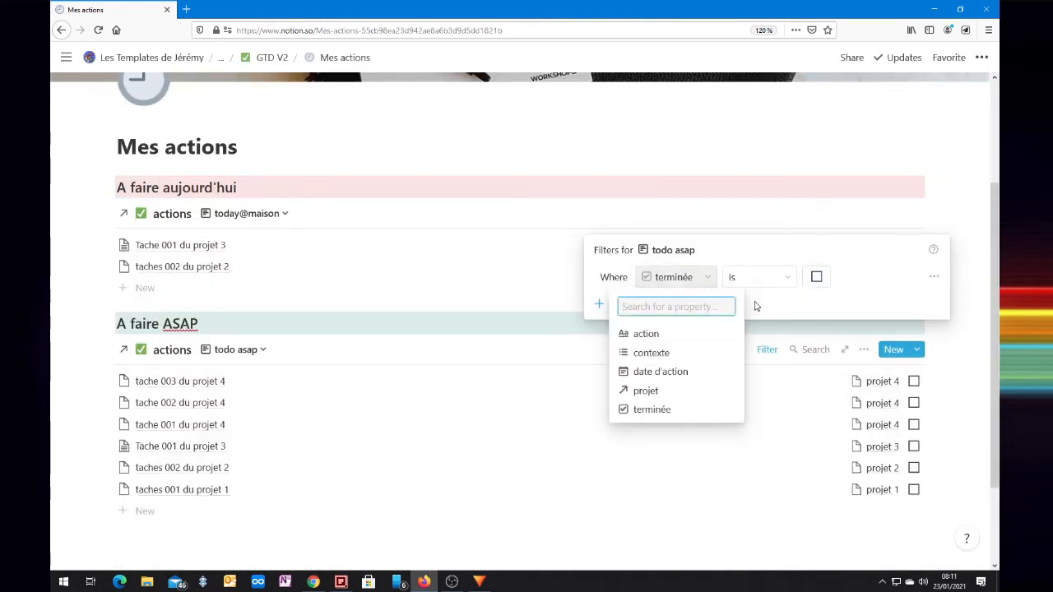
pyautogui.click(629, 304)
pyautogui.click(675, 305)
pyautogui.click(663, 400)
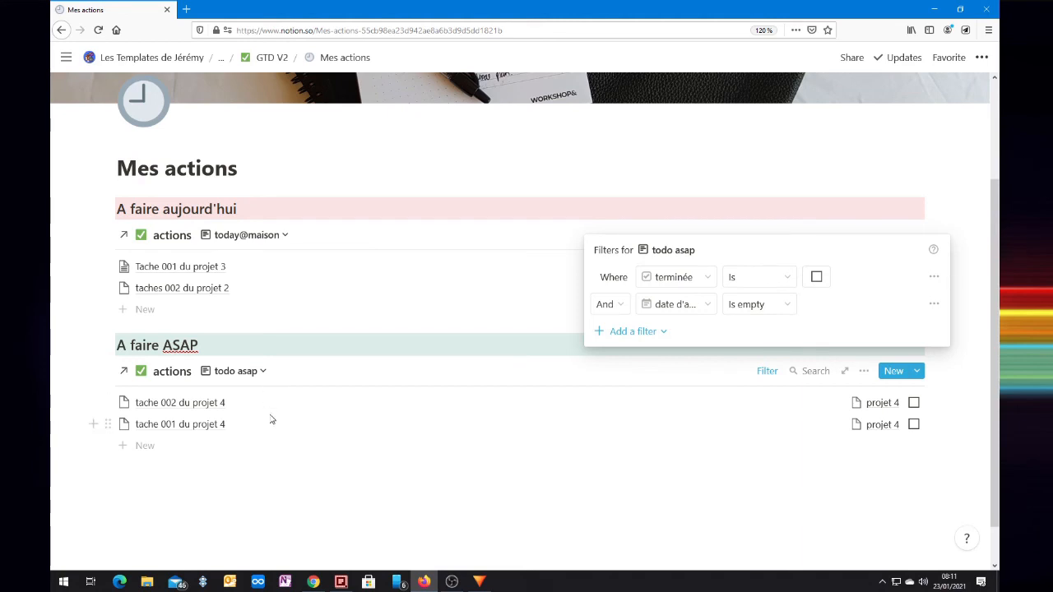
pyautogui.click(683, 473)
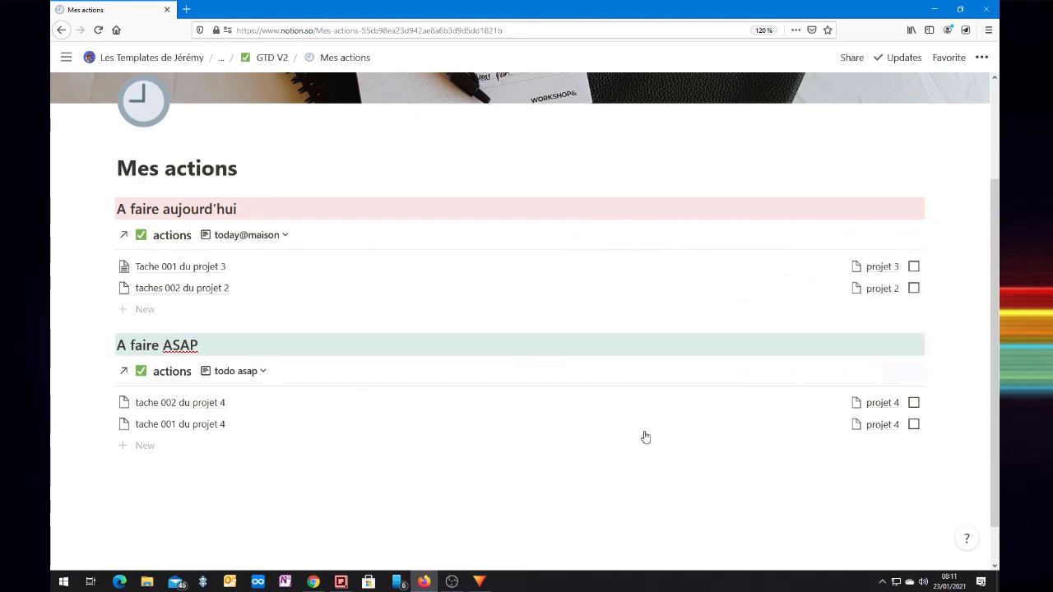
pyautogui.click(865, 373)
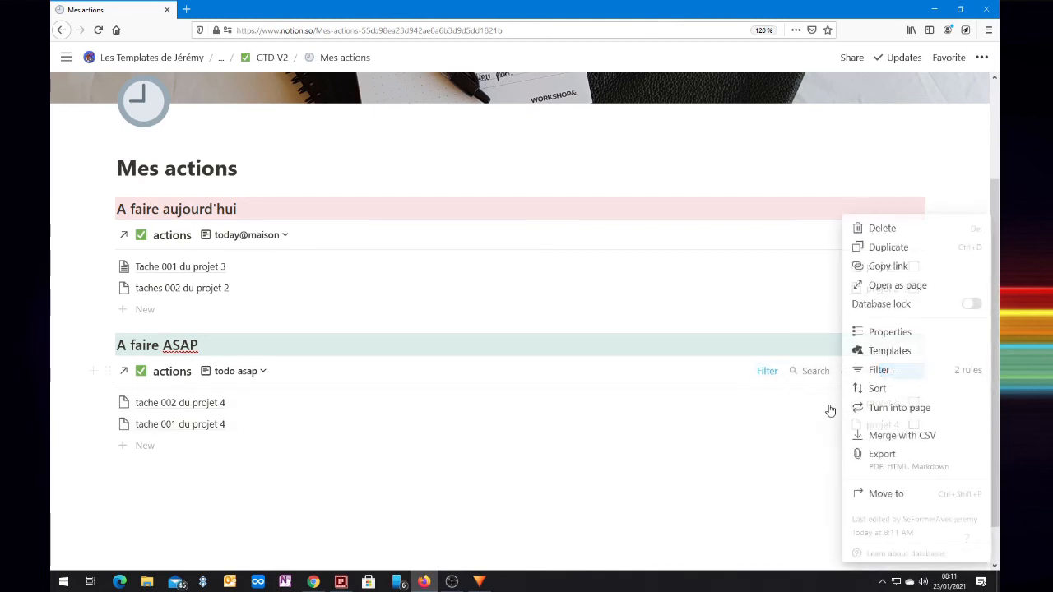
pyautogui.click(886, 333)
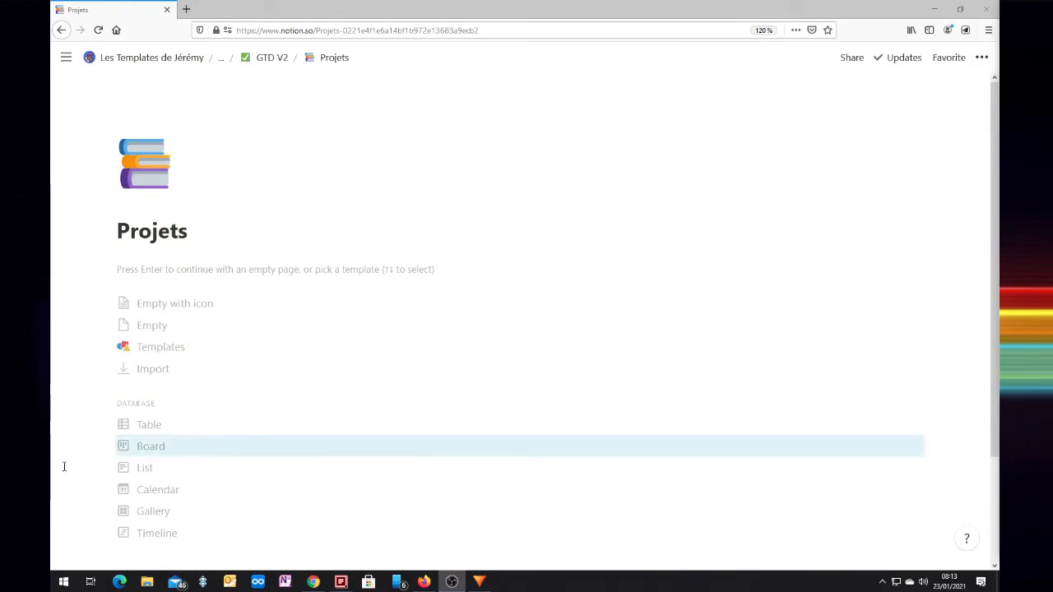
# Begin the empty Projets page with the text line "mes projets en cours"
pyautogui.click(193, 308)
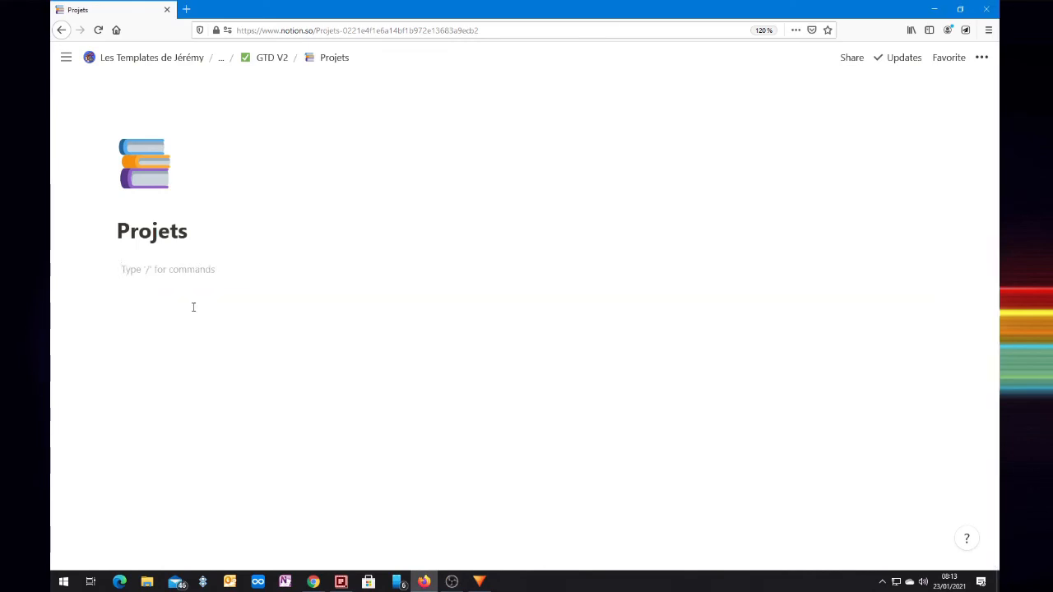
pyautogui.write('mes projets en cours')
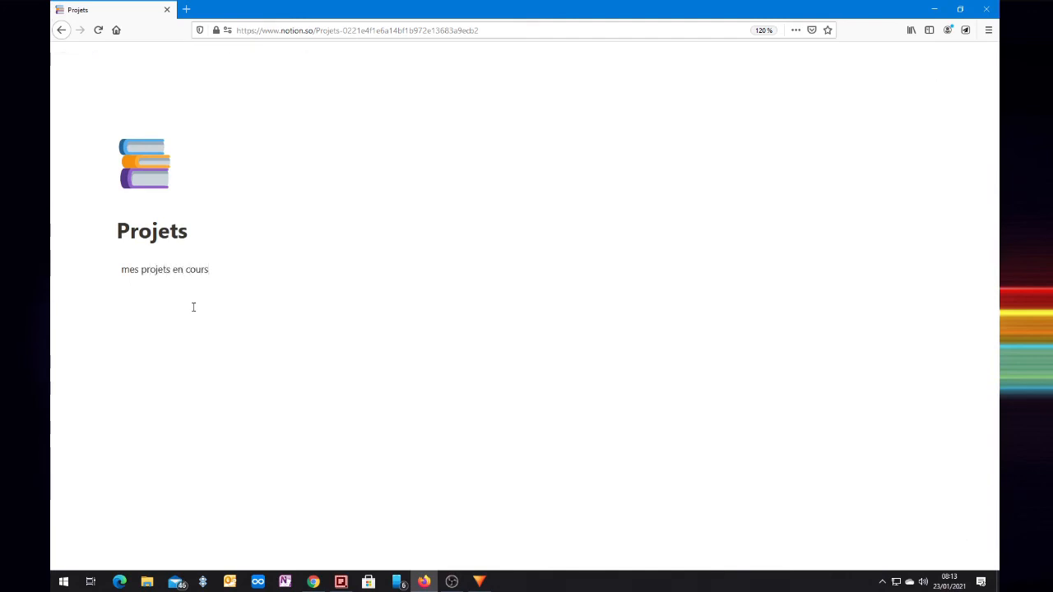
pyautogui.press('Return')
# Insert a linked database of the GTD V2 projets database below the text line
pyautogui.write('/linked')
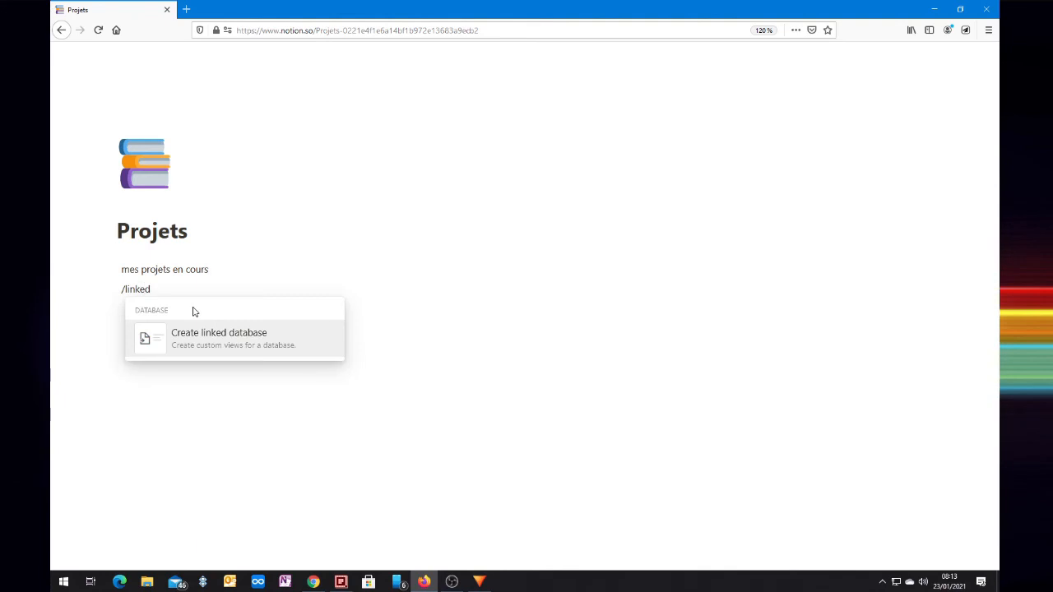
pyautogui.press('Return')
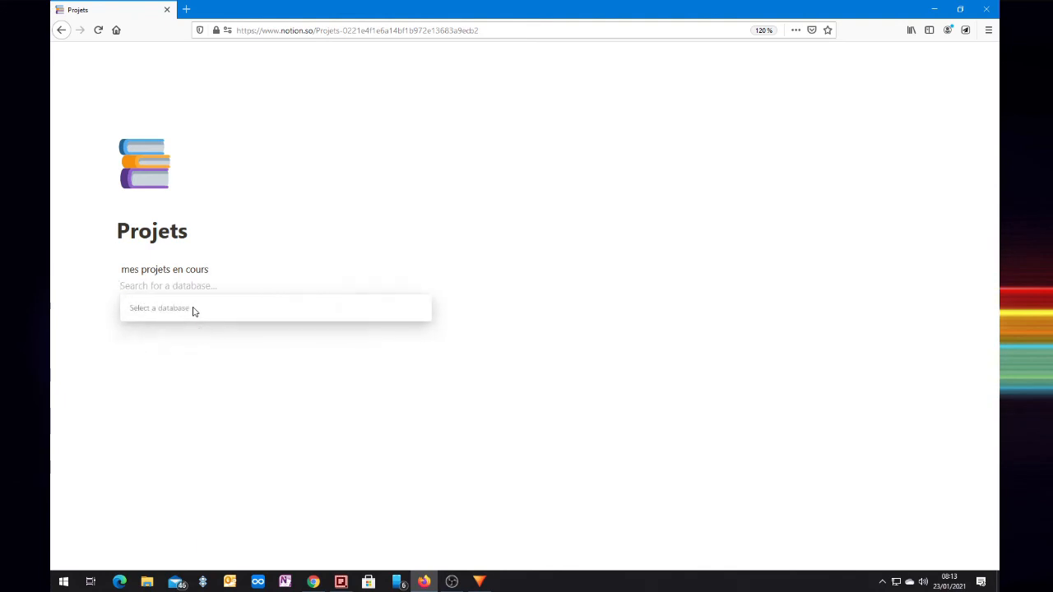
pyautogui.write('projet')
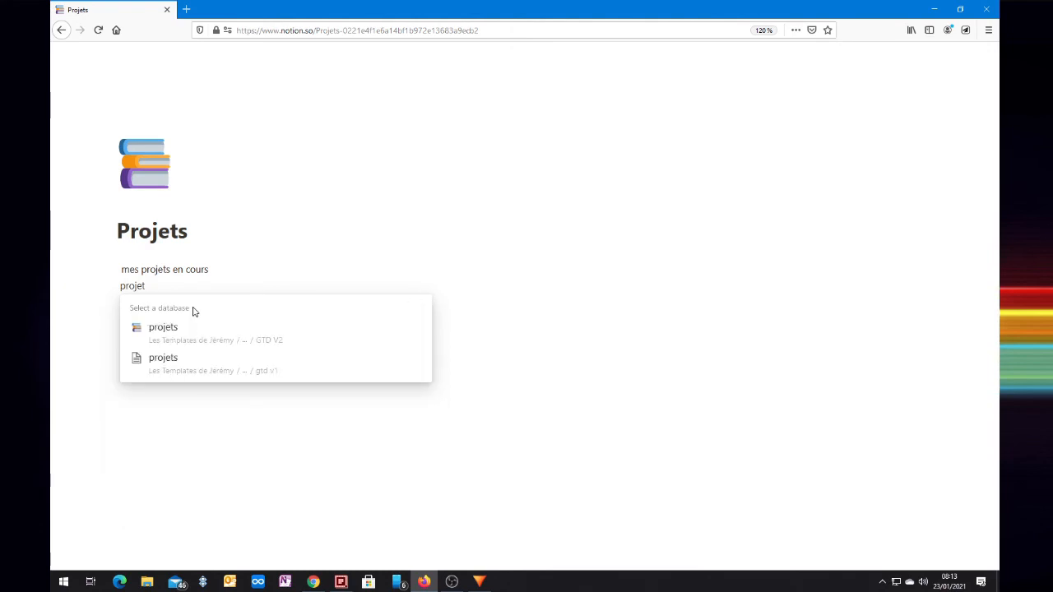
pyautogui.click(277, 340)
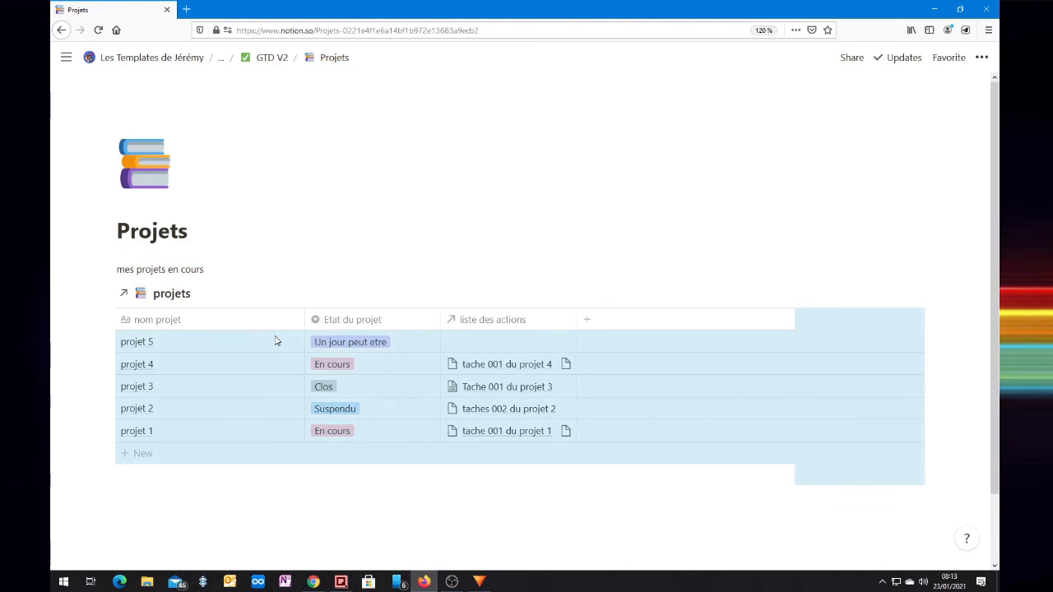
# Turn the line above the projets database into a purple-background heading reading "Mes projets en cours"
pyautogui.click(268, 260)
pyautogui.write('/')
pyautogui.press('BackSpace')
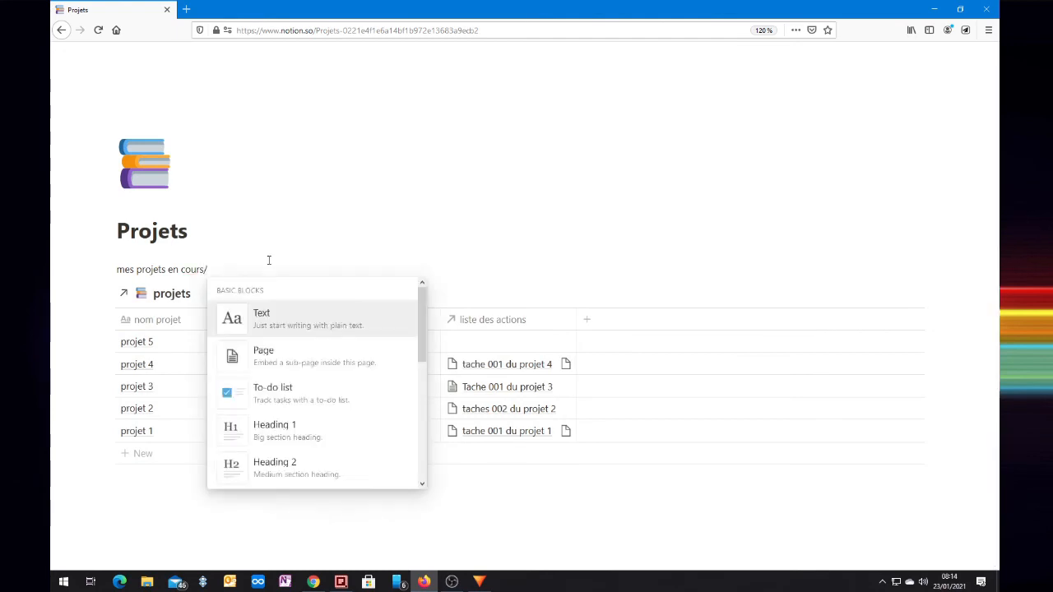
pyautogui.write('/turn')
pyautogui.press('Down')
pyautogui.press('Return')
pyautogui.press('Home')
pyautogui.press('Delete')
pyautogui.write('M')
# Add a cover to the Projets page using the cassette close-up photo from an Unsplash search for "projet"
pyautogui.click(153, 206)
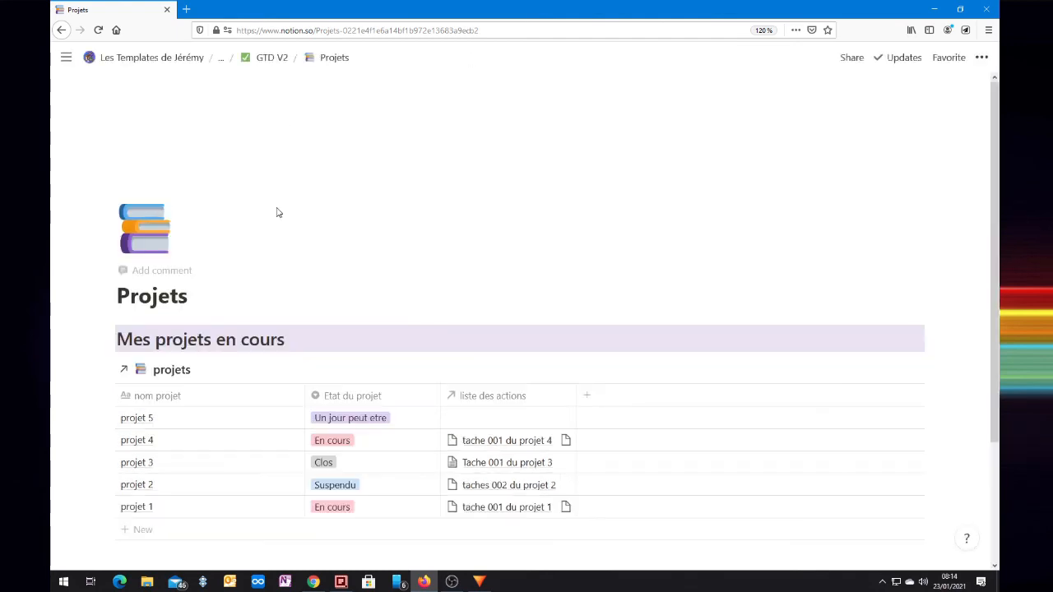
pyautogui.click(827, 217)
pyautogui.click(773, 241)
pyautogui.press('BackSpace')
pyautogui.press('BackSpace')
pyautogui.press('BackSpace')
pyautogui.press('BackSpace')
pyautogui.press('BackSpace')
pyautogui.press('BackSpace')
pyautogui.press('BackSpace')
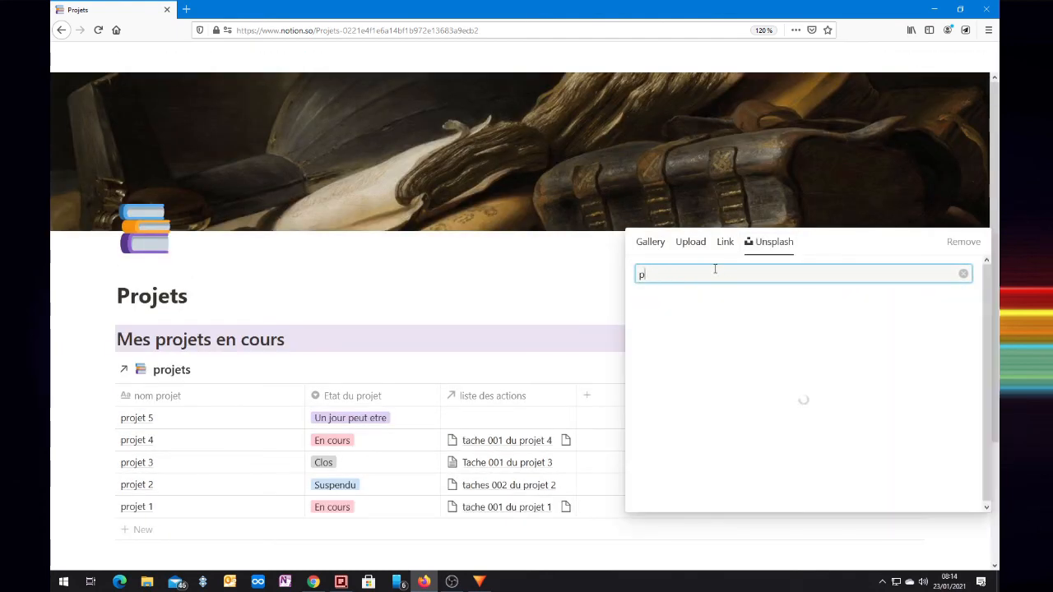
pyautogui.write('projet')
pyautogui.scroll(-3, 822, 370)
pyautogui.click(930, 328)
pyautogui.click(425, 272)
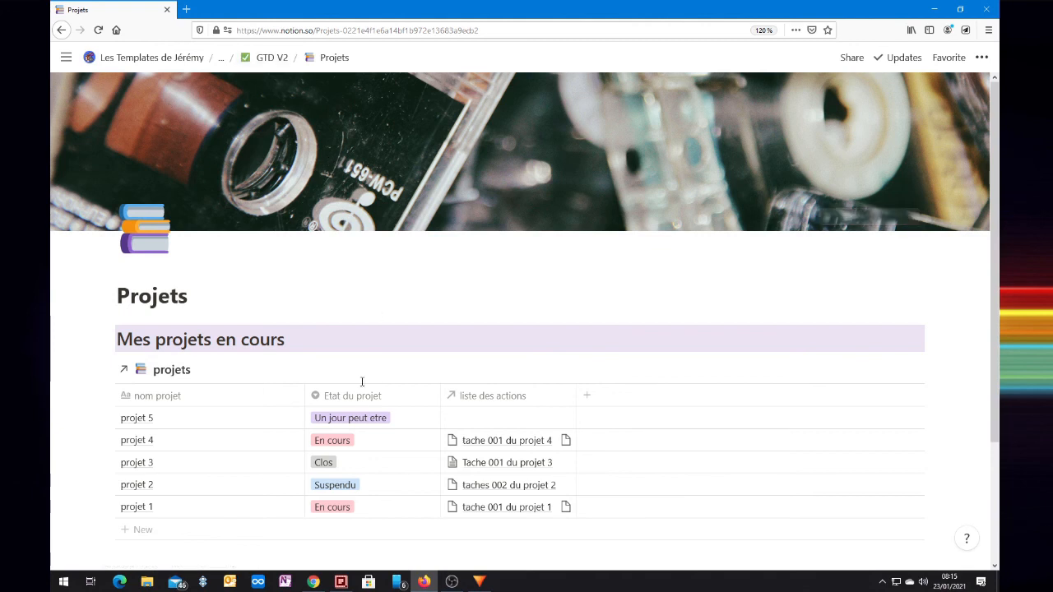
# Add a Gallery view named "projets en cours" to the linked projets database
pyautogui.scroll(-3, 363, 383)
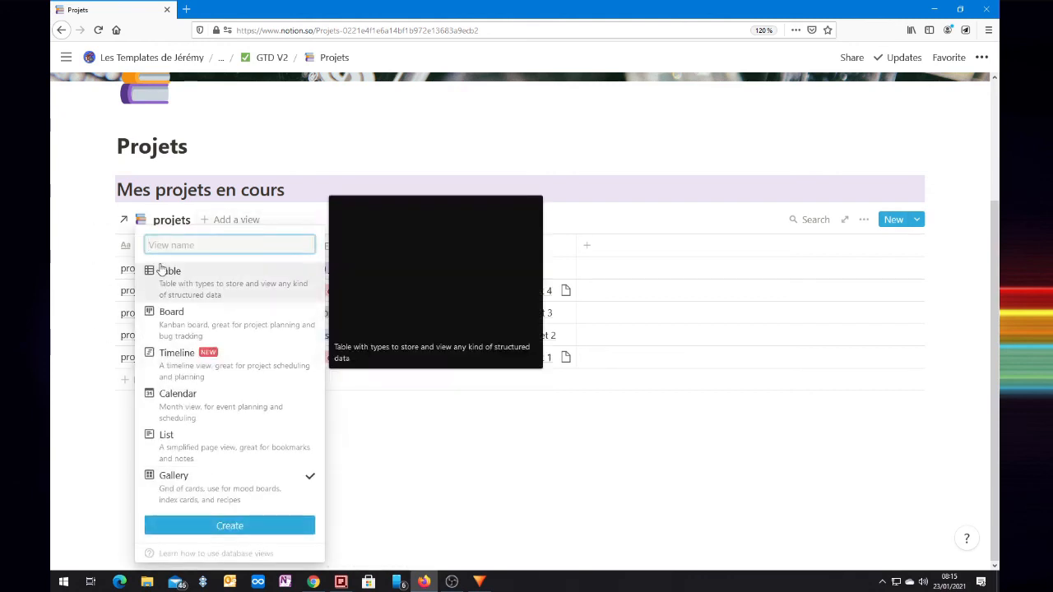
pyautogui.write('projets en cours')
pyautogui.click(231, 524)
# Filter the projets en cours gallery to projects whose Etat du projet is En cours
pyautogui.click(863, 193)
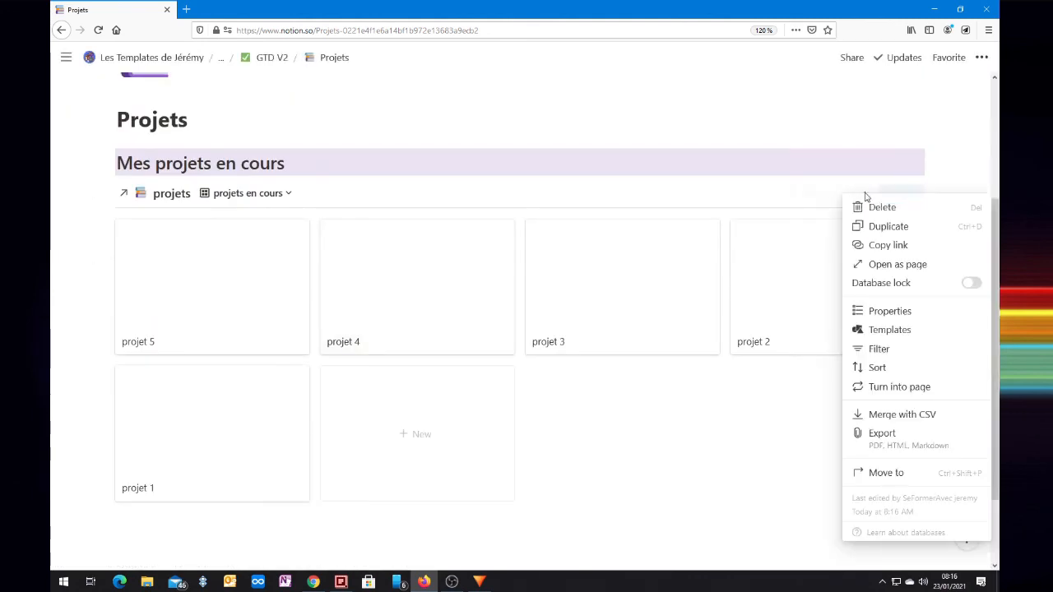
pyautogui.click(876, 350)
pyautogui.click(627, 317)
pyautogui.click(629, 342)
pyautogui.click(677, 247)
# Add an Or filter to the projets en cours gallery for Etat du projet is Suspendu
pyautogui.click(637, 278)
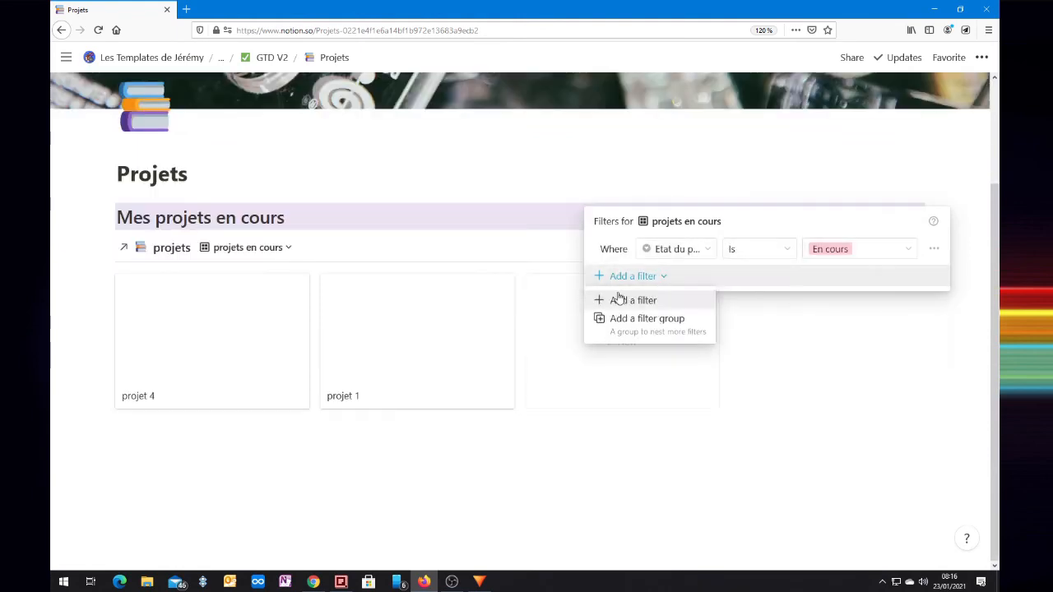
pyautogui.click(633, 300)
pyautogui.click(616, 276)
pyautogui.click(613, 336)
pyautogui.click(857, 276)
pyautogui.click(839, 371)
pyautogui.click(824, 354)
# Set the card preview of the projets en cours gallery to Page cover
pyautogui.click(864, 248)
pyautogui.click(891, 331)
pyautogui.click(814, 300)
pyautogui.click(763, 340)
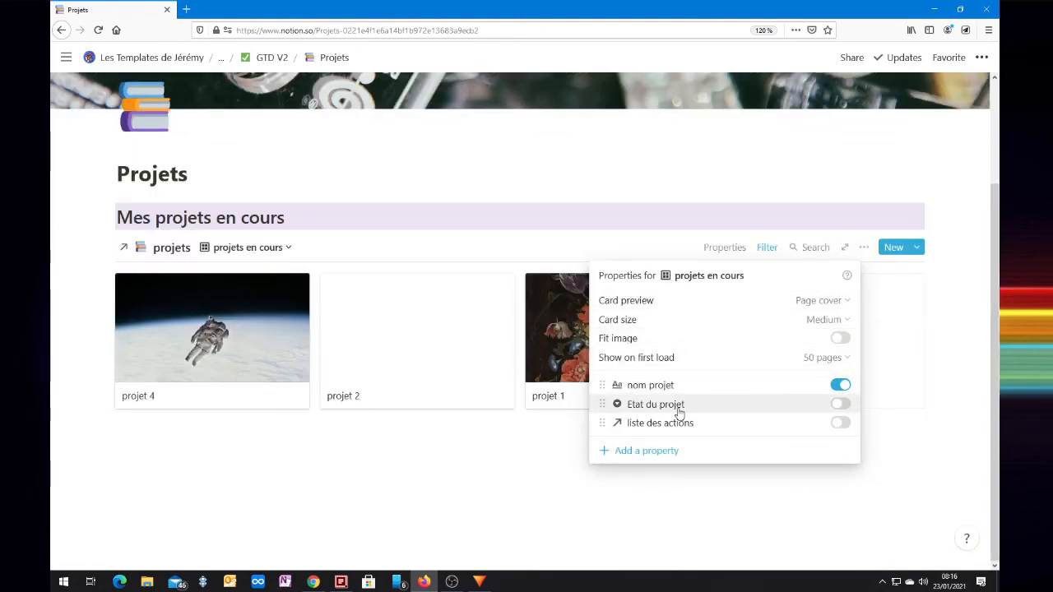
pyautogui.click(487, 454)
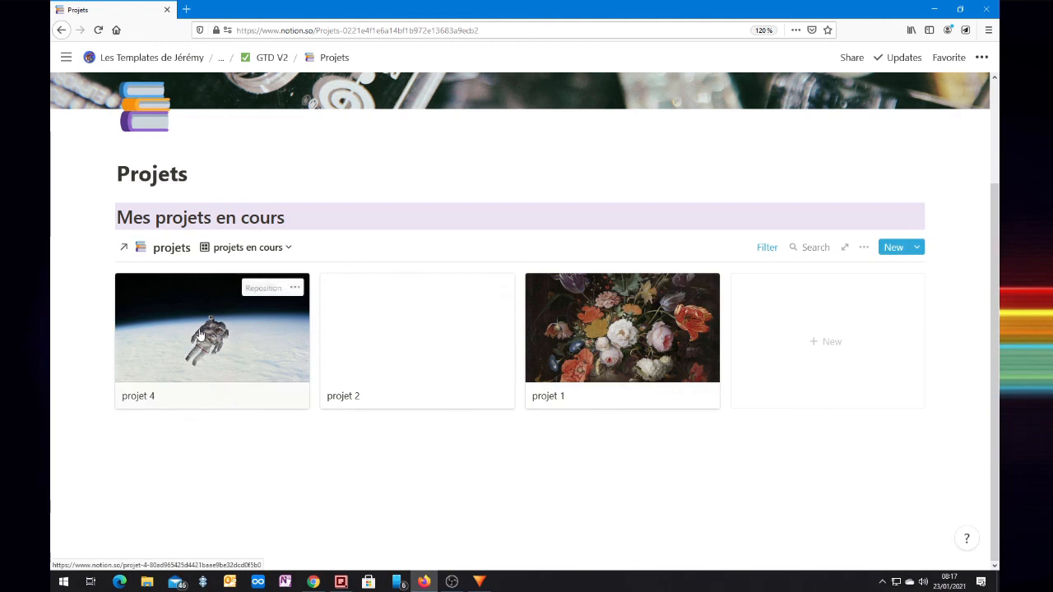
# Examine the projet 4 page with its cover, properties and page options, and return to the gallery
pyautogui.click(231, 343)
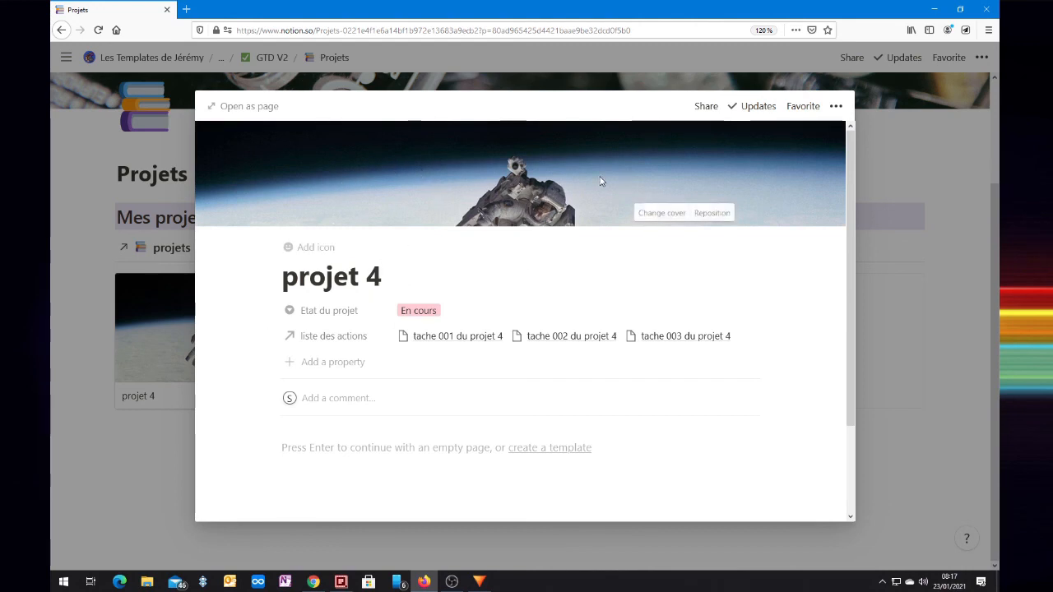
pyautogui.click(836, 106)
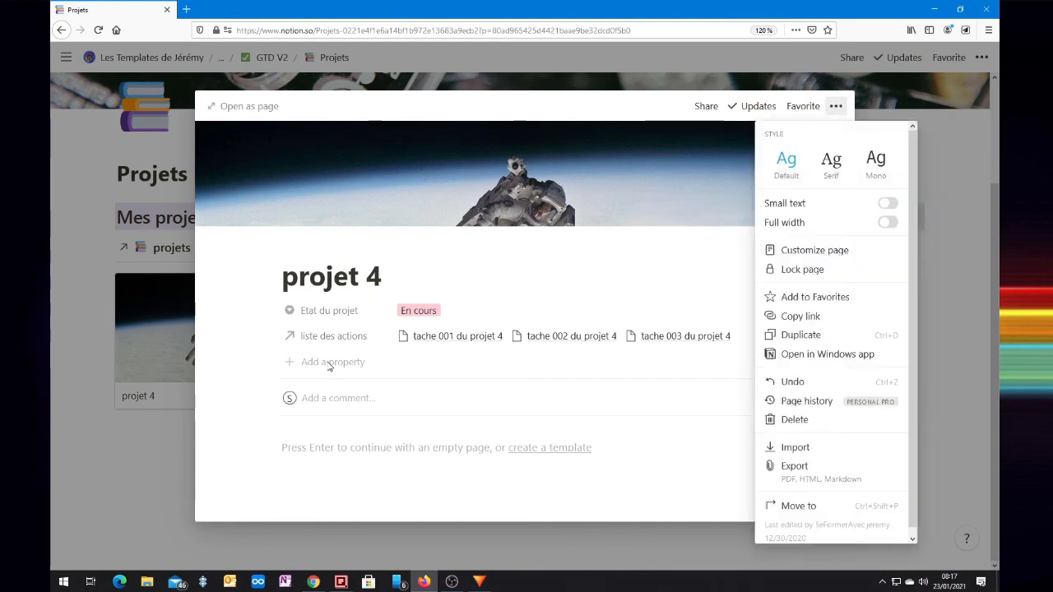
pyautogui.click(962, 388)
pyautogui.click(962, 390)
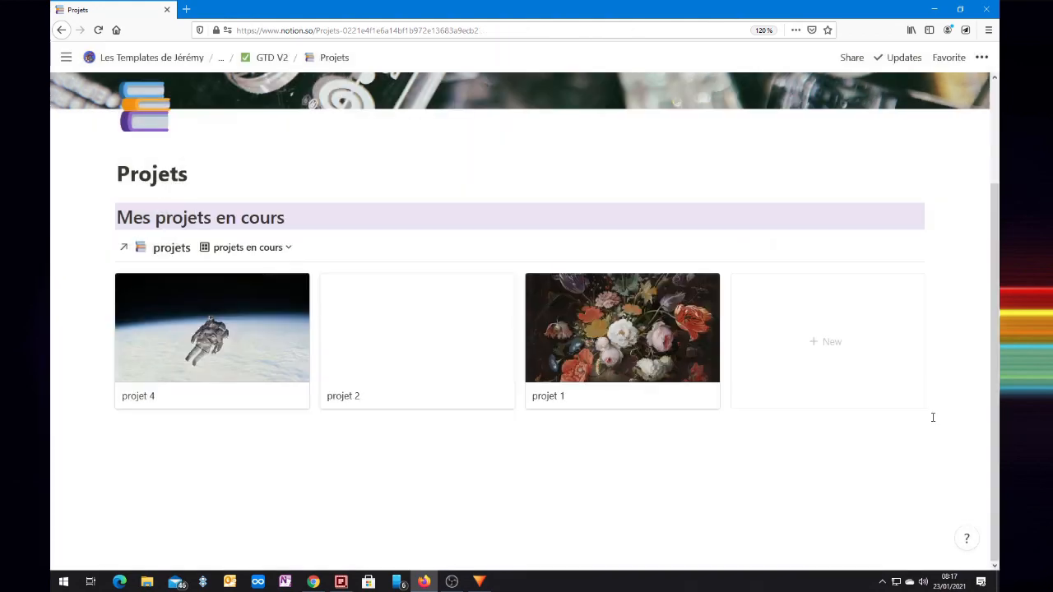
# Add a cover image to the projet 2 page and return to the gallery
pyautogui.click(418, 343)
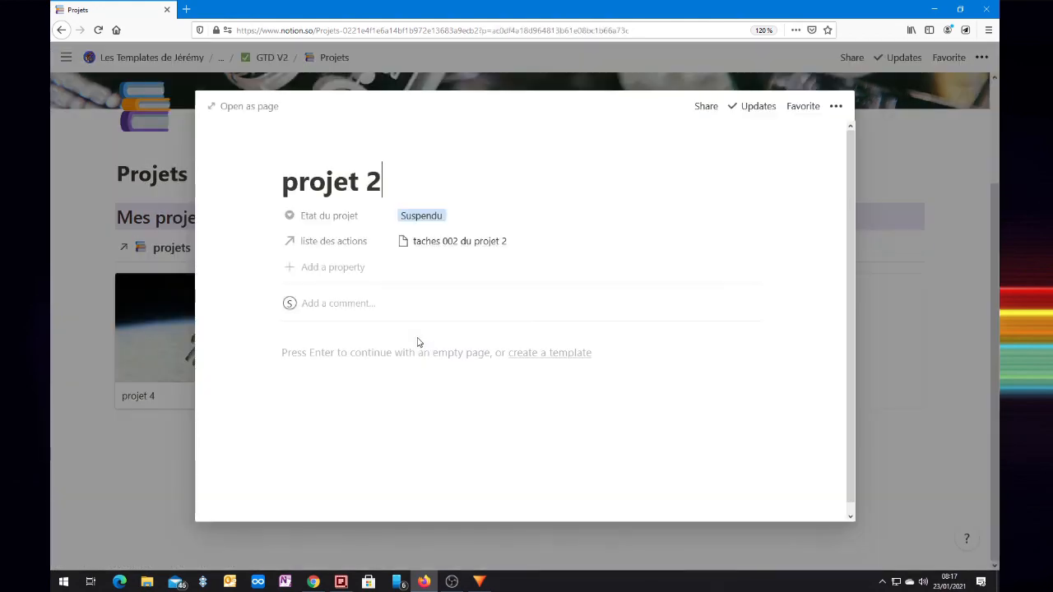
pyautogui.click(380, 183)
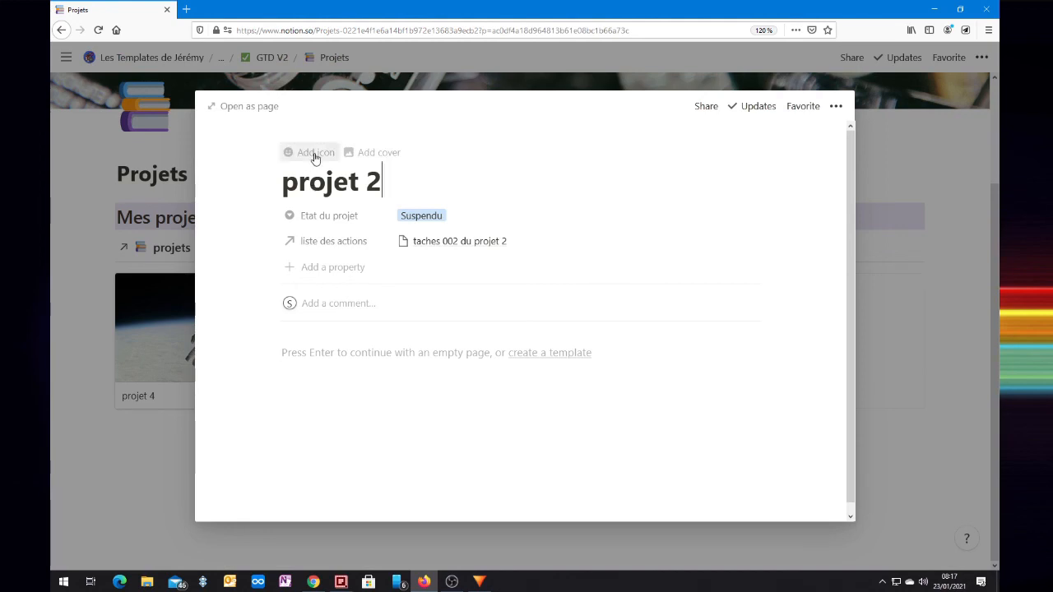
pyautogui.click(368, 161)
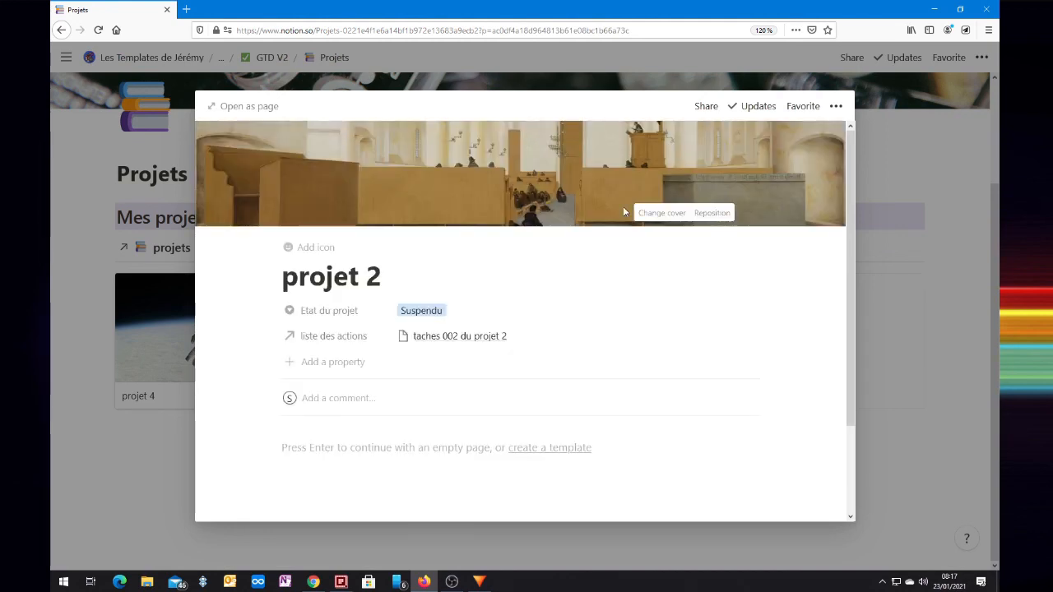
pyautogui.click(908, 476)
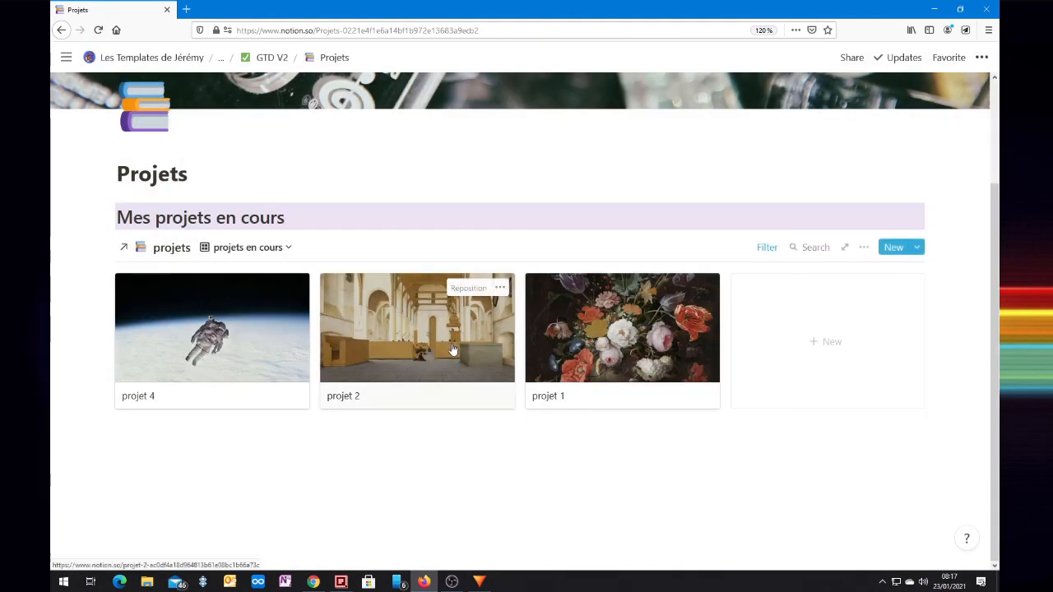
# Review the filter rules of the projets en cours gallery and the available card preview options
pyautogui.click(767, 248)
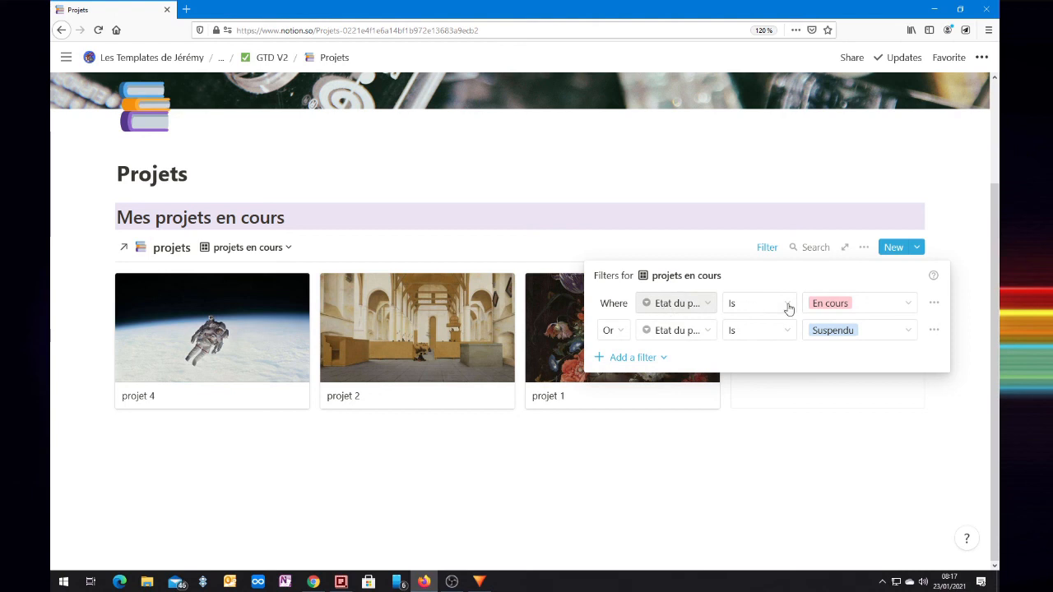
pyautogui.click(544, 458)
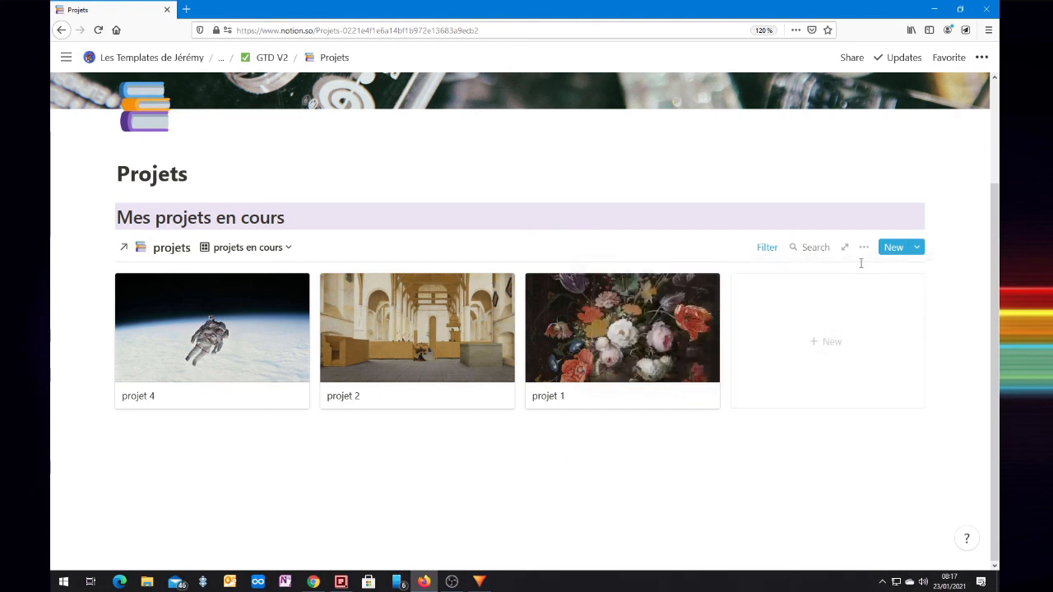
pyautogui.click(863, 250)
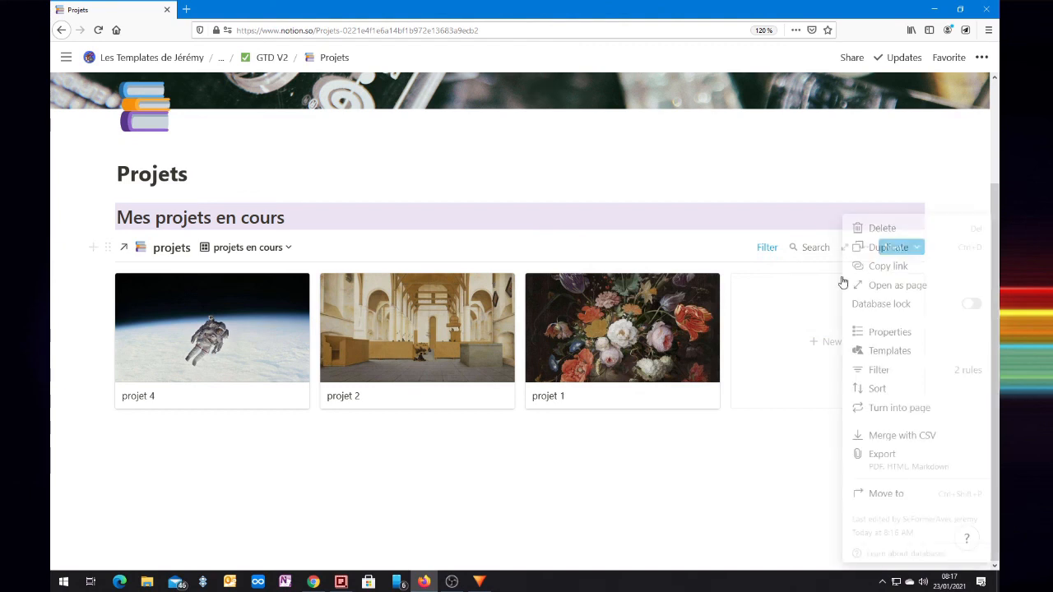
pyautogui.click(889, 341)
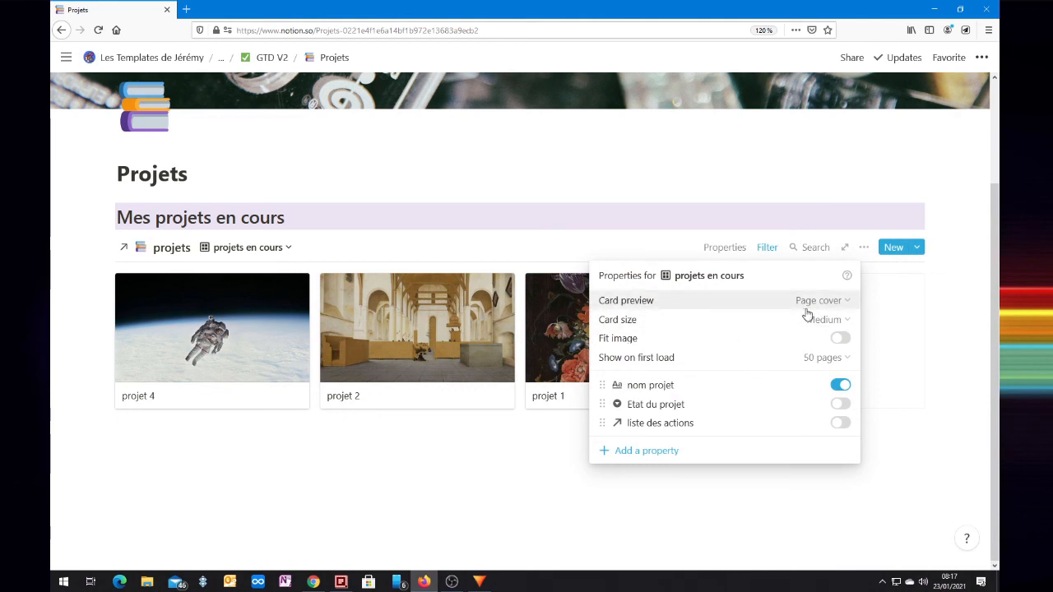
pyautogui.click(854, 302)
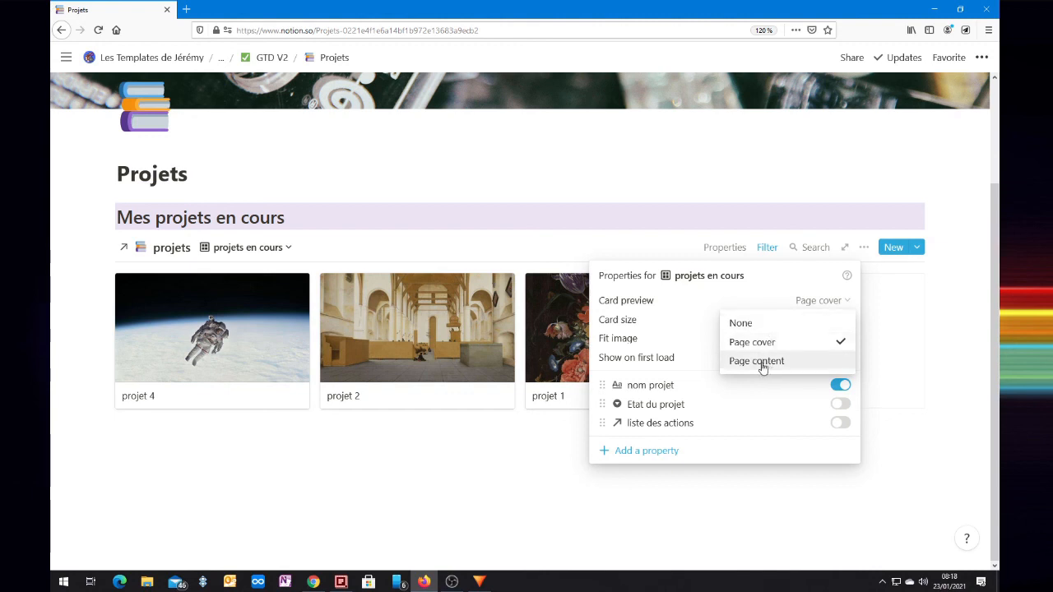
pyautogui.click(782, 285)
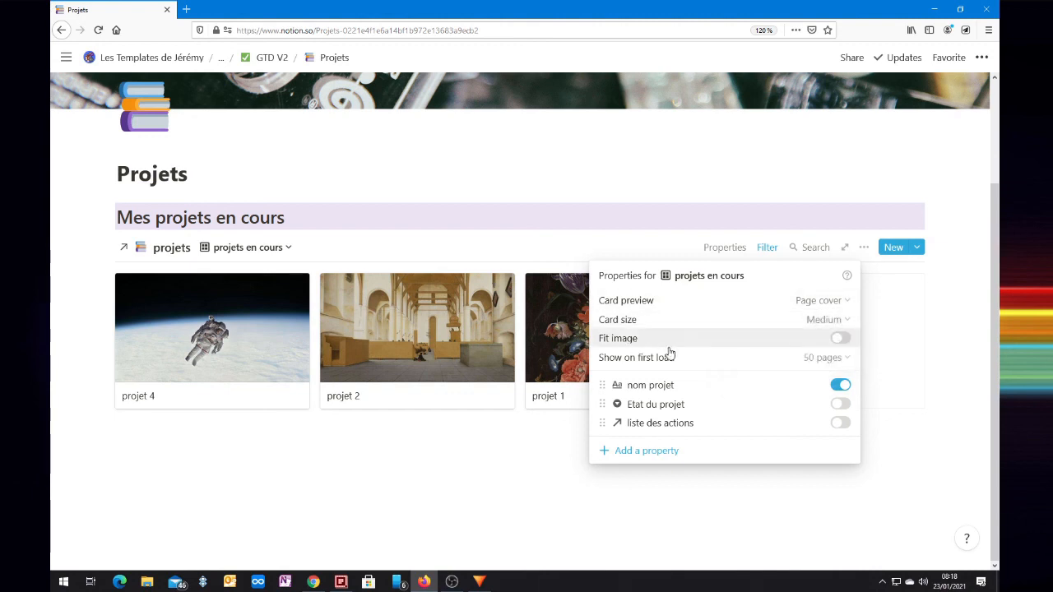
# Try the Small and Large card sizes on the projets en cours gallery, finishing with Card size set to Small
pyautogui.click(828, 323)
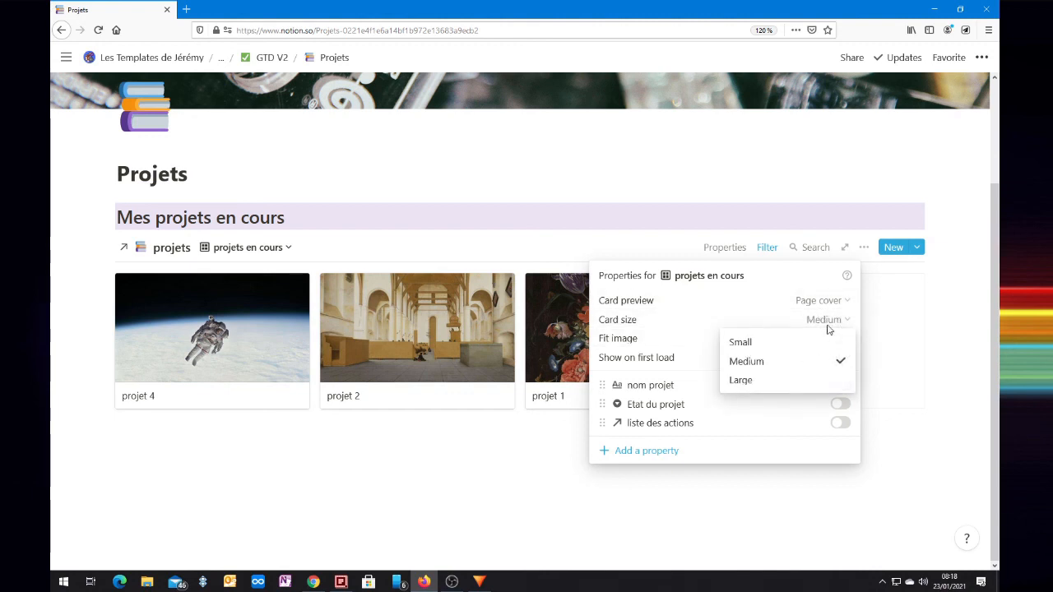
pyautogui.click(744, 342)
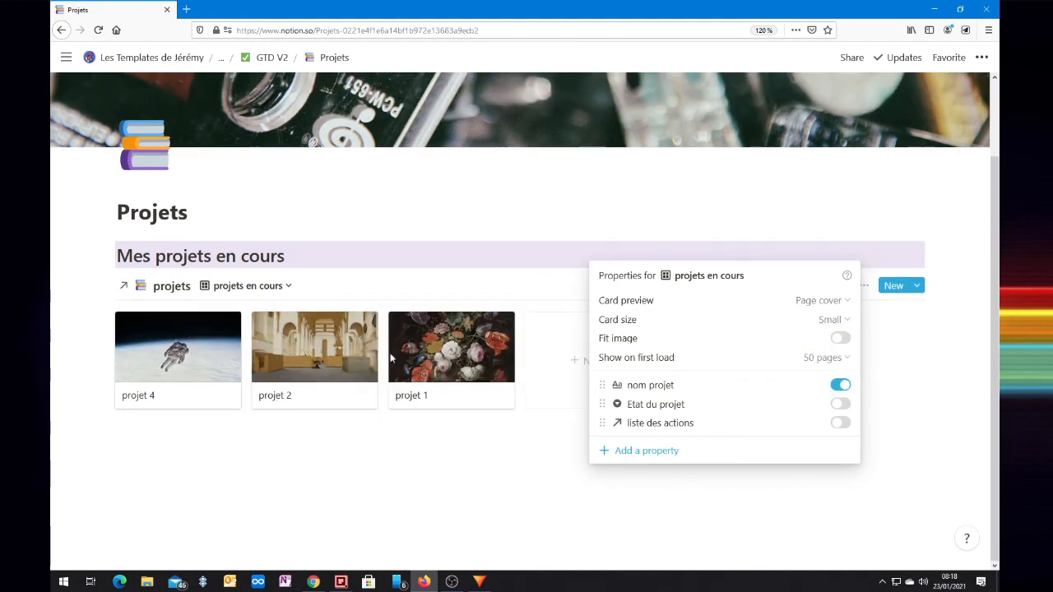
pyautogui.click(828, 323)
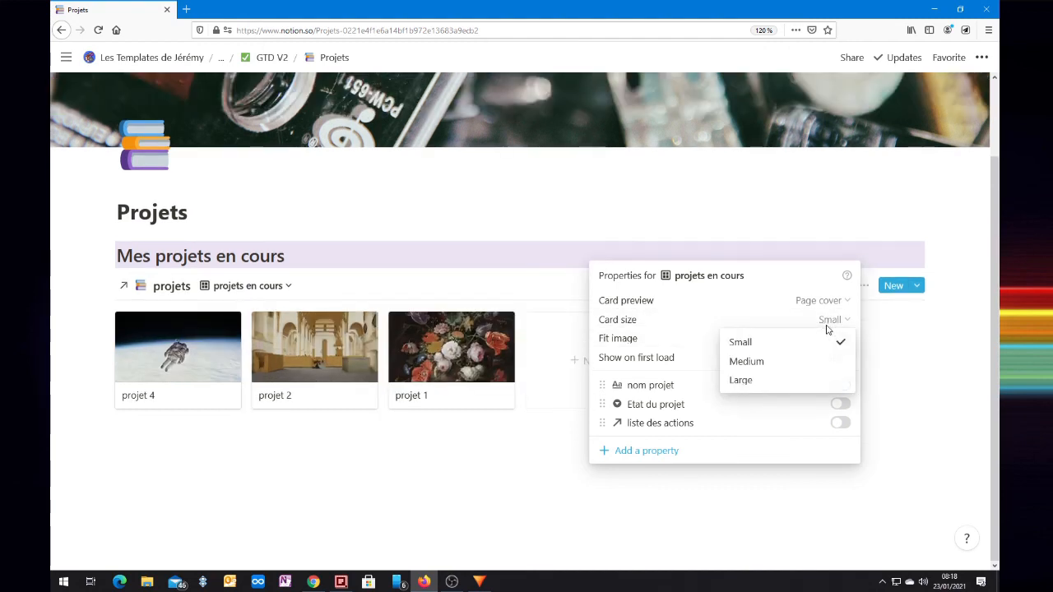
pyautogui.click(740, 381)
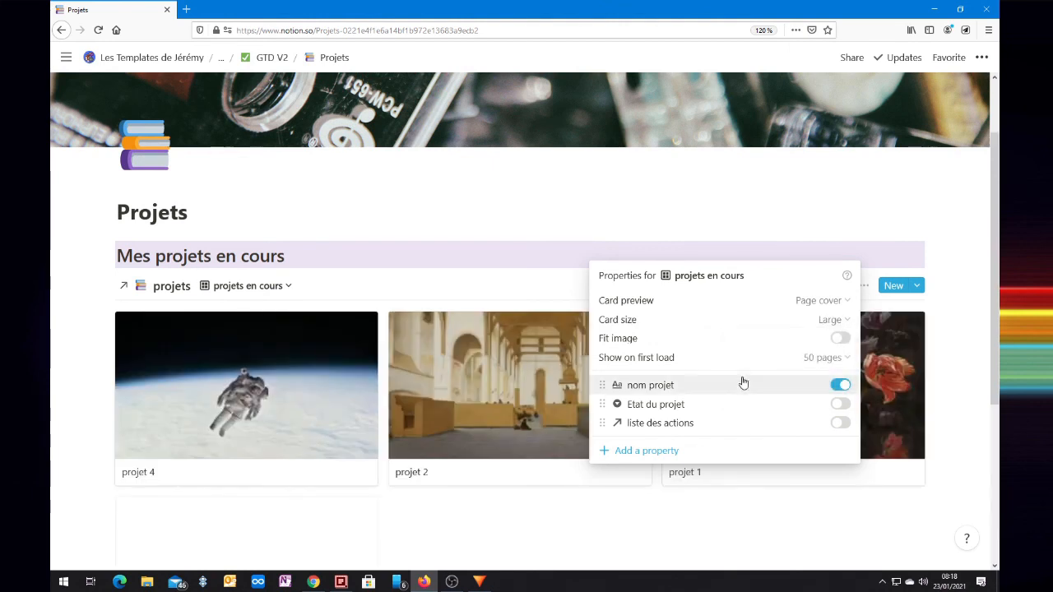
pyautogui.click(847, 322)
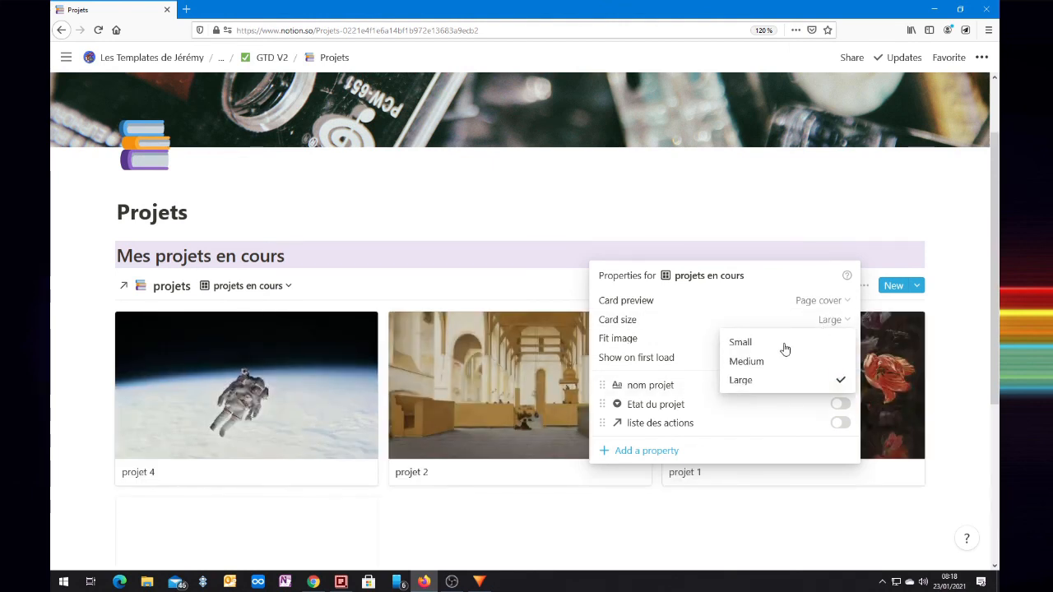
pyautogui.click(758, 346)
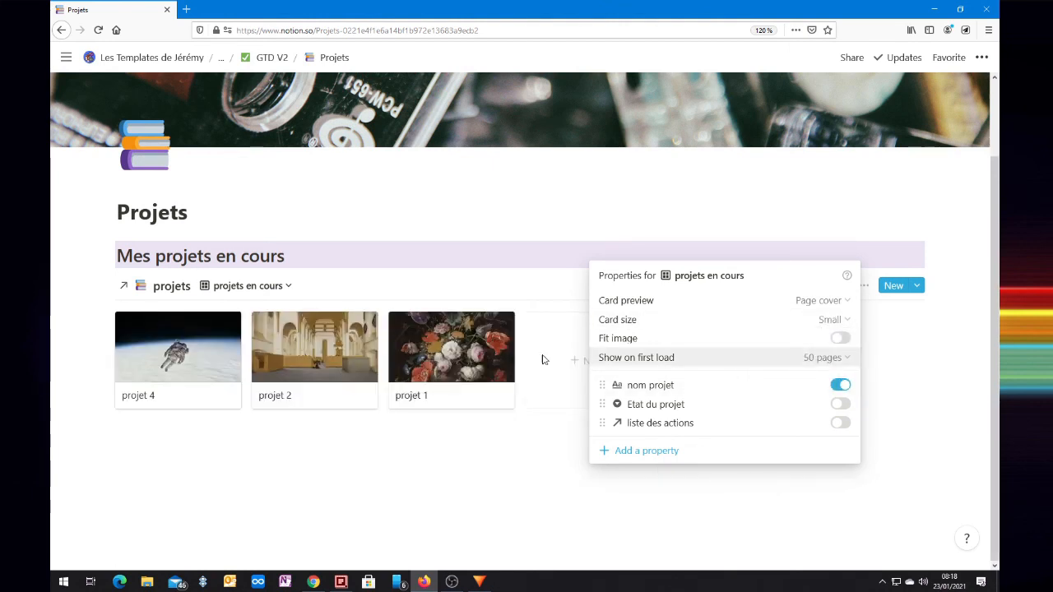